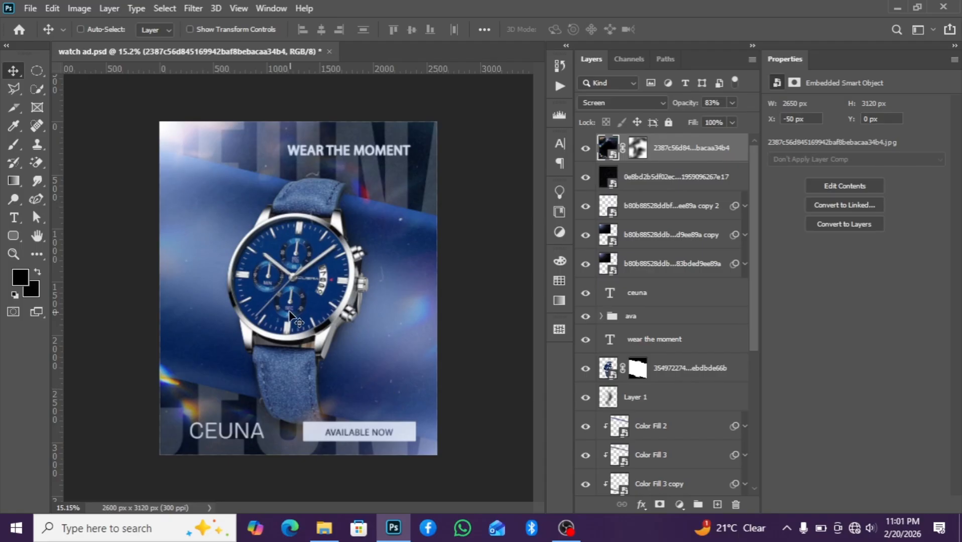
scroll(290, 314, up, 1)
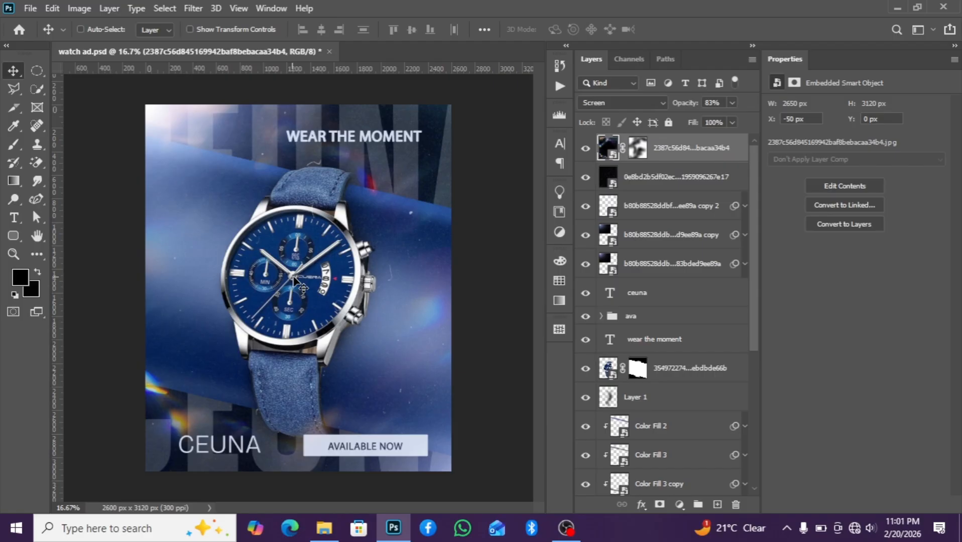
scroll(295, 281, up, 1)
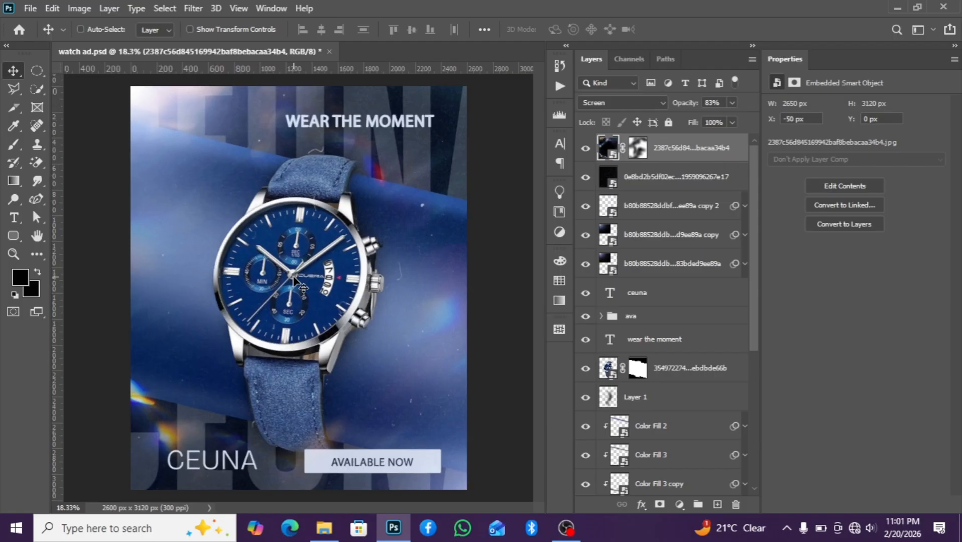
scroll(297, 282, down, 1)
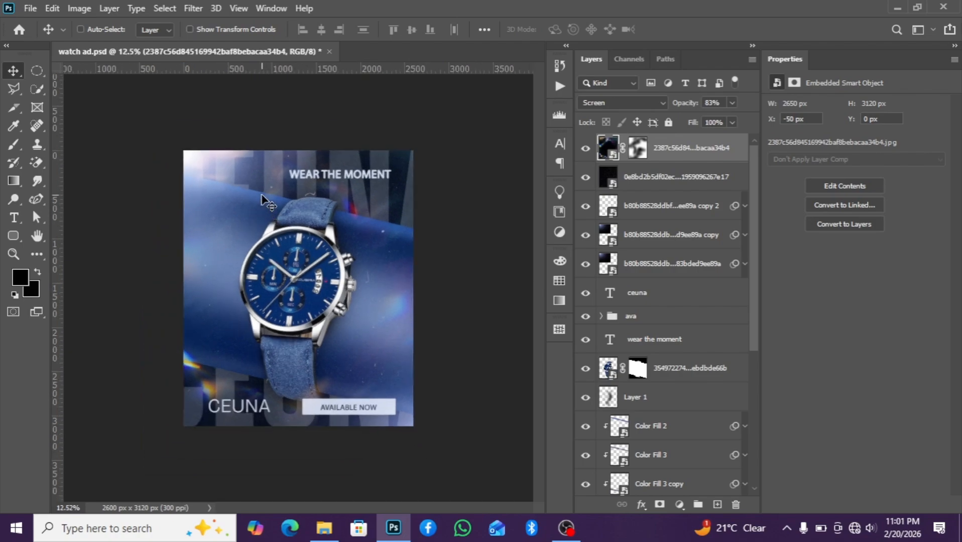
scroll(269, 203, down, 1)
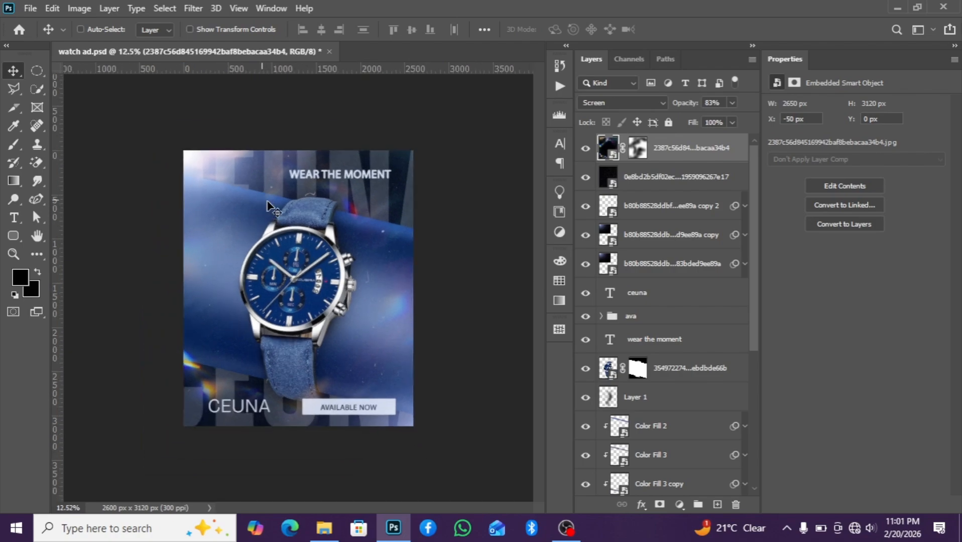
Create a new 2600 x 3120 px, 300 ppi RGB document with Artboards enabled
click(32, 12)
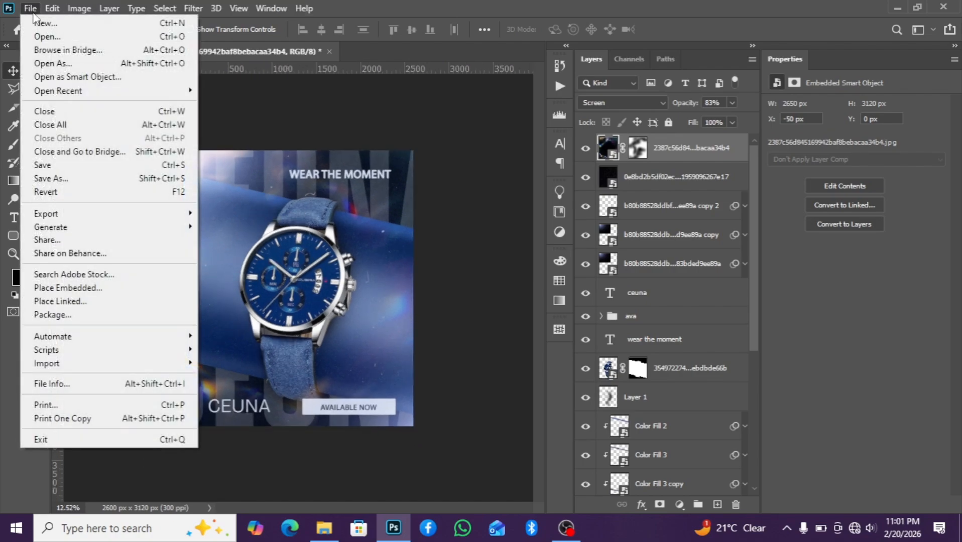
click(38, 22)
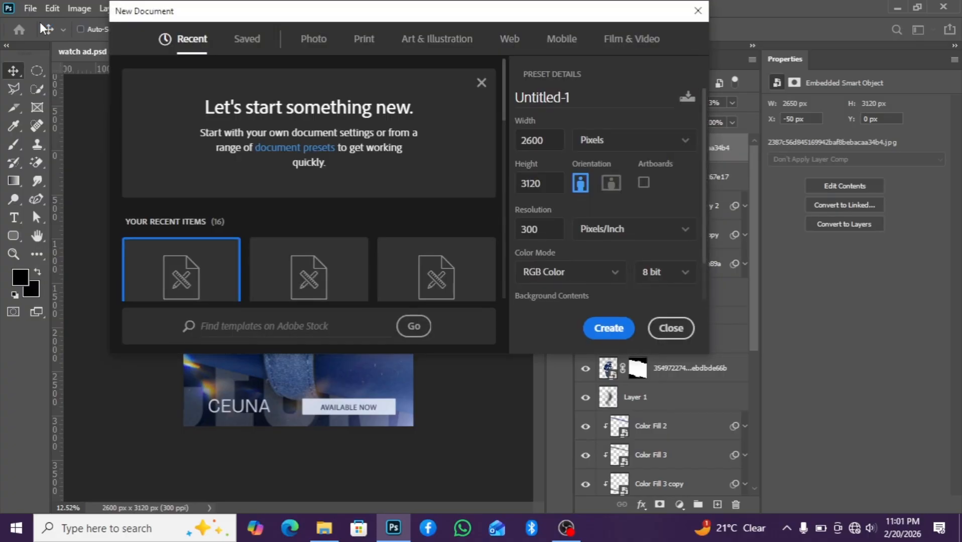
scroll(140, 279, down, 3)
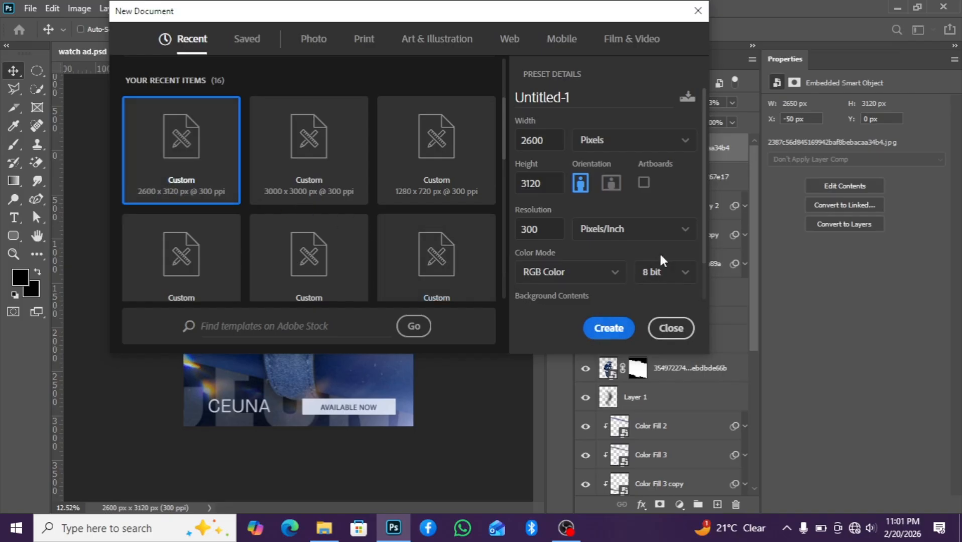
click(645, 184)
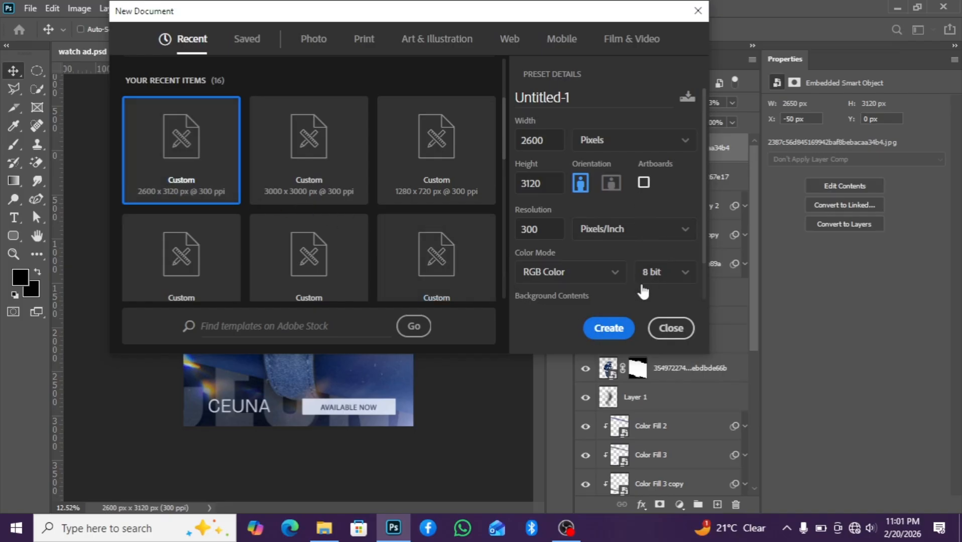
click(619, 332)
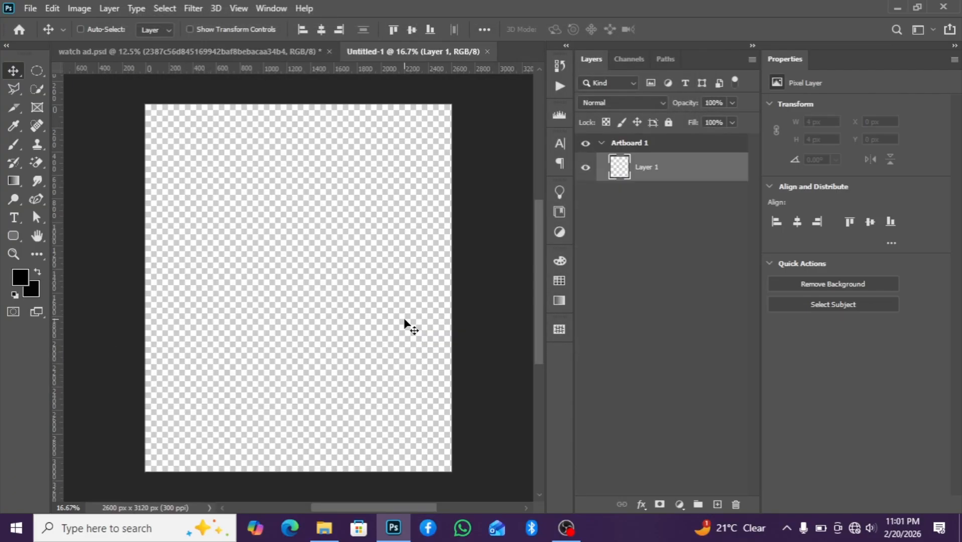
Place the finished watch ad image from the resources folder beside the artboard as a reference
scroll(356, 328, down, 1)
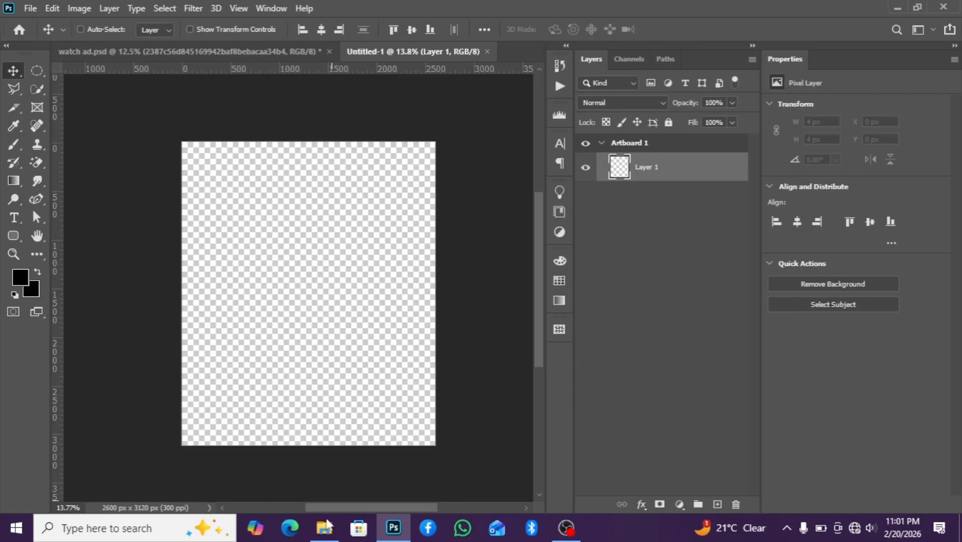
mouse_move(325, 528)
click(324, 500)
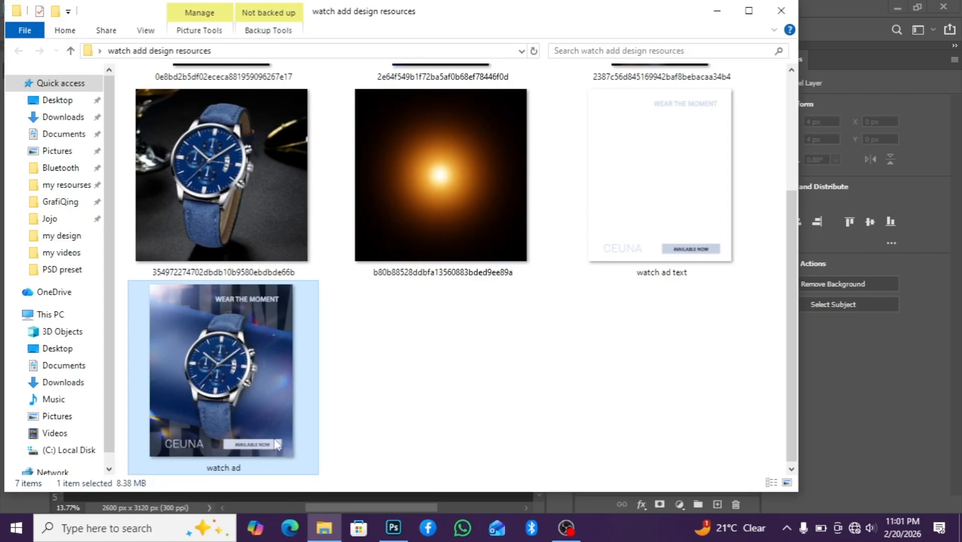
drag(223, 396, 84, 275)
drag(341, 507, 303, 508)
click(645, 169)
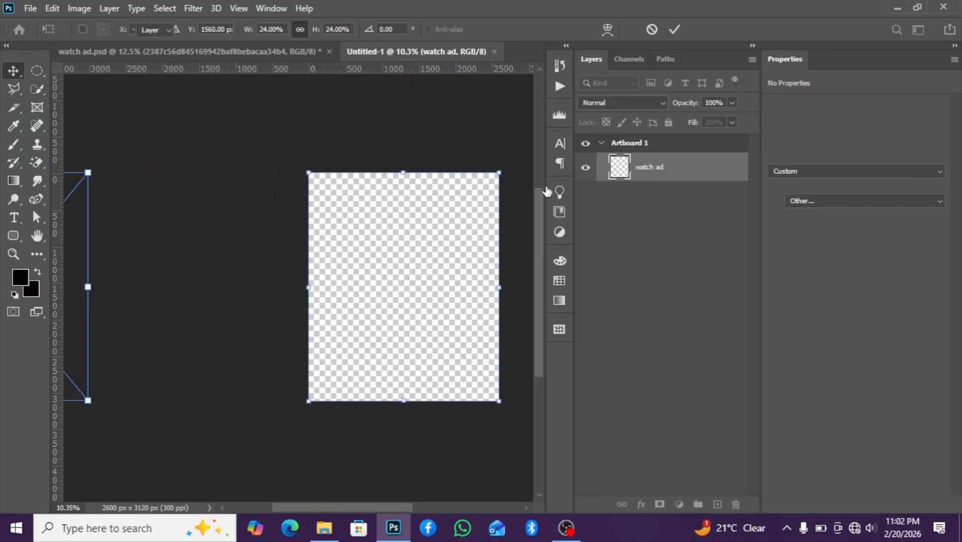
scroll(301, 260, down, 2)
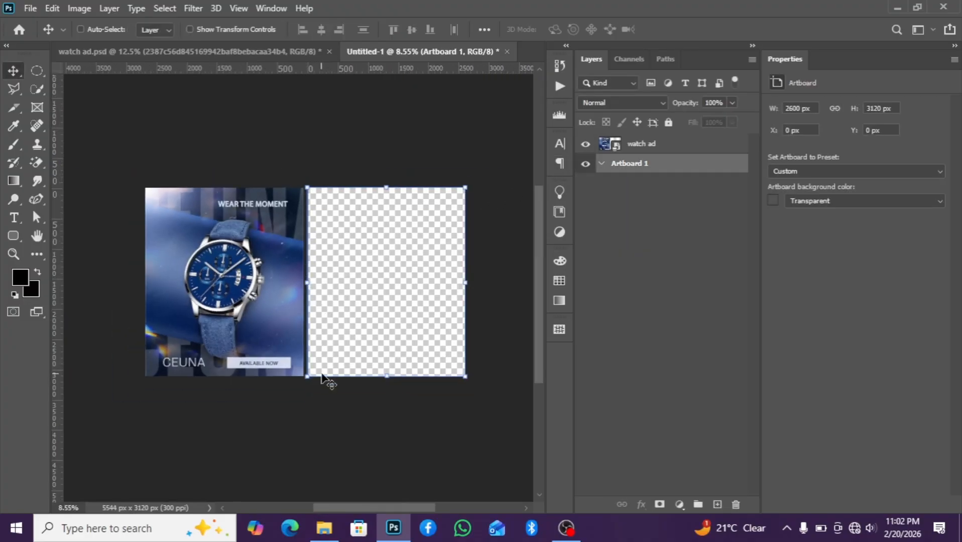
drag(358, 506, 374, 506)
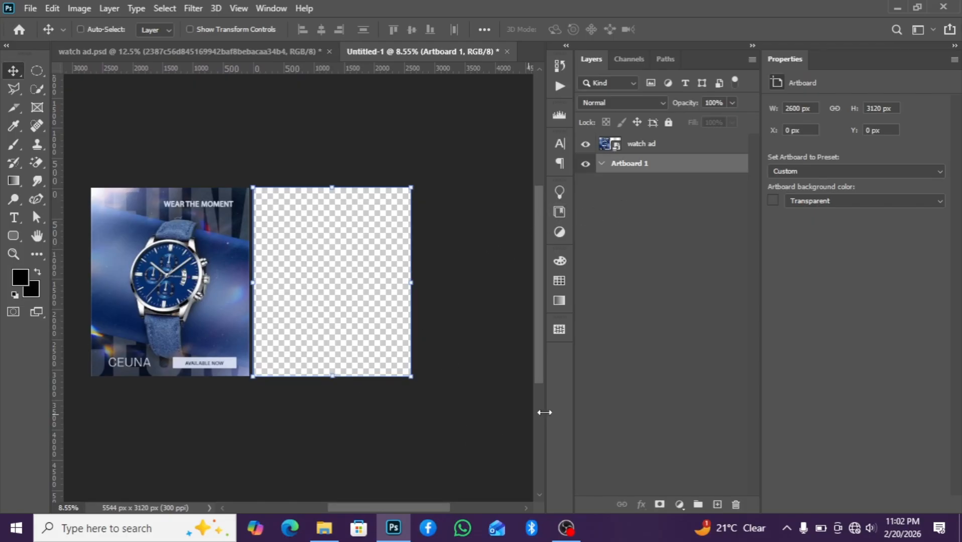
Add a Solid Color fill layer to the artboard with the colour 010c22
click(680, 504)
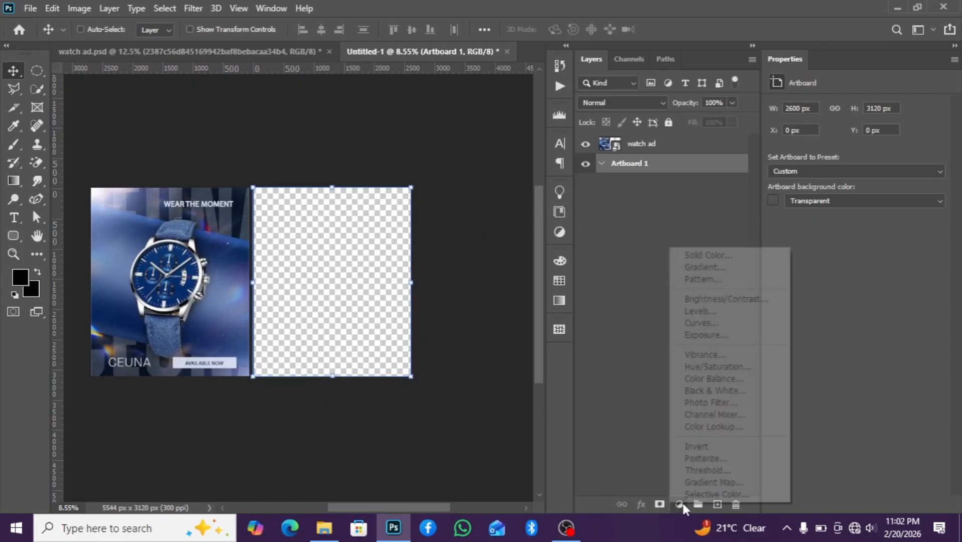
click(698, 262)
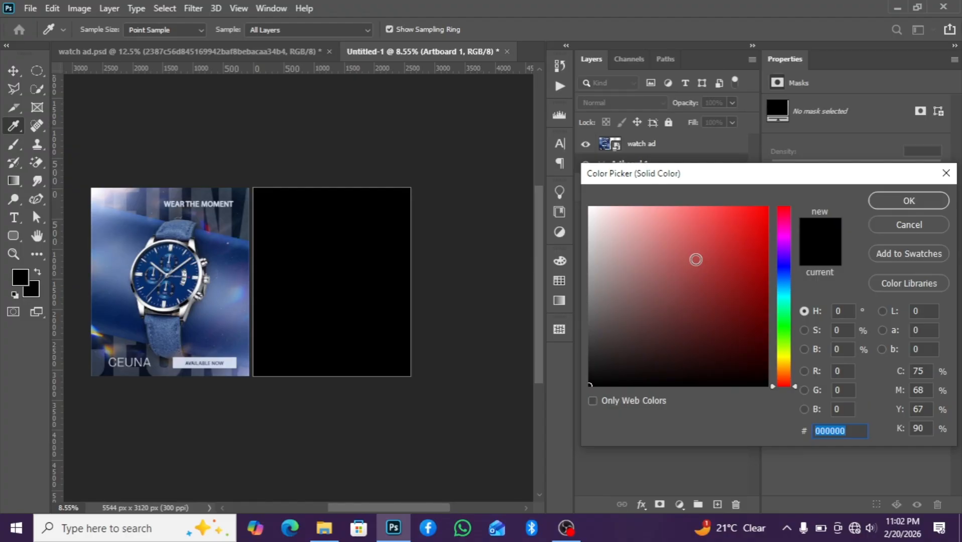
text(01)
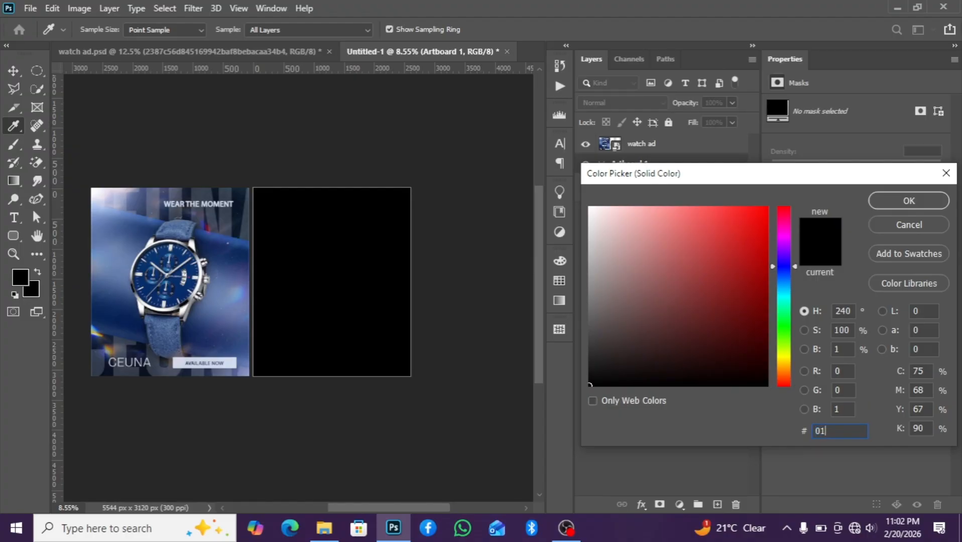
text(0)
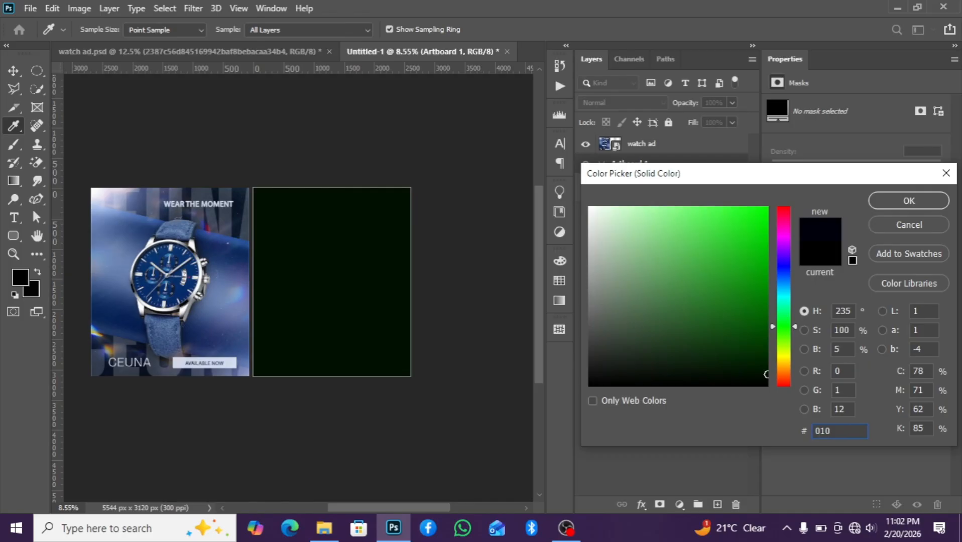
text(c22)
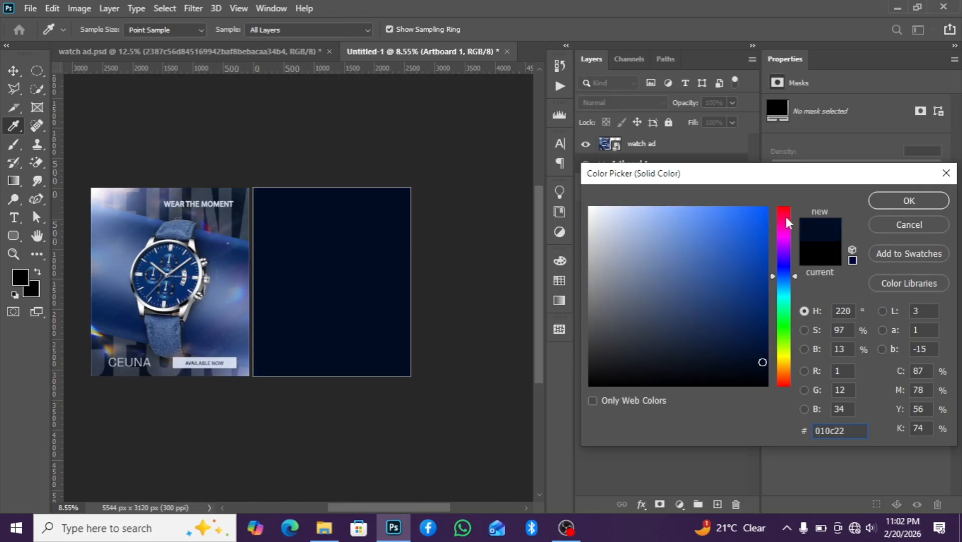
click(888, 200)
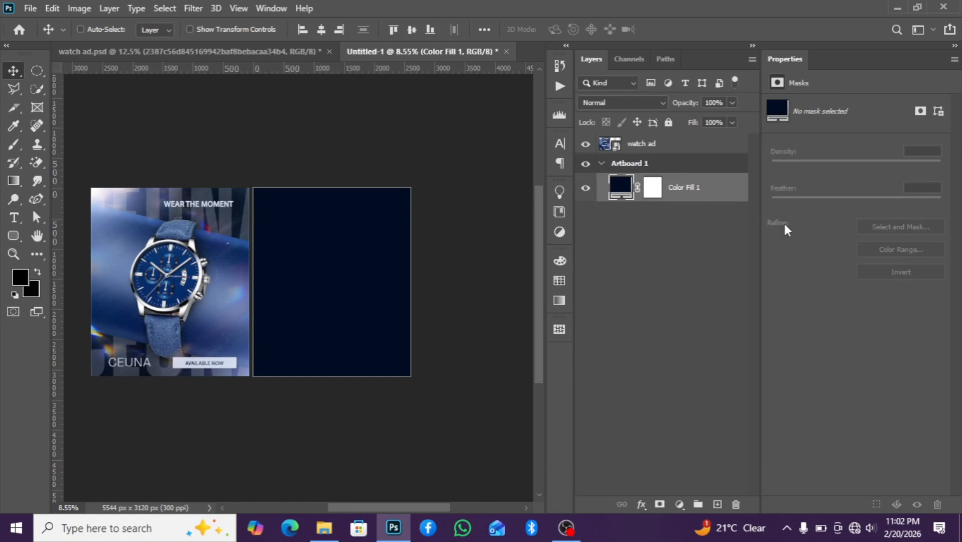
Place the blue wave image from the resources folder on the artboard and stretch it to fill the artboard's width
click(331, 529)
scroll(336, 187, down, 2)
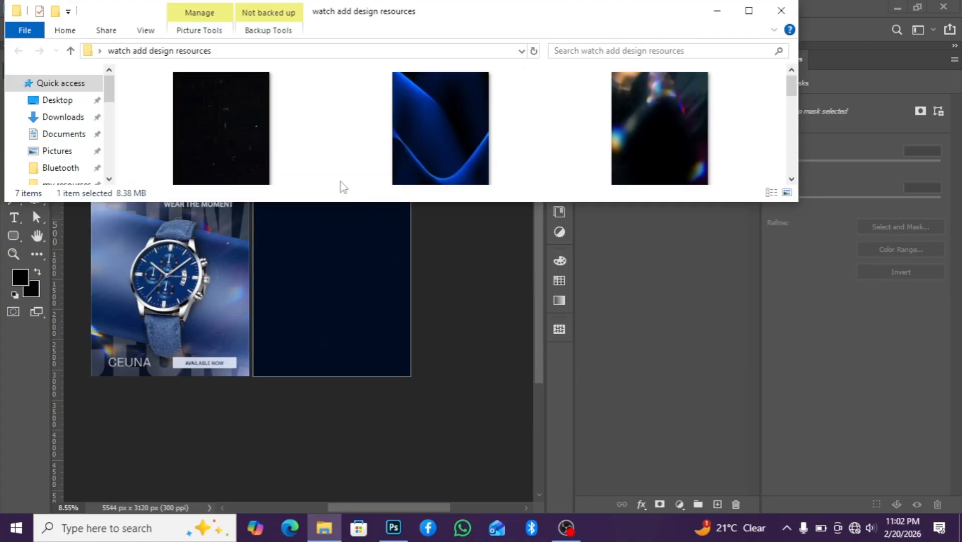
click(444, 160)
drag(443, 160, 305, 260)
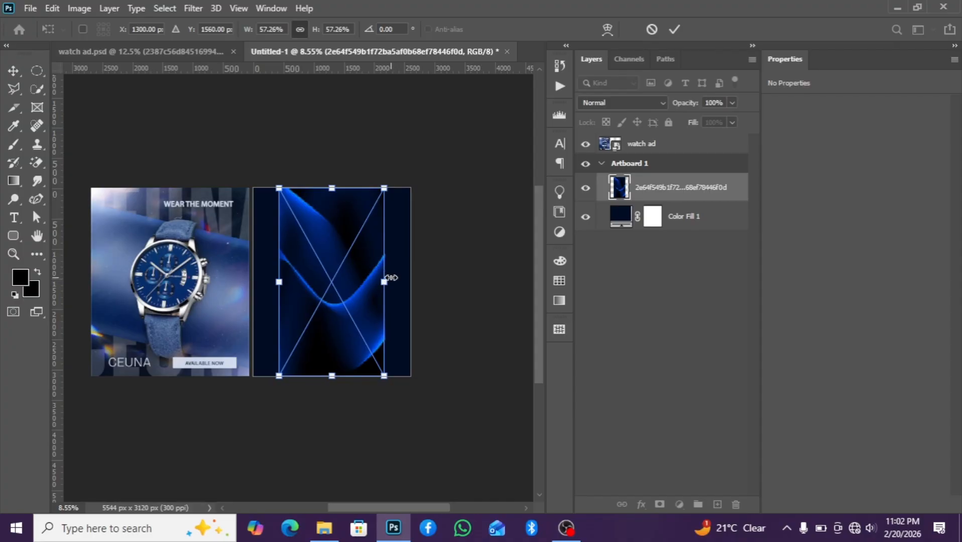
drag(384, 282, 410, 282)
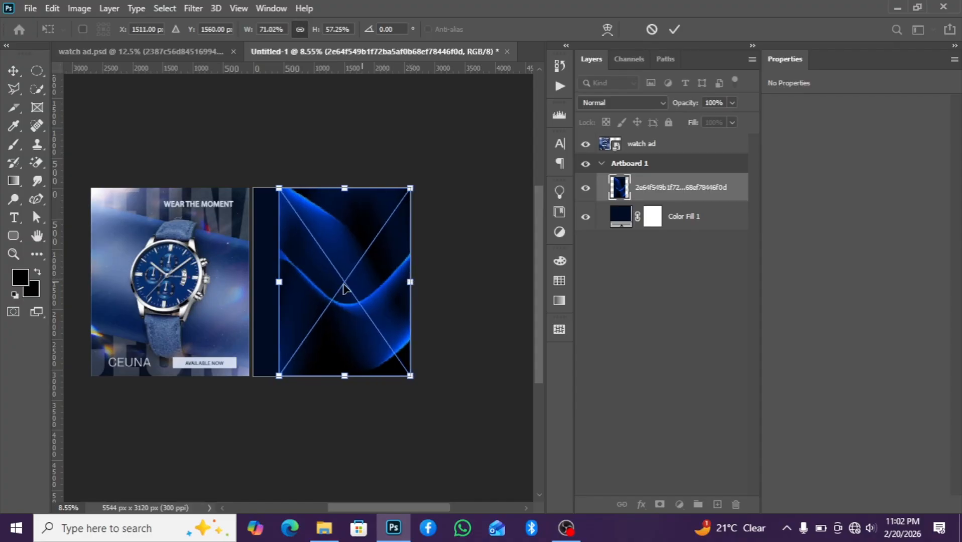
drag(280, 282, 254, 282)
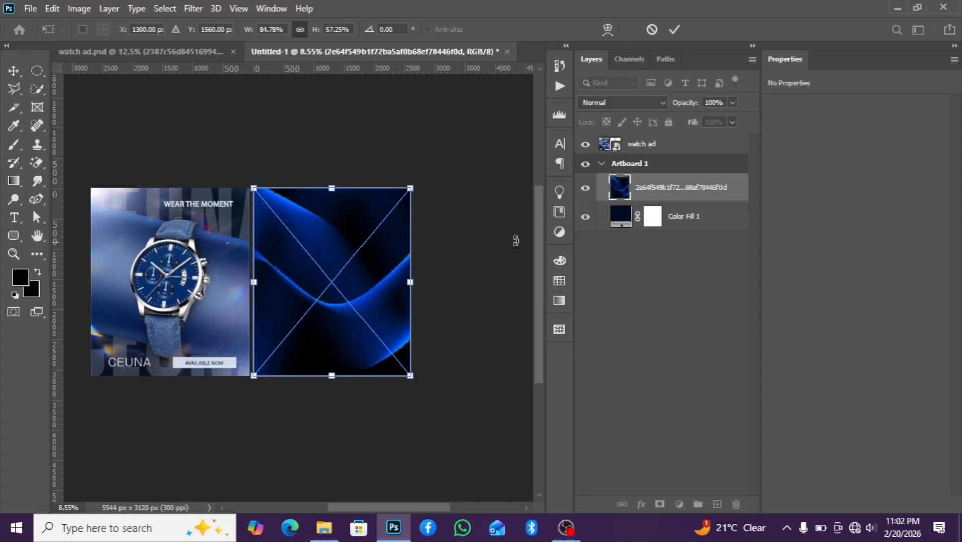
key(Return)
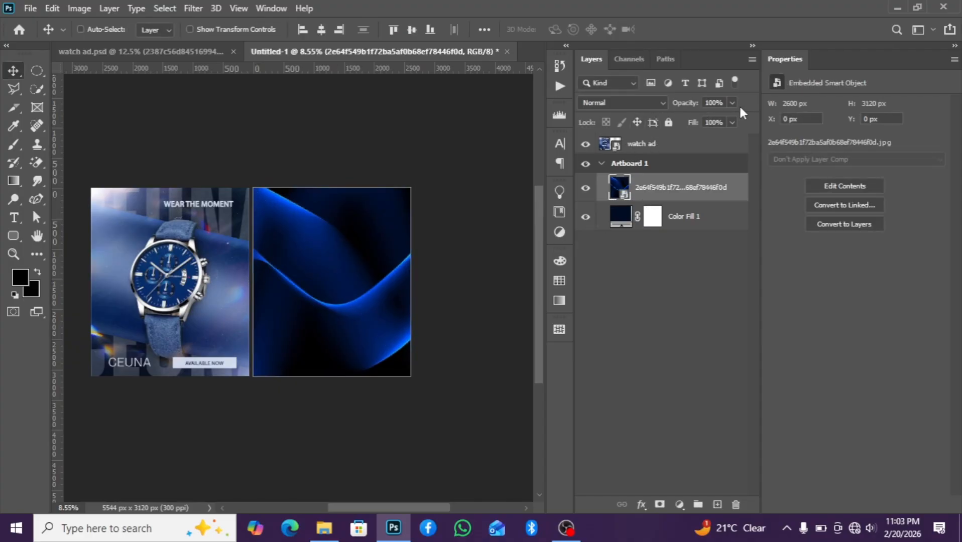
Set the wave layer's opacity to 43% and its blend mode to Overlay
click(715, 103)
text(5)
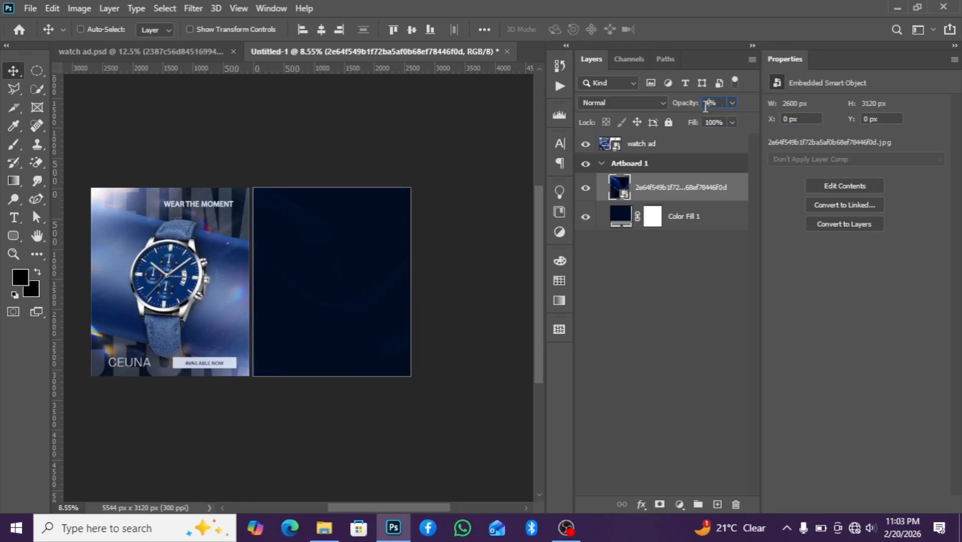
text(3)
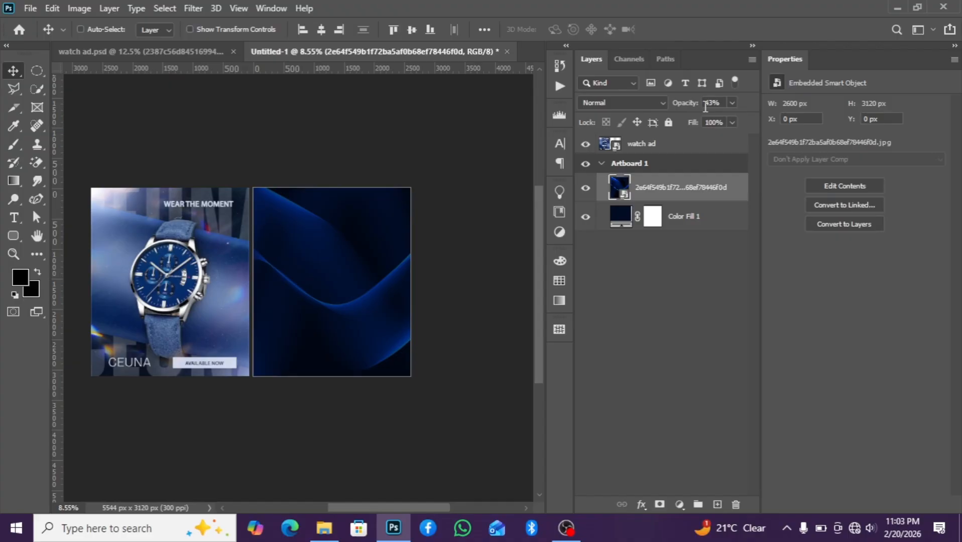
click(628, 107)
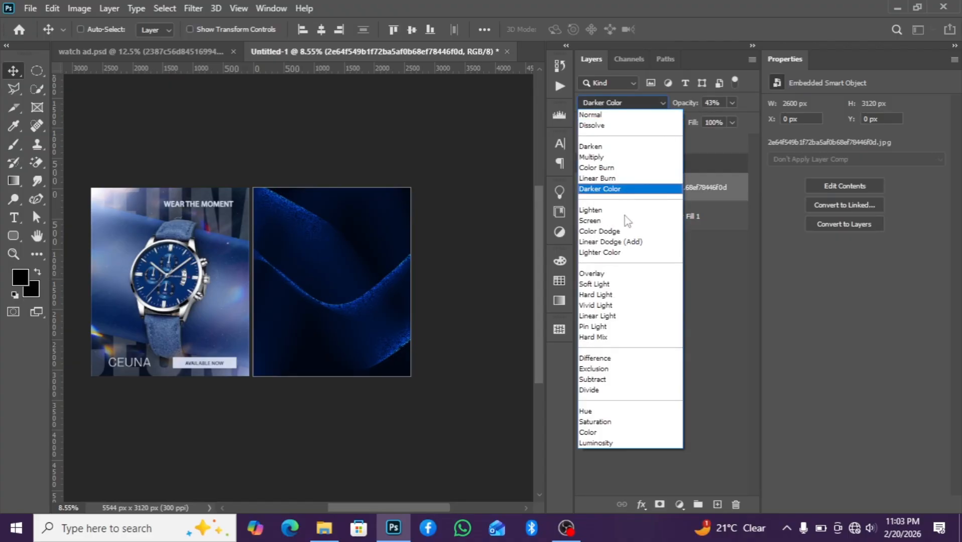
click(600, 273)
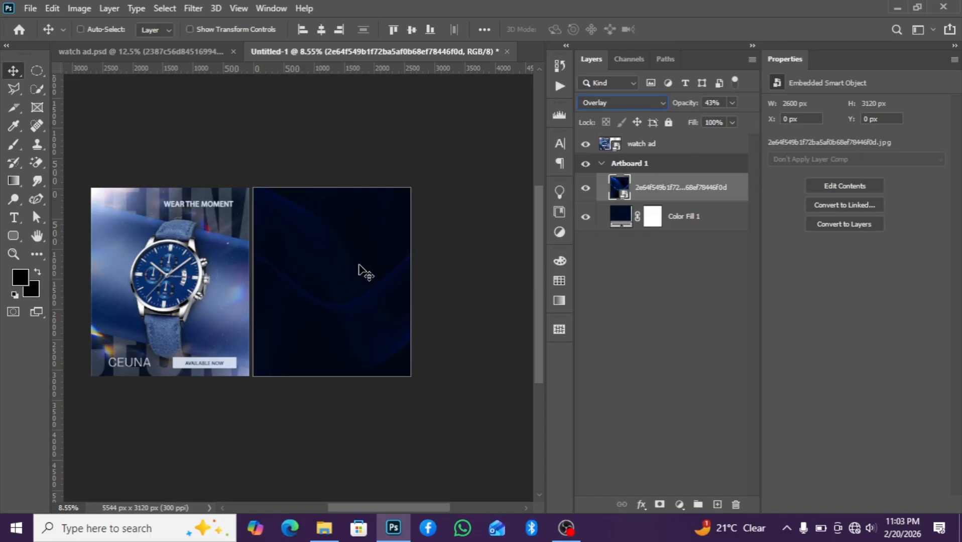
Draw a black rectangle about 3701 x 2028 px across the middle of the artboard above the colour fill
click(709, 216)
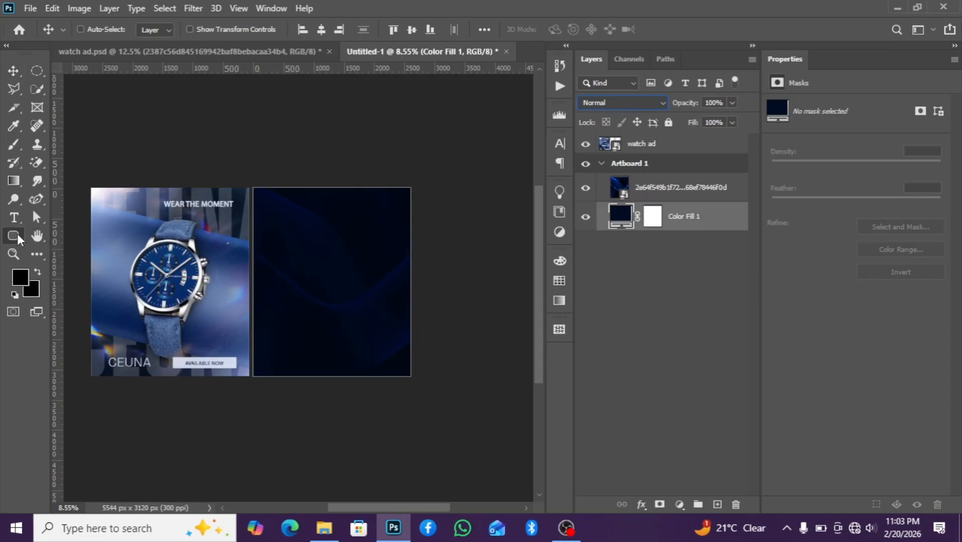
drag(19, 240, 54, 244)
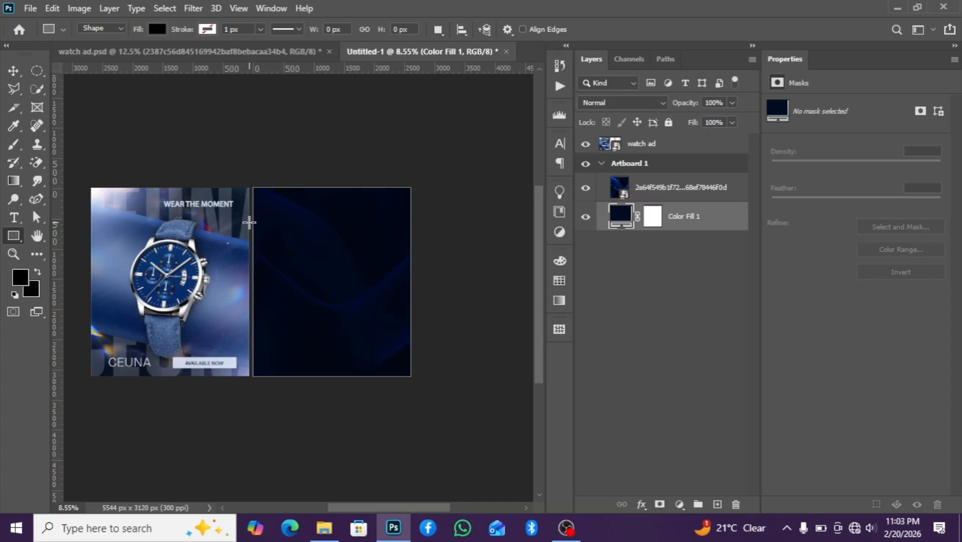
drag(249, 228, 472, 349)
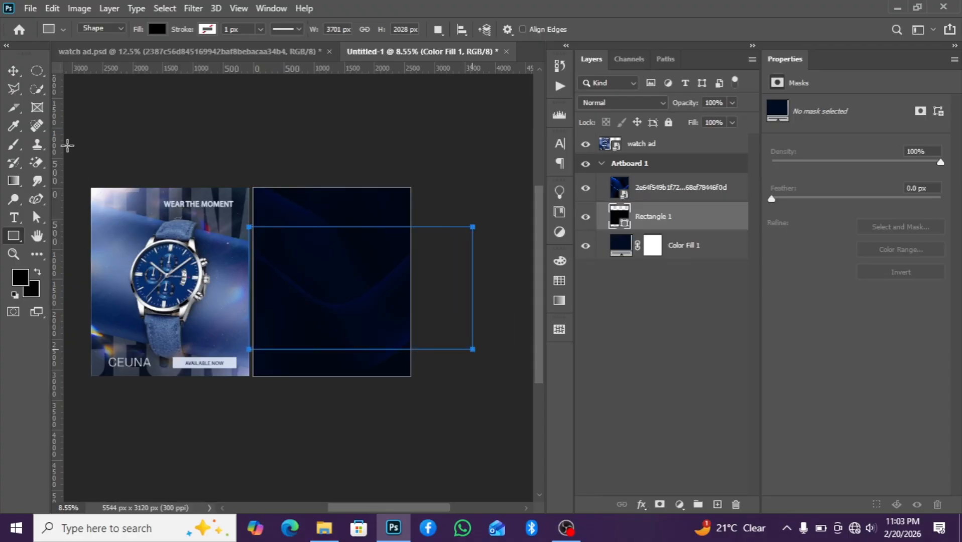
key(v)
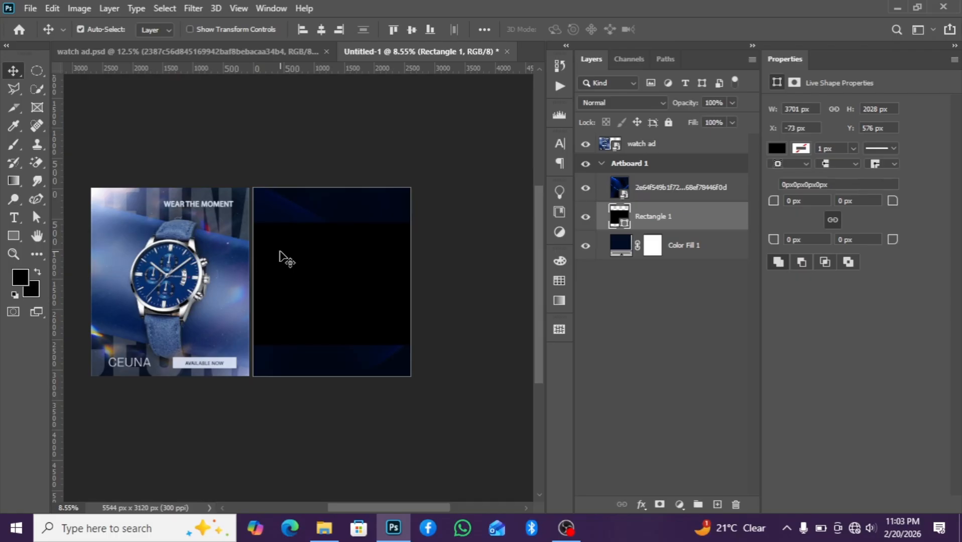
Stretch the rectangle downward with Free Transform to about 105% of its height
key(ctrl+t)
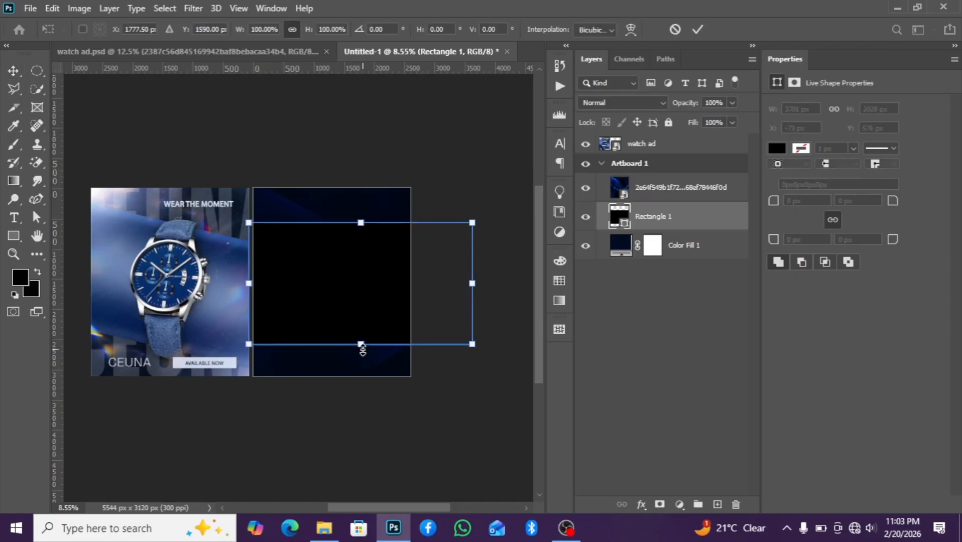
drag(361, 344, 362, 351)
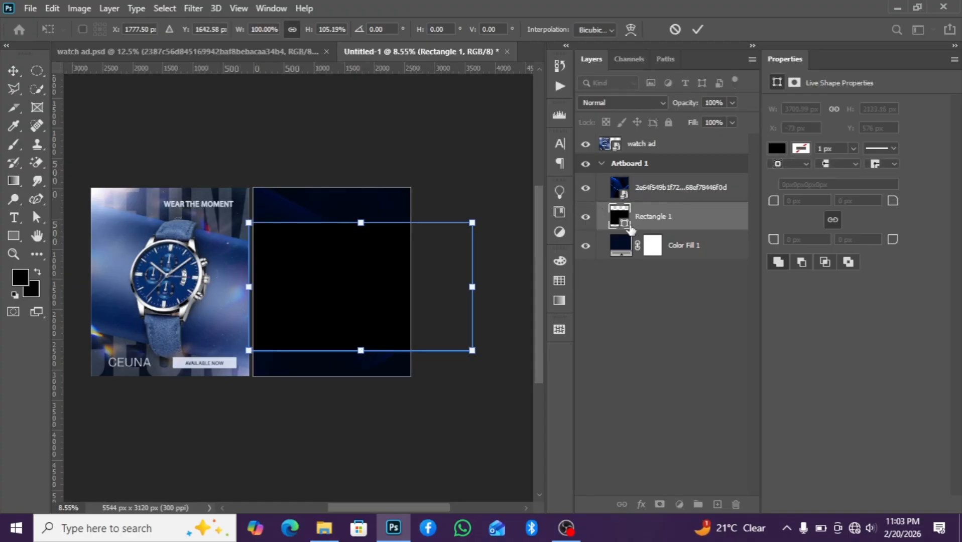
key(Return)
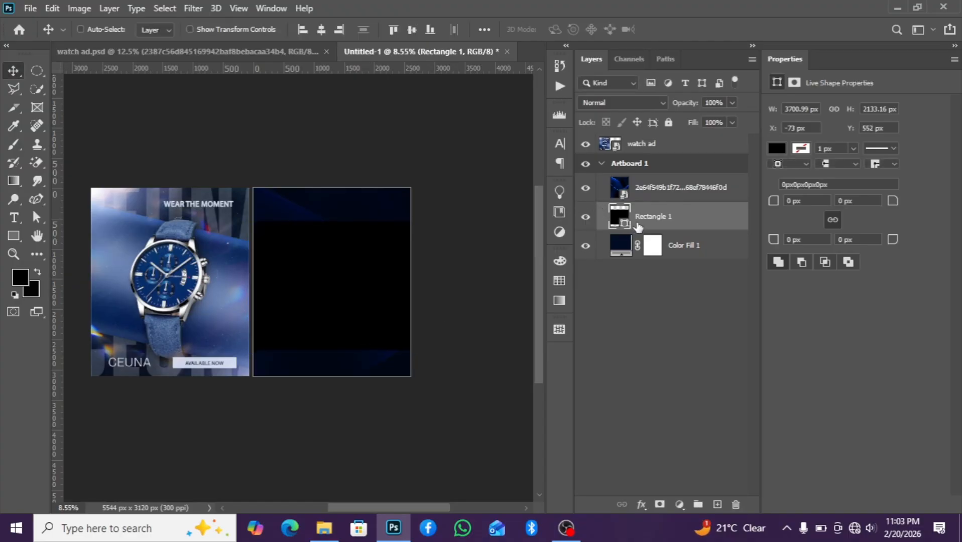
scroll(221, 265, up, 2)
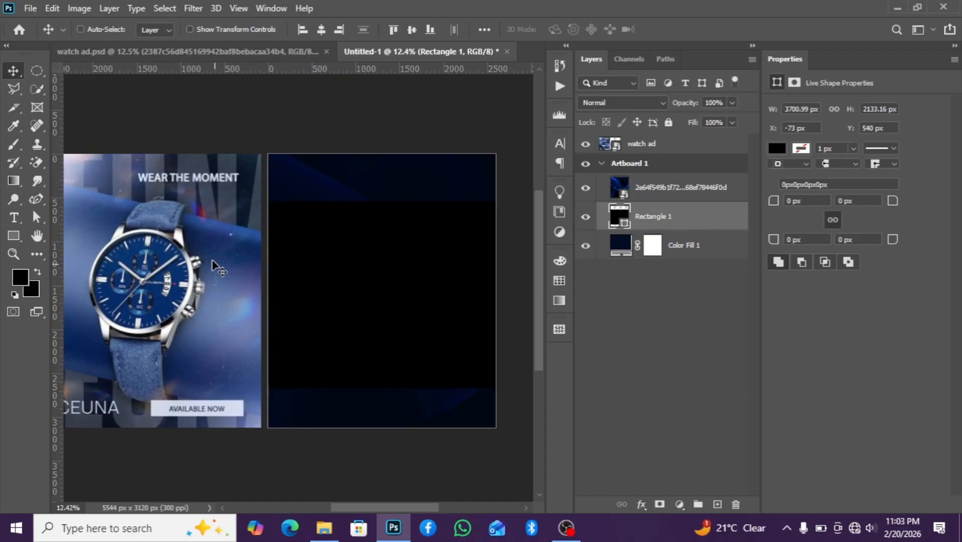
Rotate the black rectangle about 6° with Free Transform and nudge it slightly into place
scroll(181, 331, down, 1)
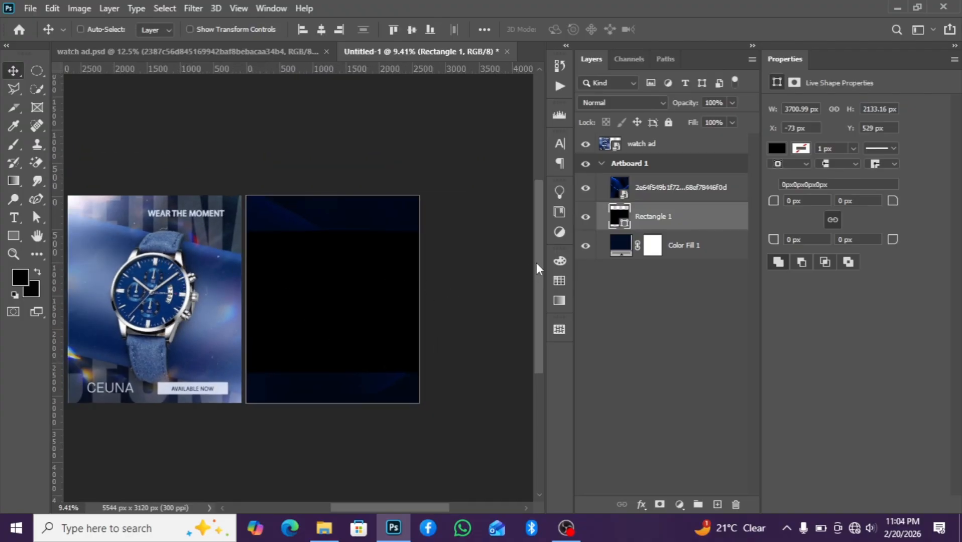
key(ctrl+t)
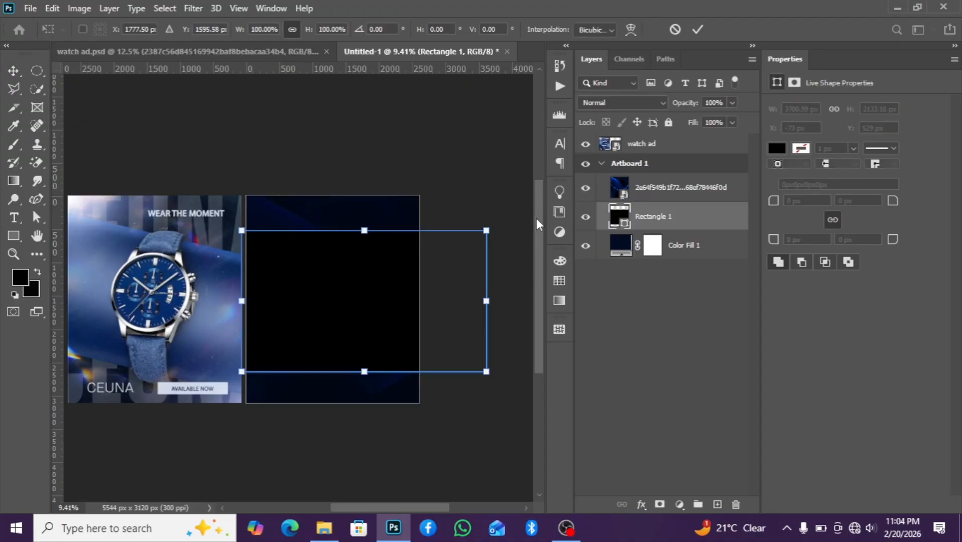
drag(502, 220, 507, 240)
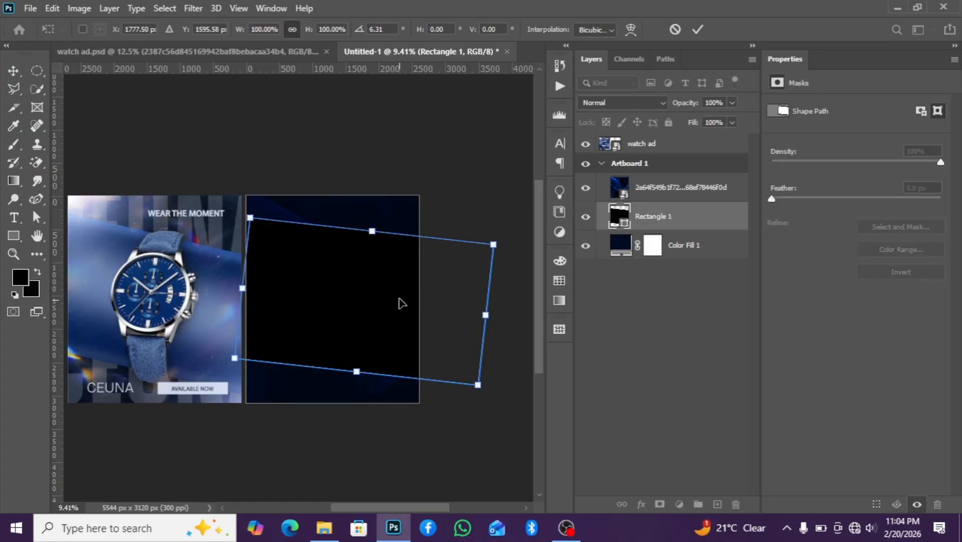
drag(400, 304, 394, 309)
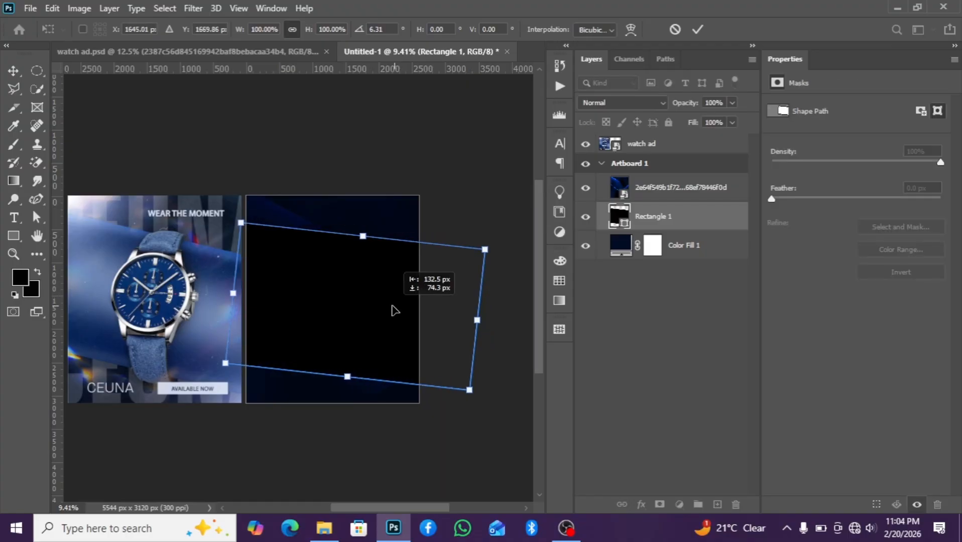
key(Return)
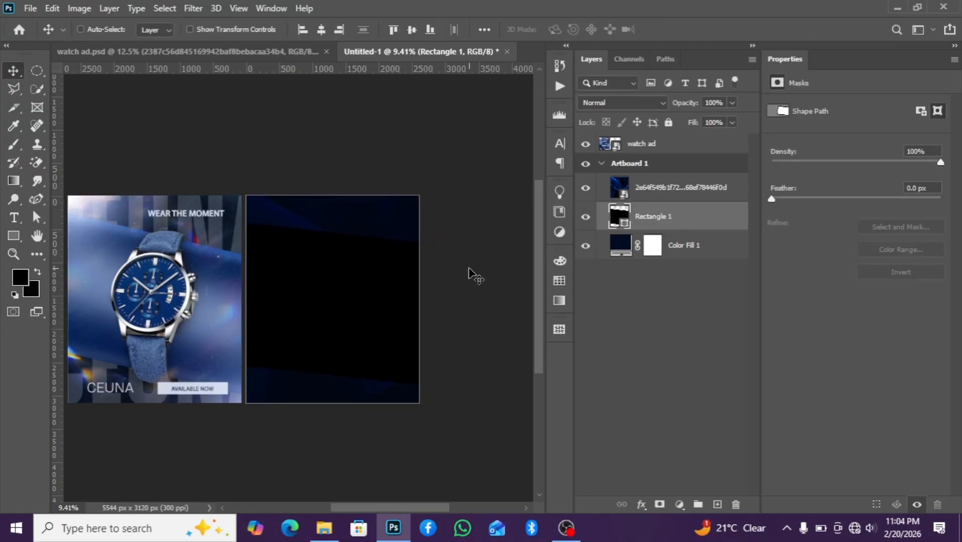
scroll(398, 277, left, 3)
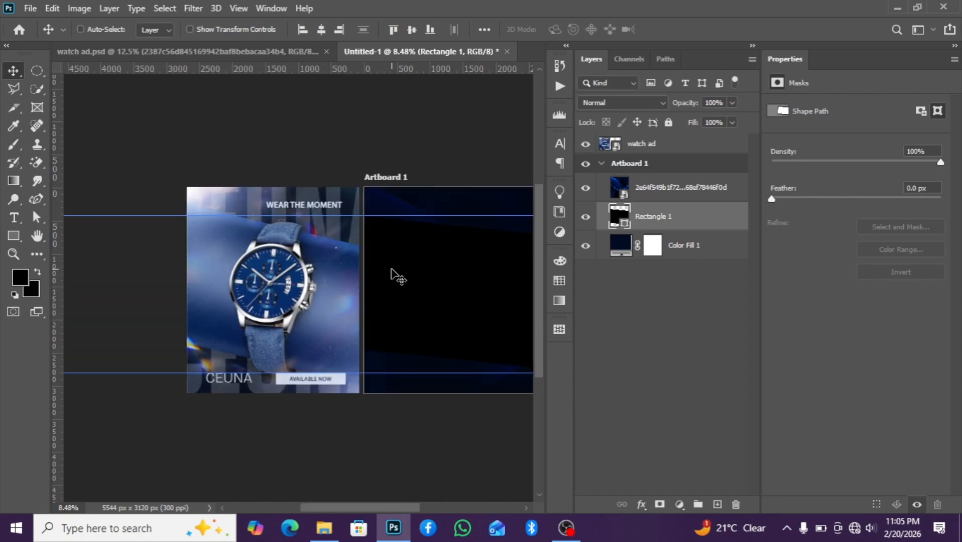
scroll(391, 271, down, 3)
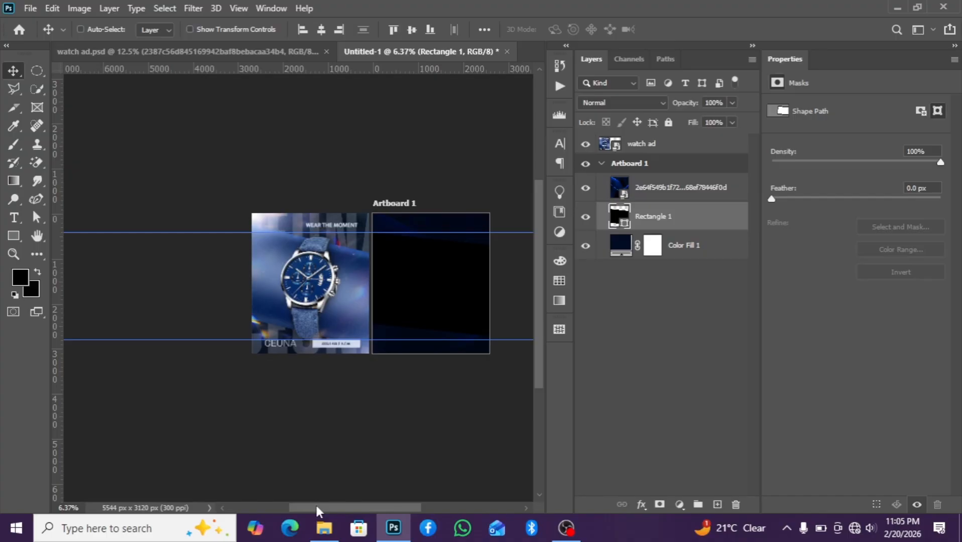
drag(315, 507, 343, 507)
scroll(382, 265, up, 2)
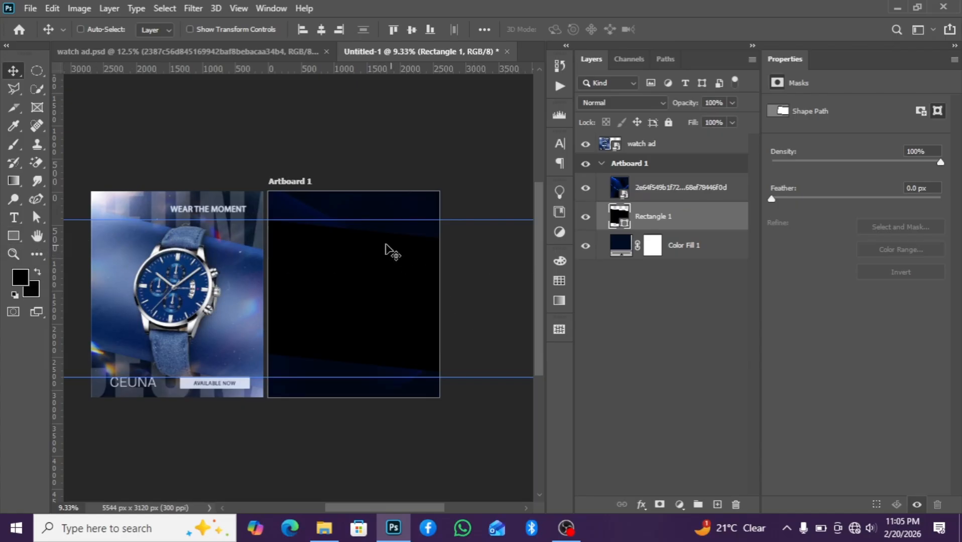
scroll(322, 286, down, 2)
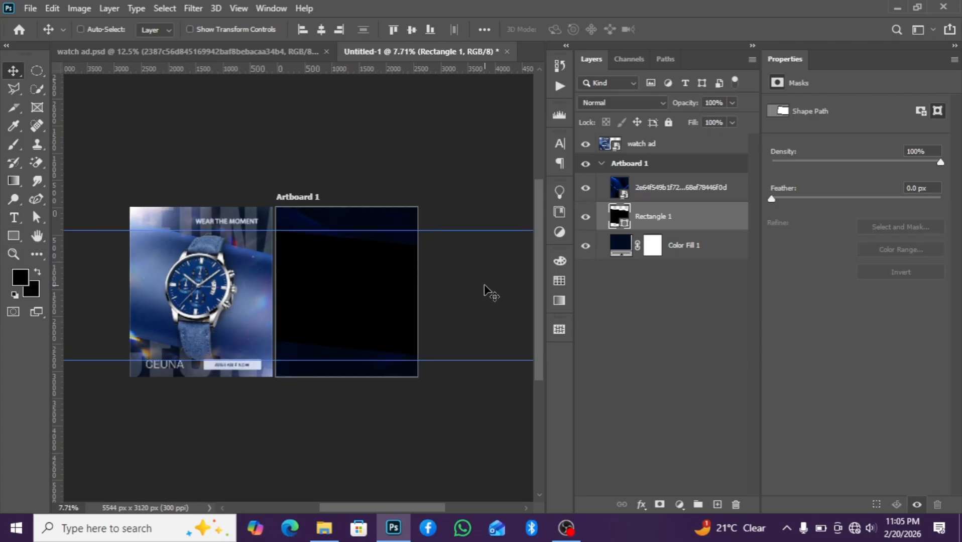
scroll(430, 271, up, 1)
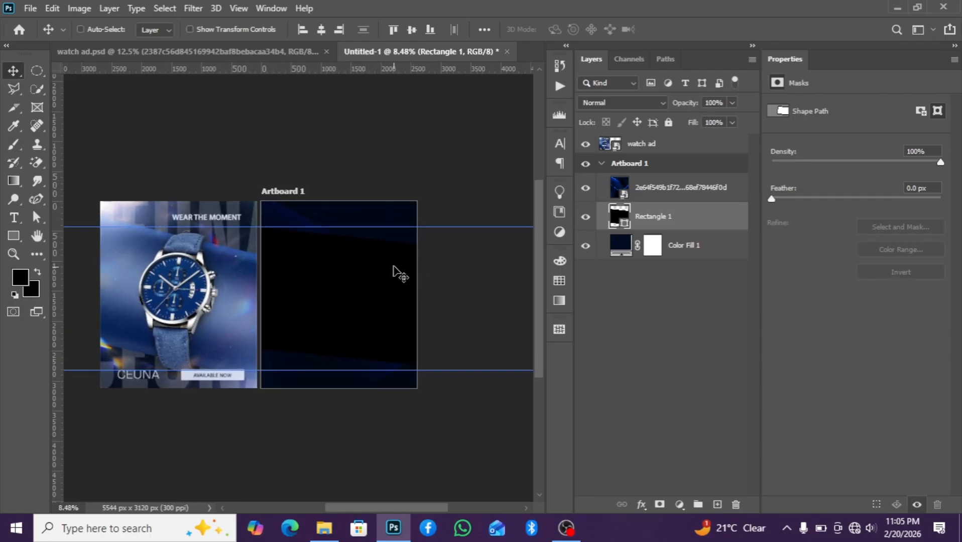
scroll(381, 268, up, 1)
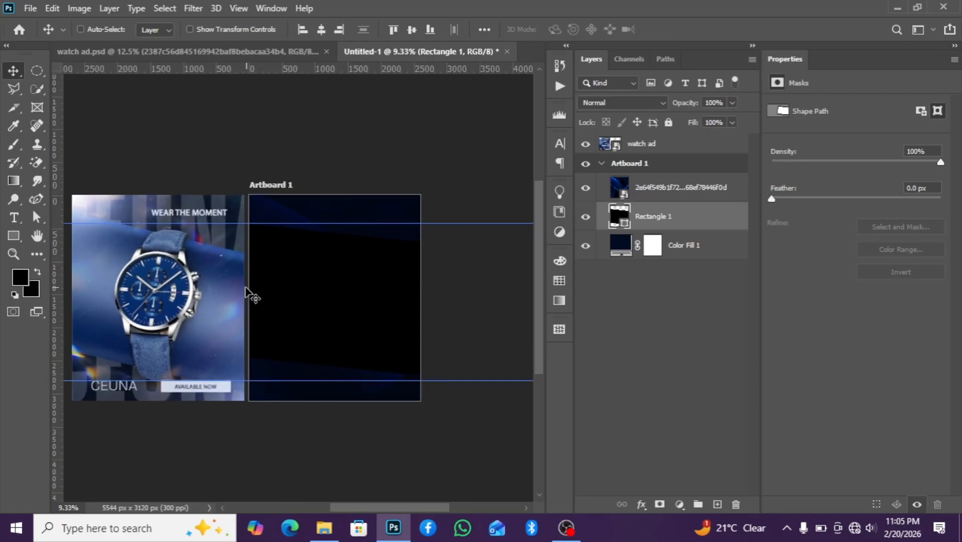
scroll(186, 265, down, 1)
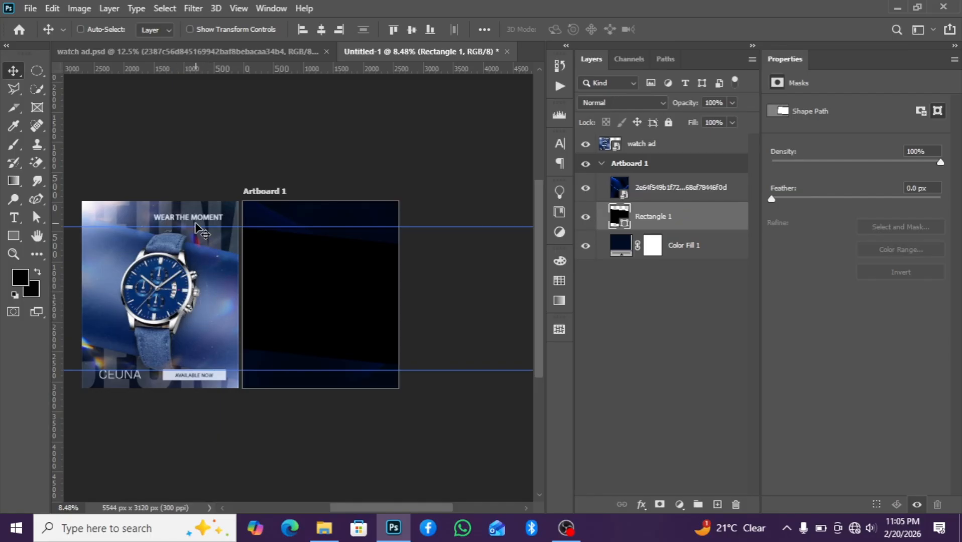
scroll(197, 227, down, 1)
scroll(196, 226, up, 1)
Recolour the rectangle to #011a4b and move its layer above the wave image layer
double_click(626, 226)
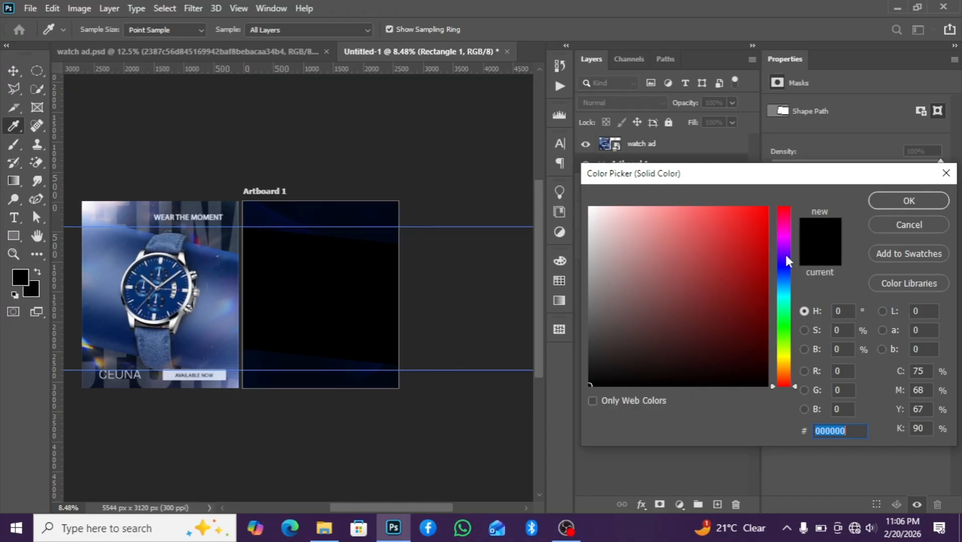
text(011)
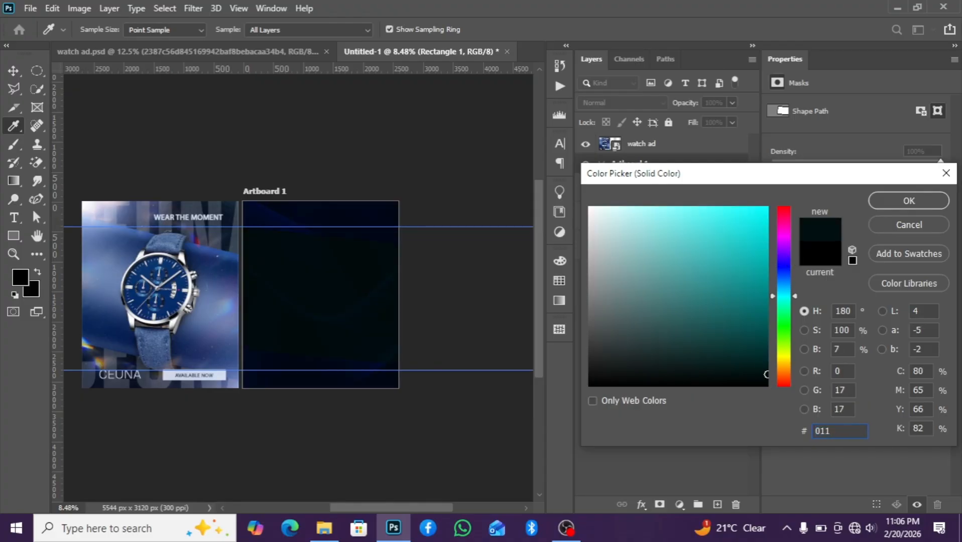
text(a)
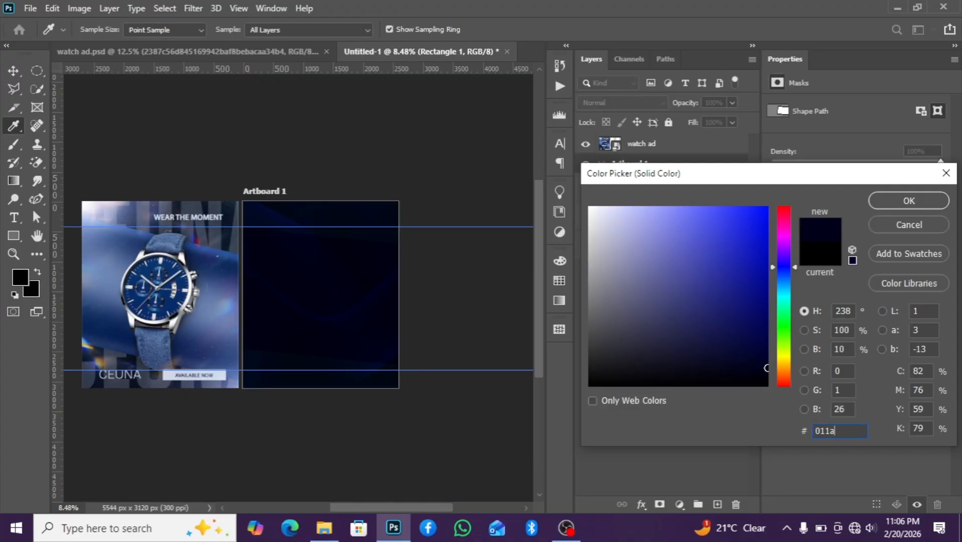
text(4b)
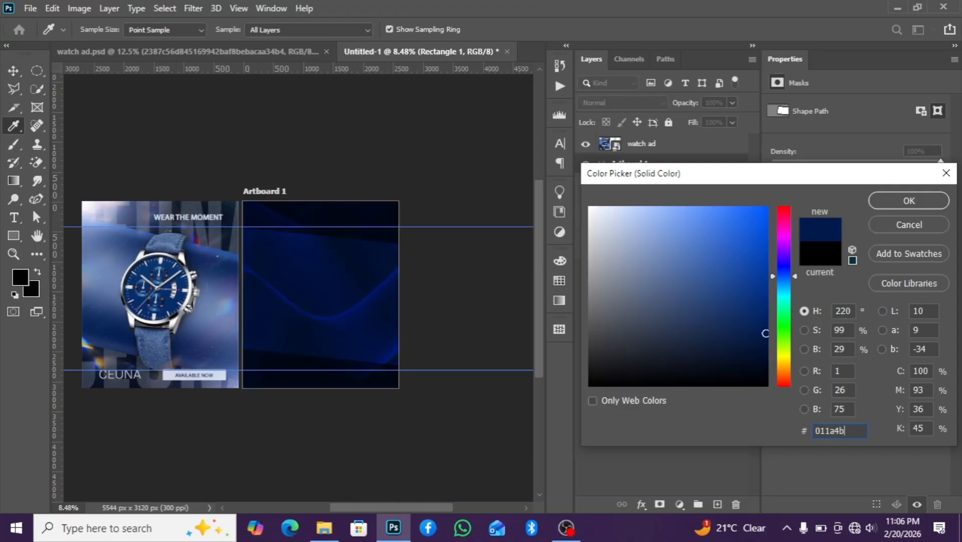
click(893, 202)
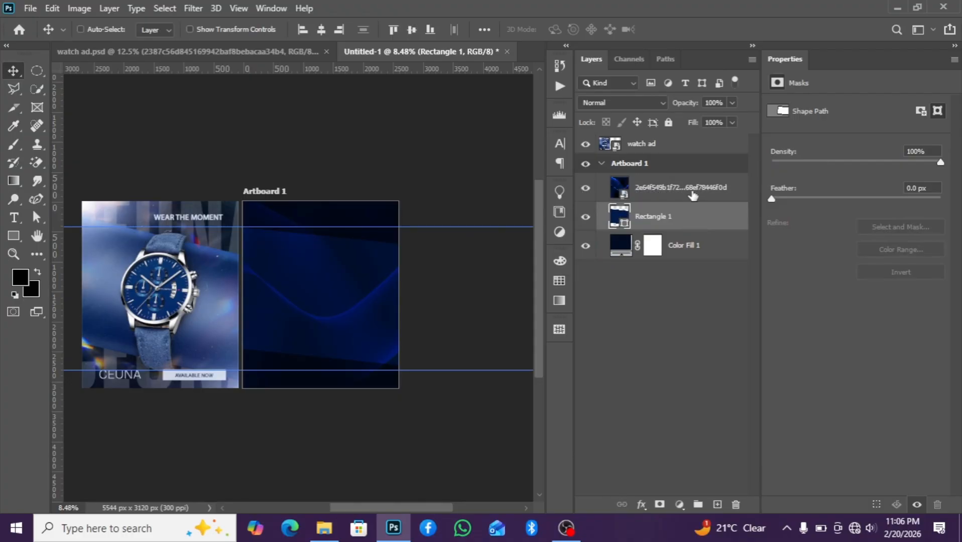
drag(677, 224, 673, 181)
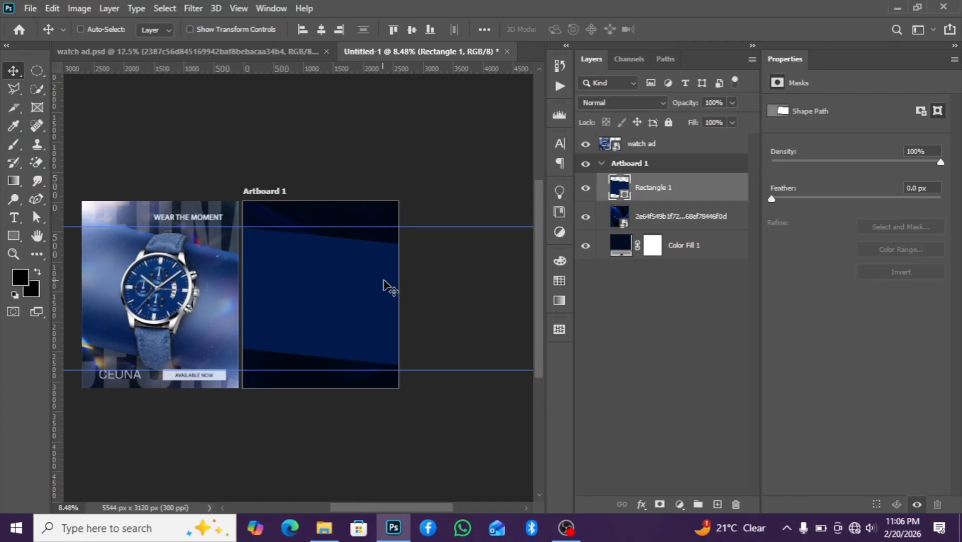
Select a slanted band across the artboard's middle with the Polygonal Lasso and fill it with a light blue Solid Color layer
click(14, 91)
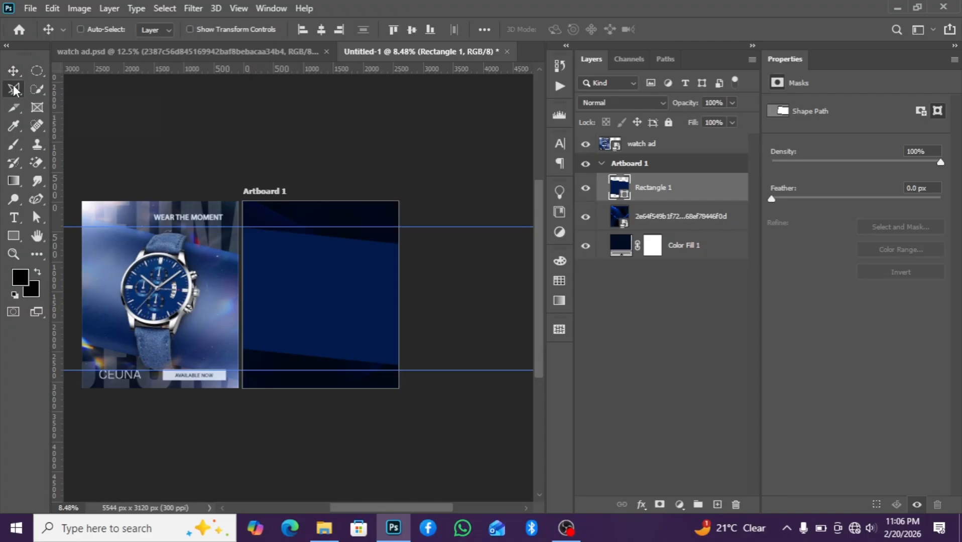
click(242, 262)
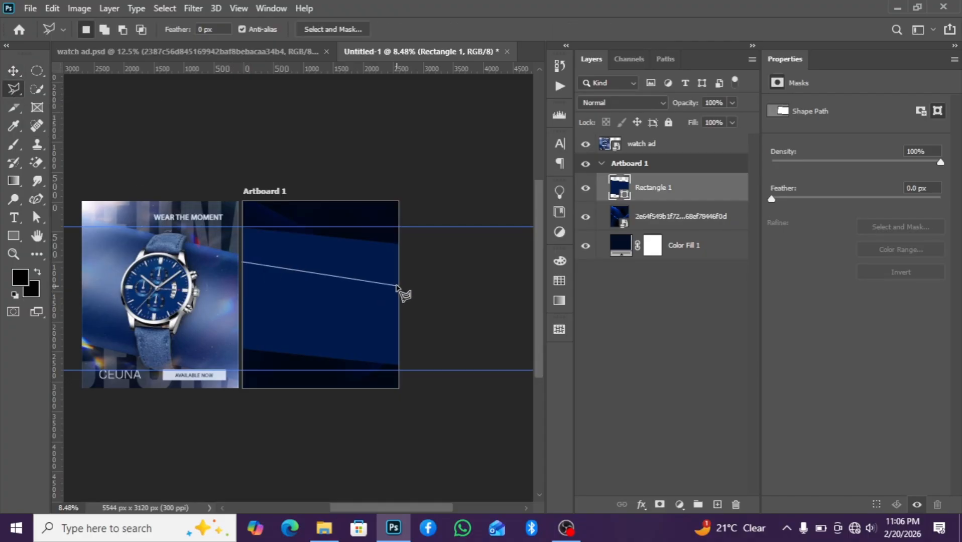
click(397, 285)
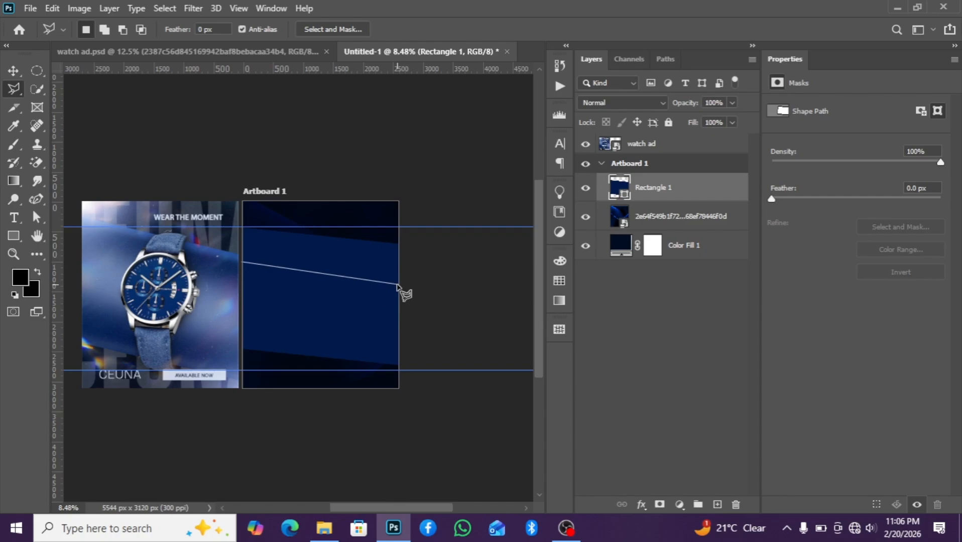
click(400, 326)
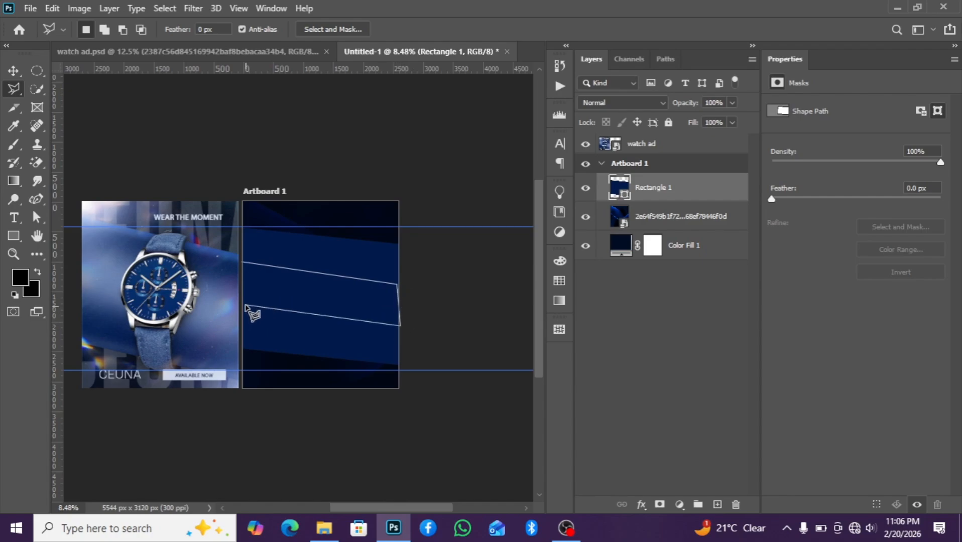
click(243, 306)
click(243, 263)
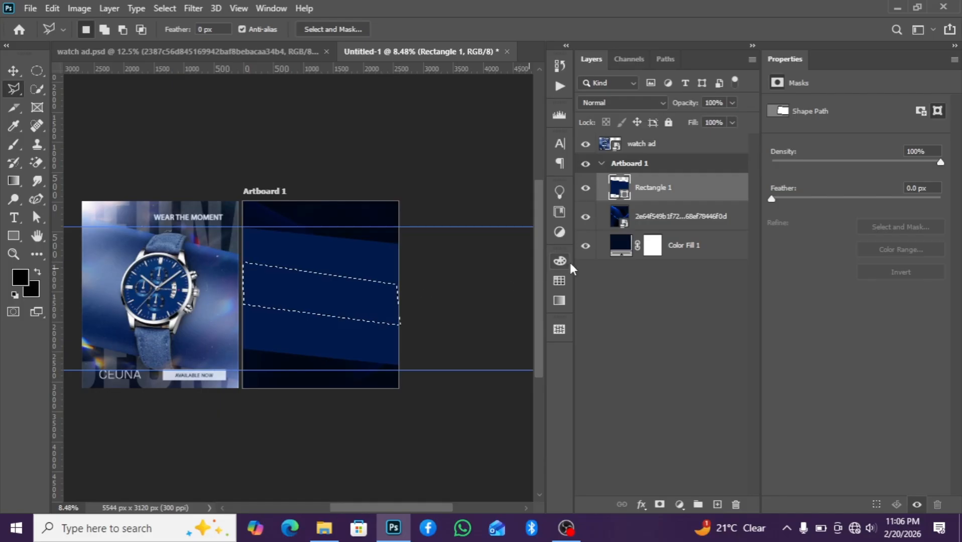
click(678, 504)
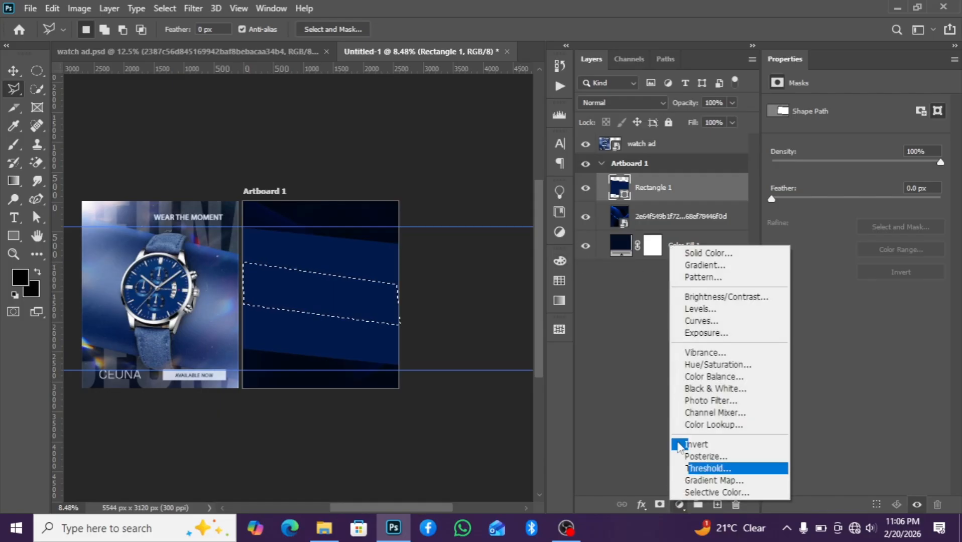
click(685, 252)
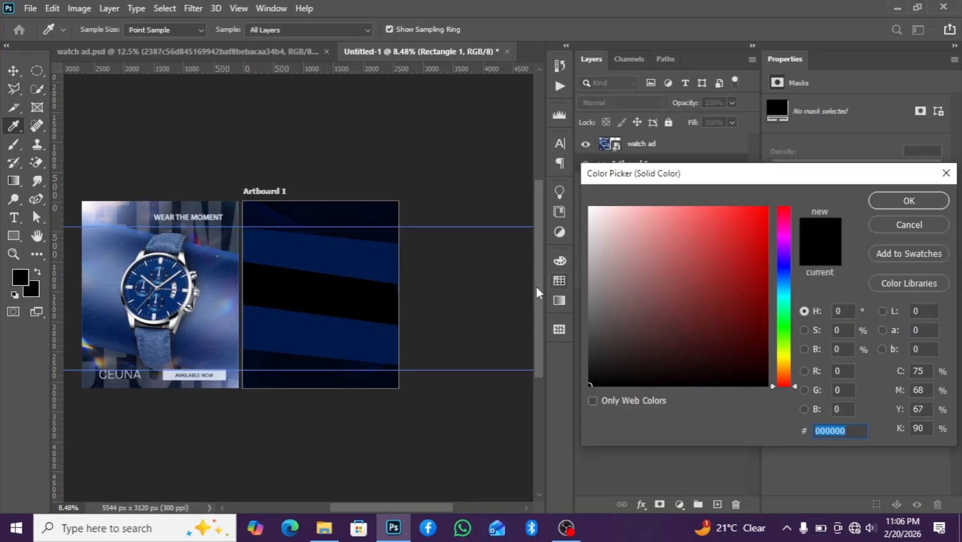
click(383, 261)
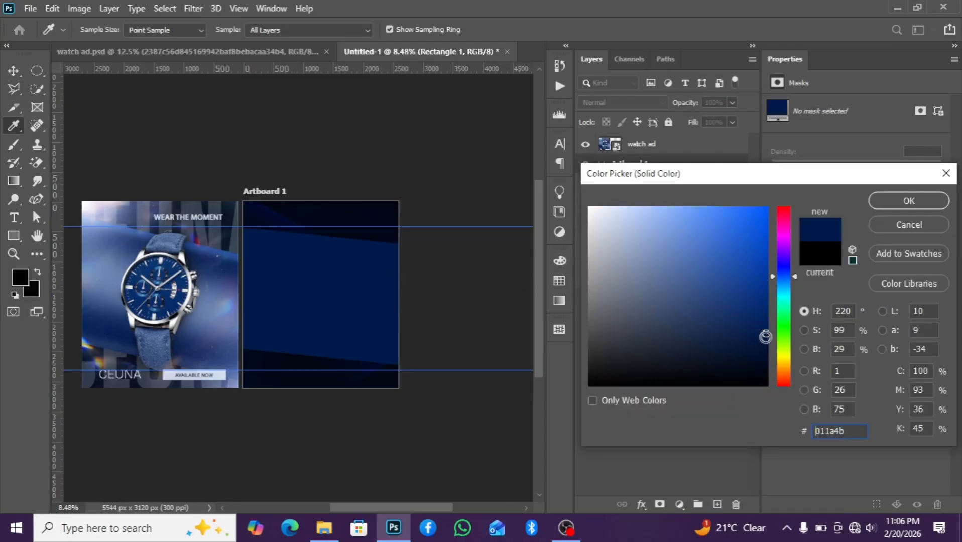
drag(765, 336, 657, 263)
click(910, 200)
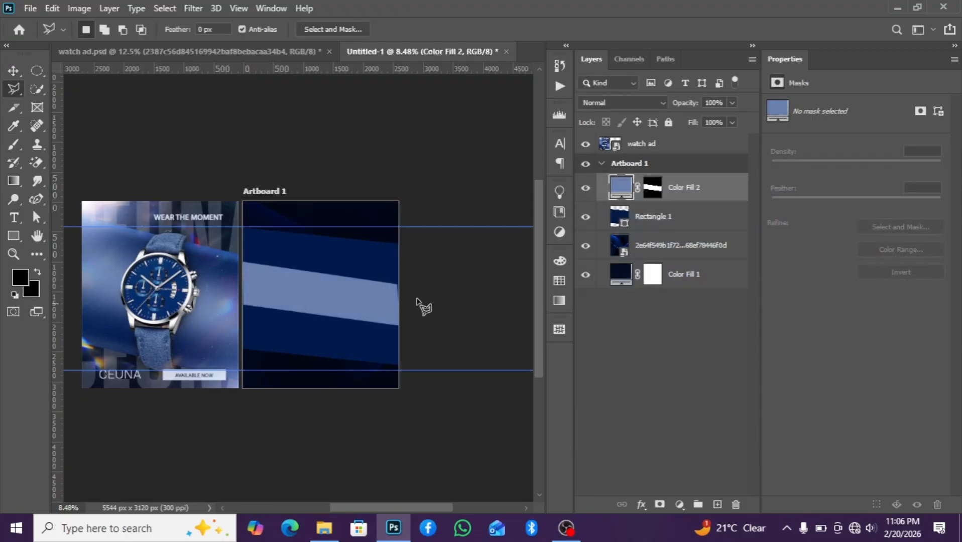
Stretch the light blue band to about 103% width with Free Transform so it reaches the artboard edge
click(12, 72)
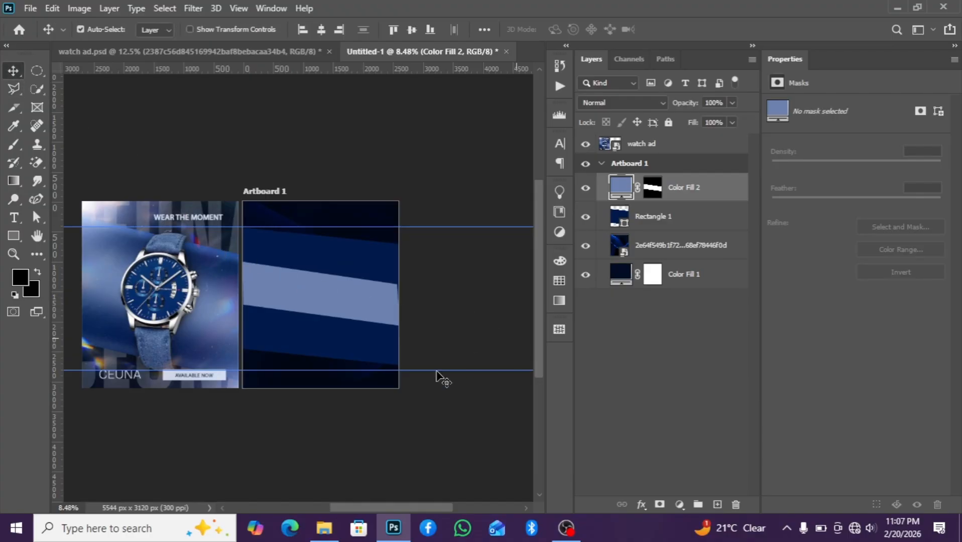
key(ctrl+t)
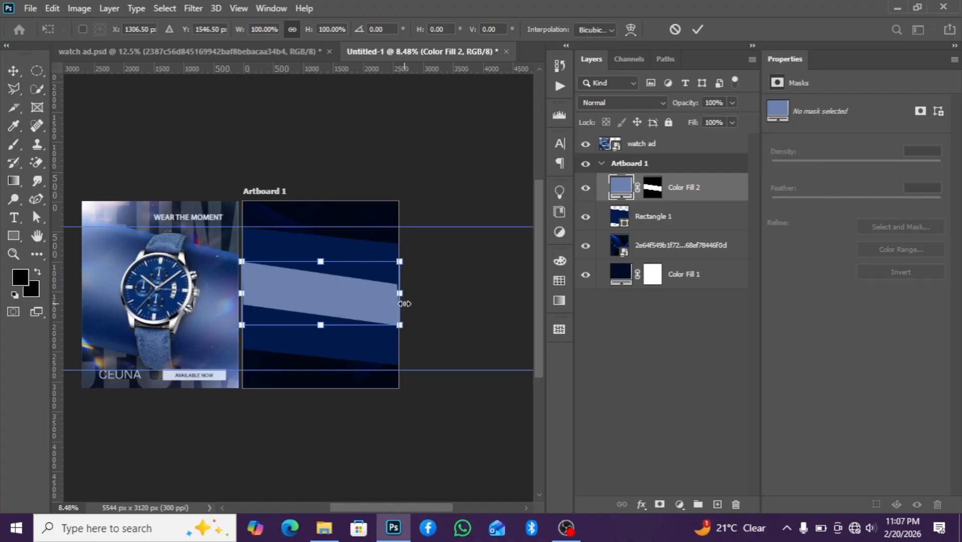
scroll(404, 304, up, 2)
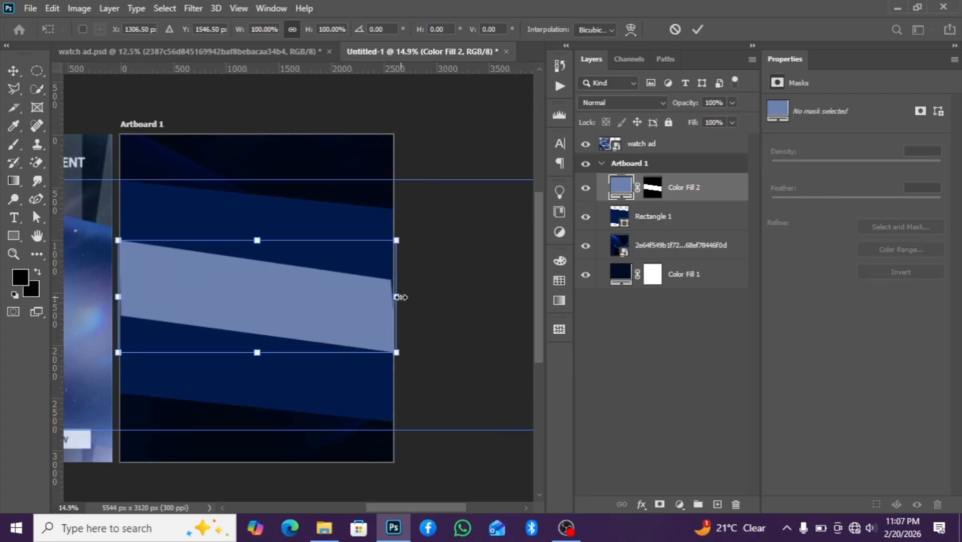
drag(401, 297, 410, 297)
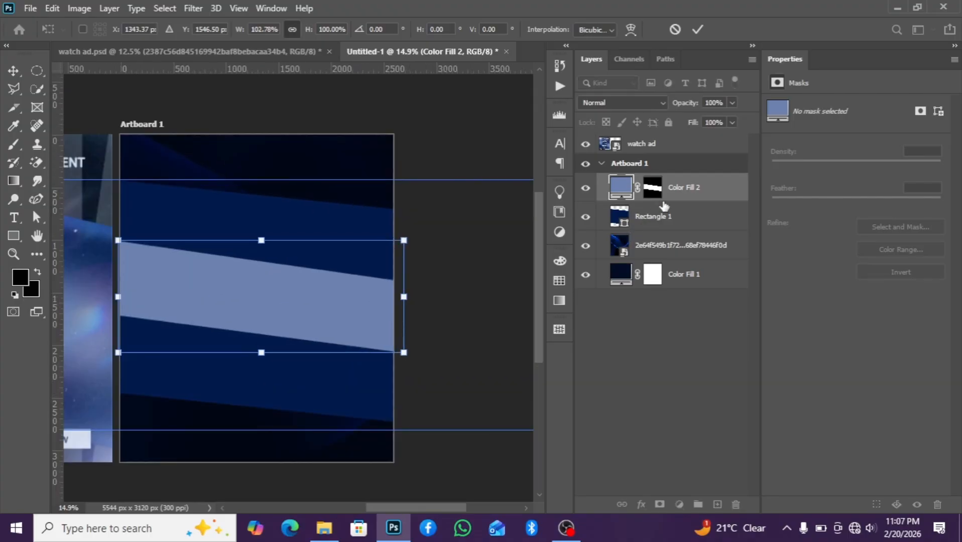
key(Return)
Convert the band's Color Fill 2 layer to a smart object
right_click(698, 188)
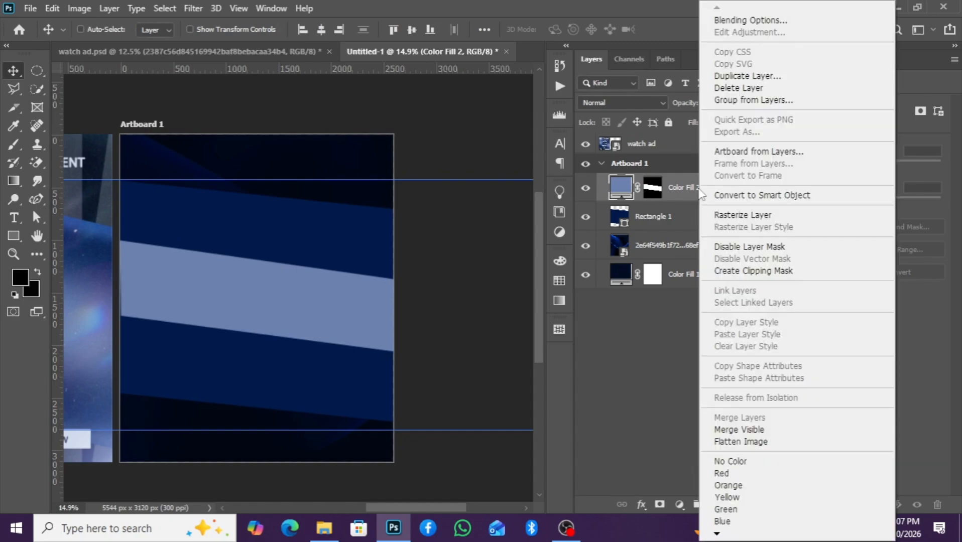
click(718, 196)
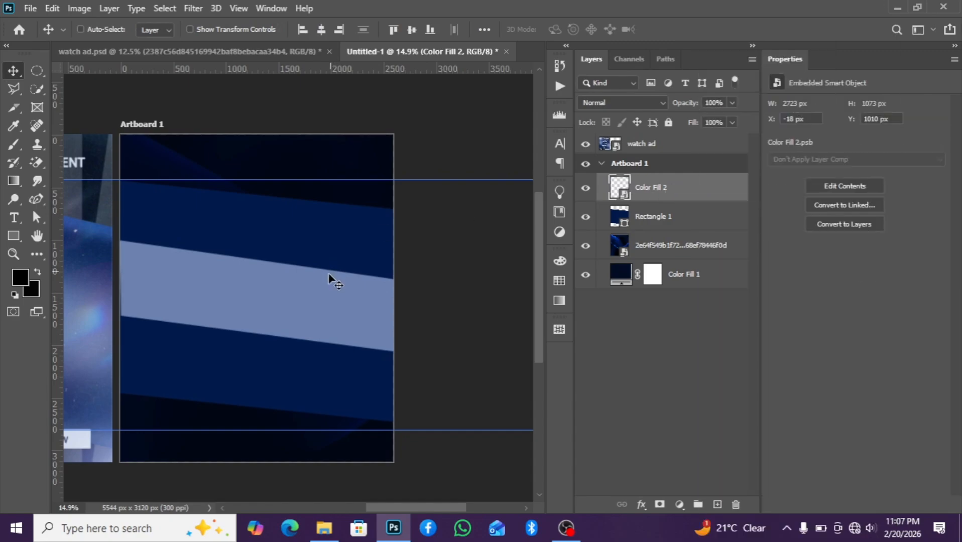
click(160, 8)
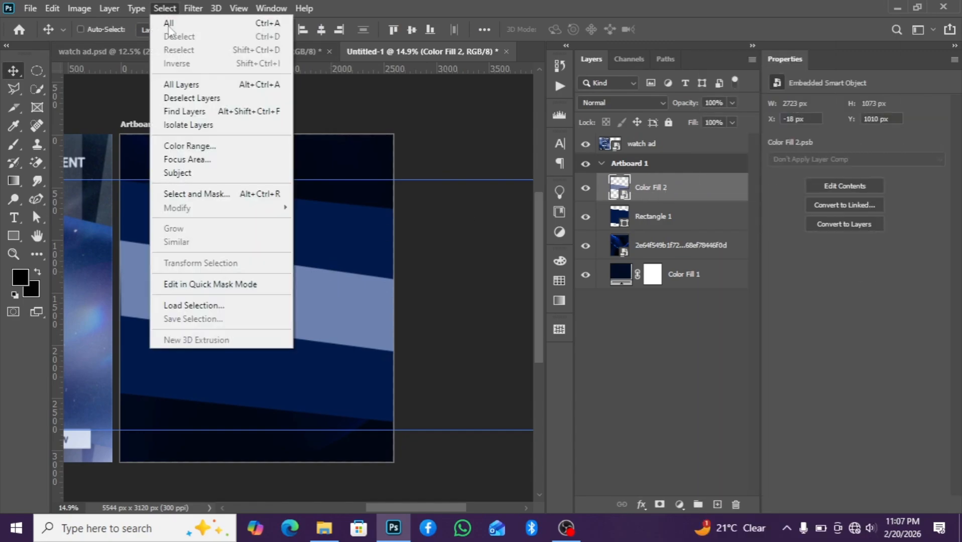
click(193, 8)
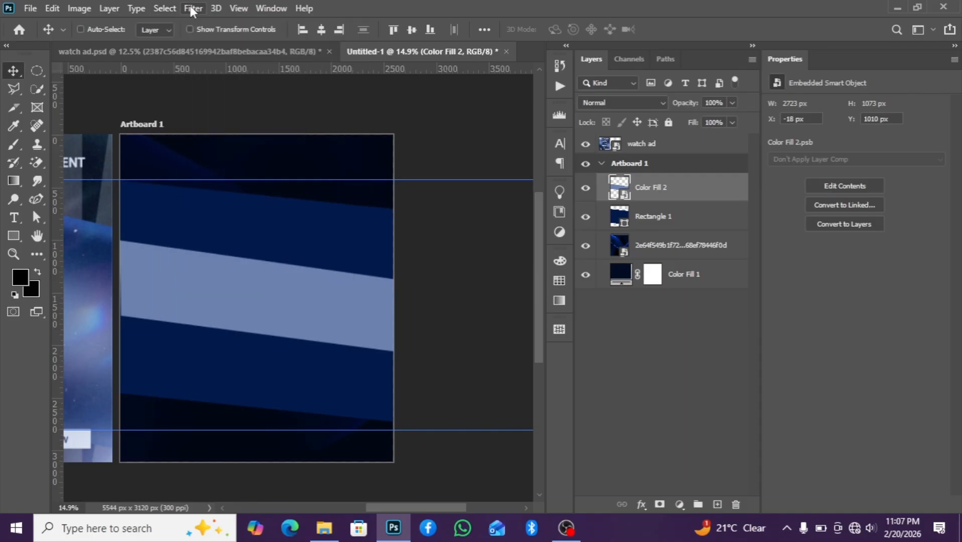
Apply a Gaussian Blur with a 193.5 pixel radius to the light blue band smart object
click(192, 8)
mouse_move(229, 172)
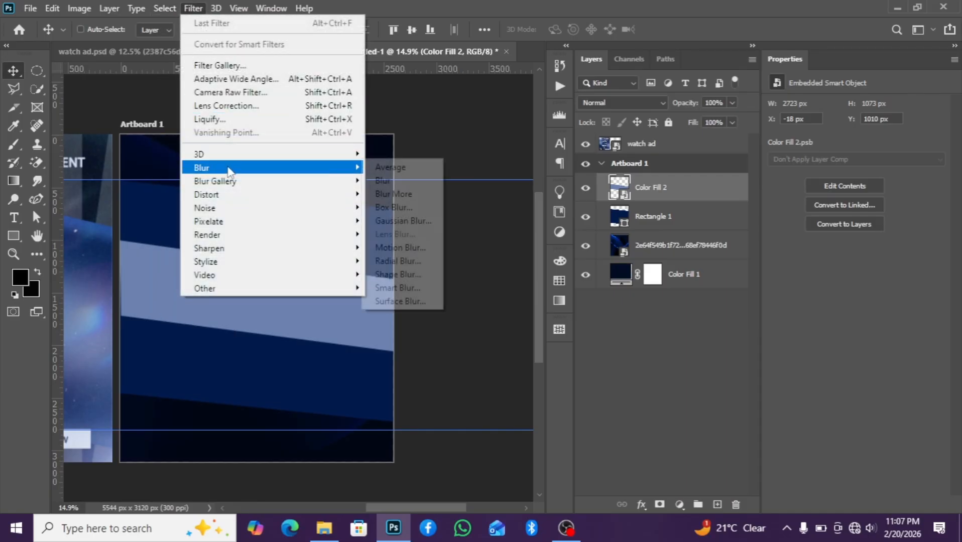
click(401, 222)
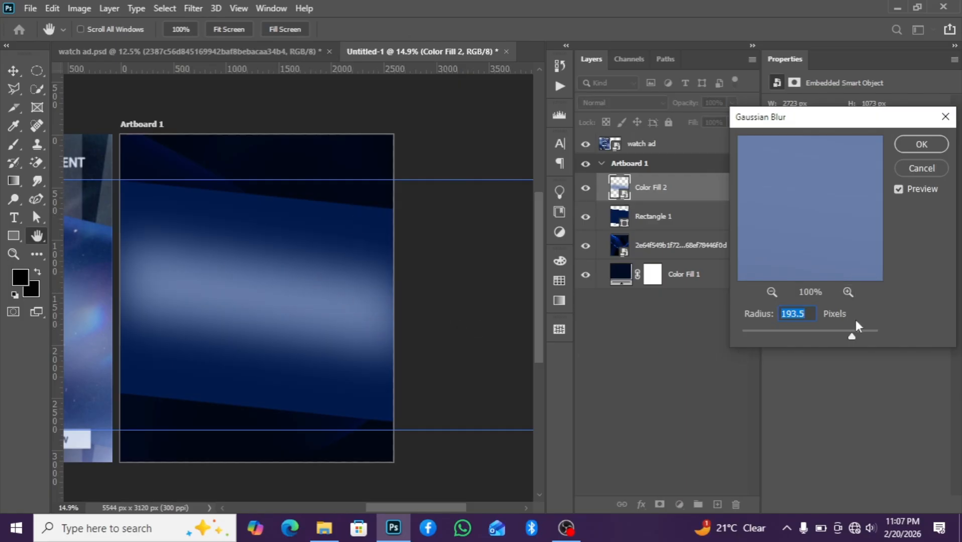
click(918, 147)
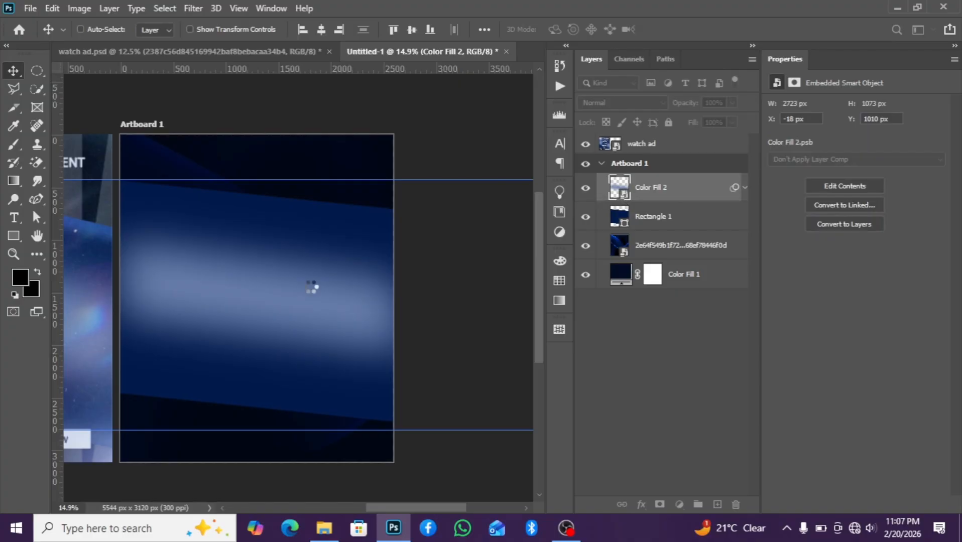
Open the band's smart object contents, lighten its fill colour to #9baccd, save it, and return to the main document
scroll(311, 287, down, 2)
double_click(624, 198)
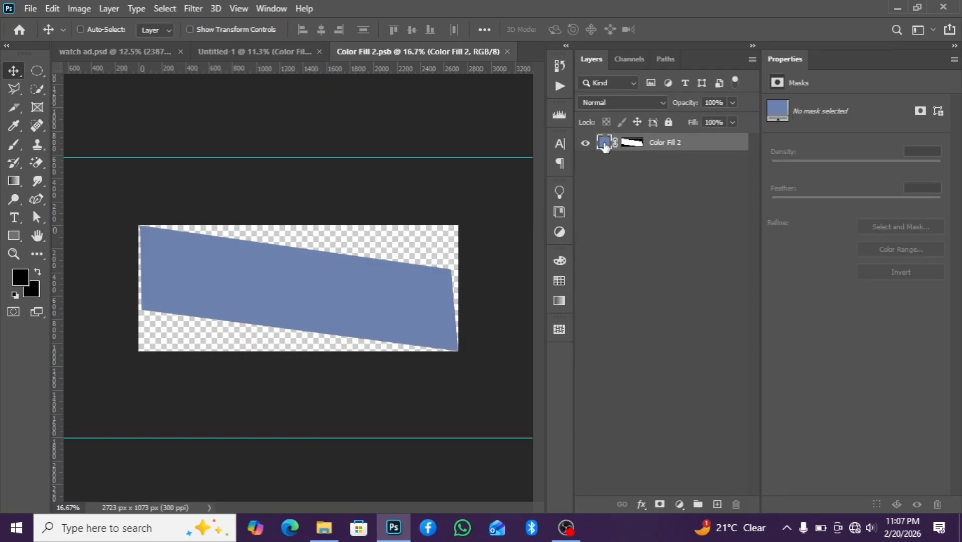
double_click(604, 143)
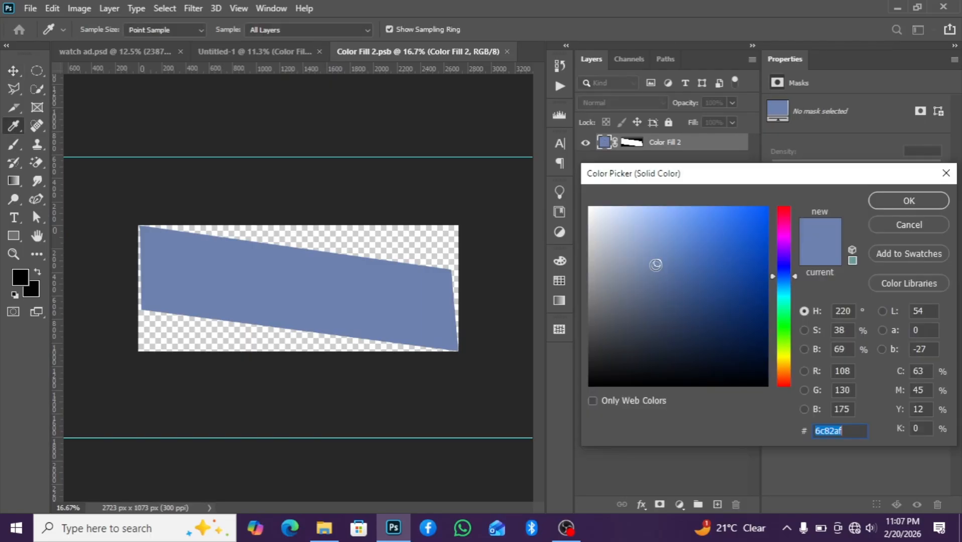
drag(656, 265, 633, 242)
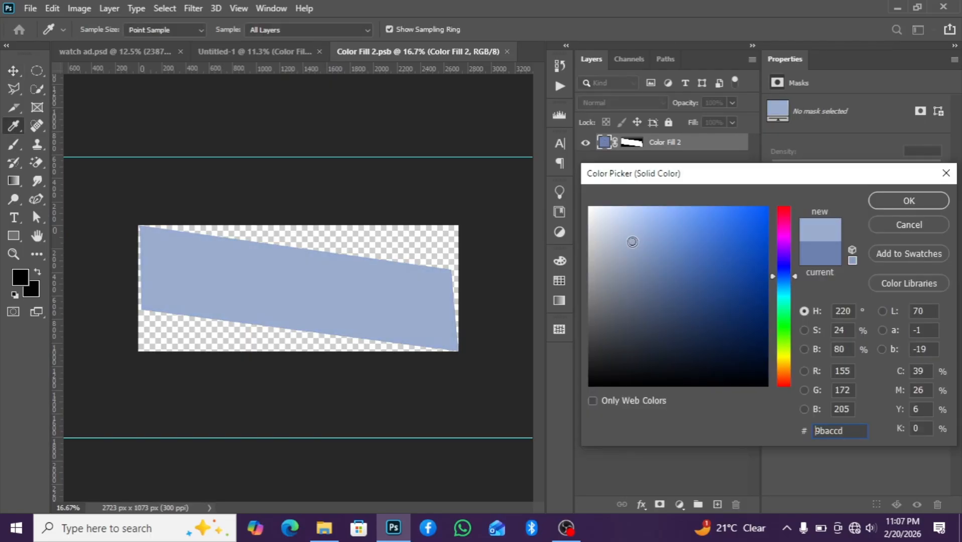
click(893, 205)
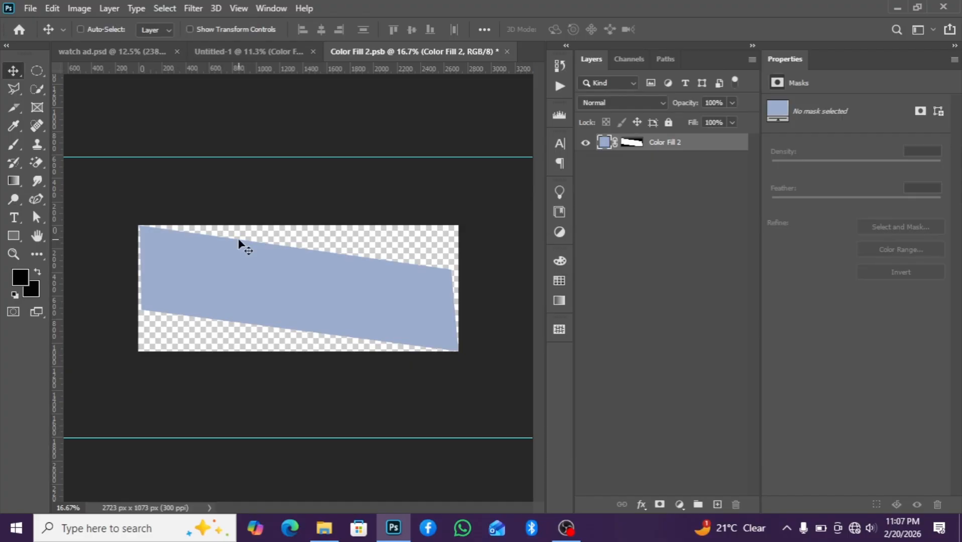
key(ctrl+s)
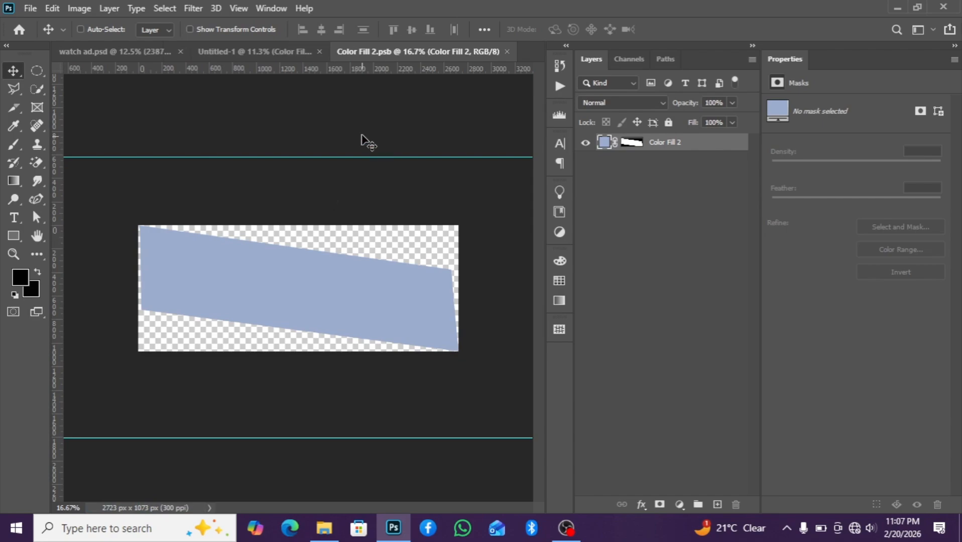
click(247, 50)
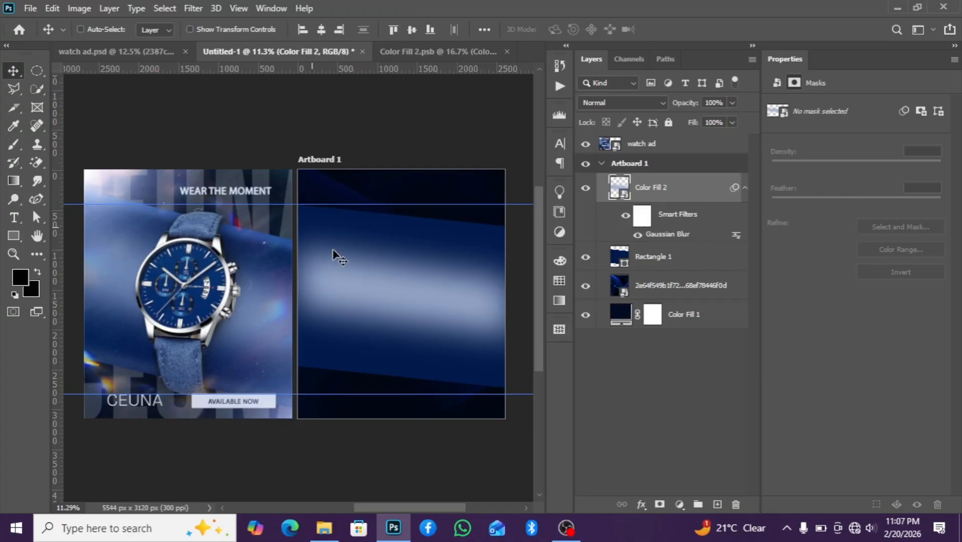
Select a thin slanted strip near the artboard's top with the Polygonal Lasso and fill it with a #3b5995 Solid Color layer
scroll(414, 307, down, 2)
scroll(445, 333, up, 3)
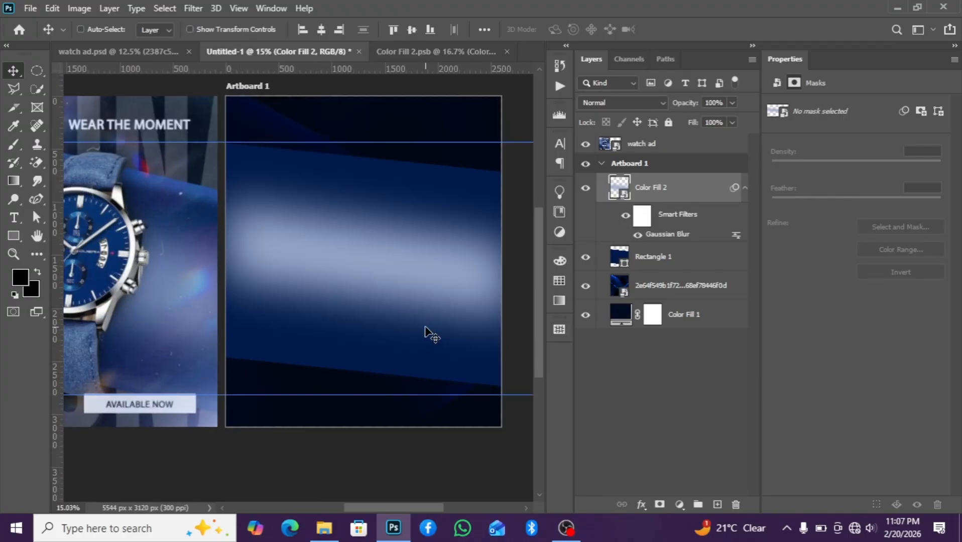
scroll(423, 332, down, 1)
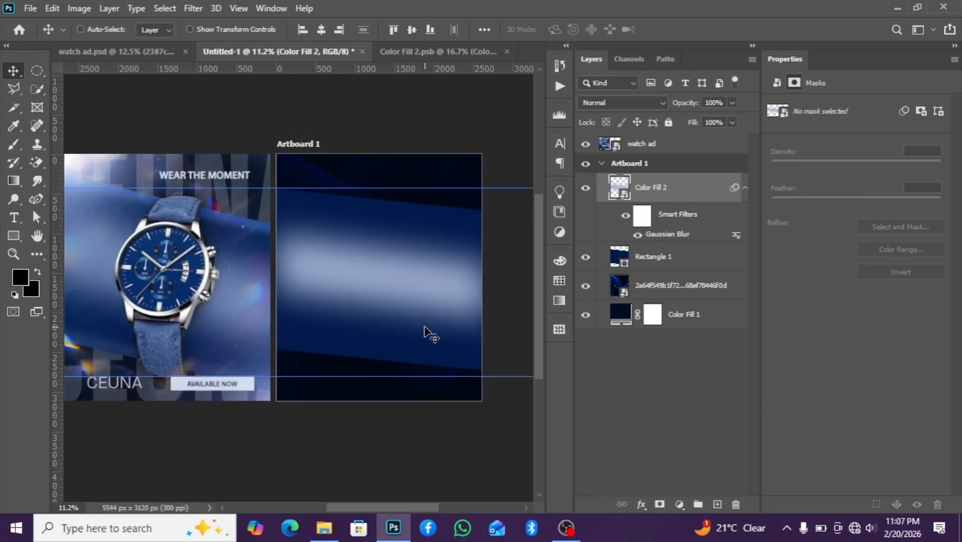
click(745, 189)
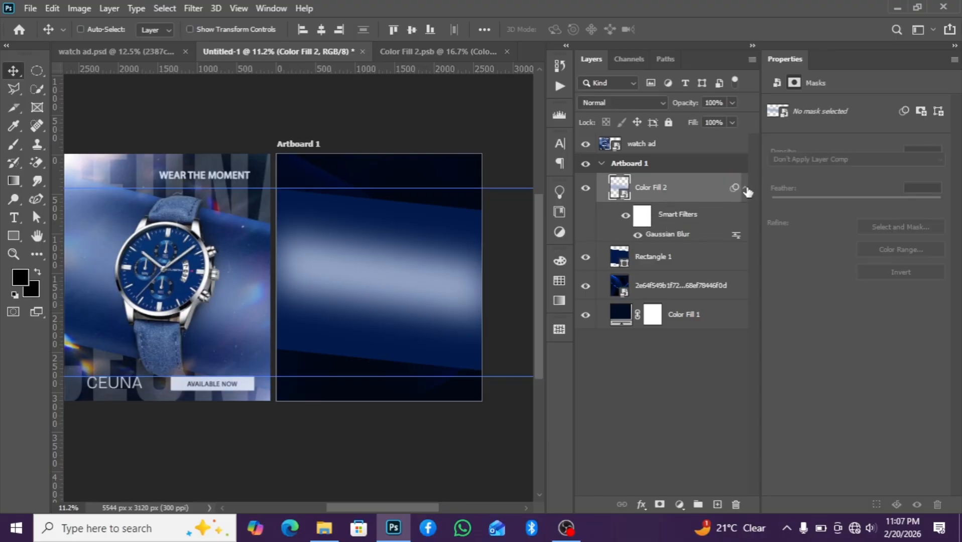
click(13, 89)
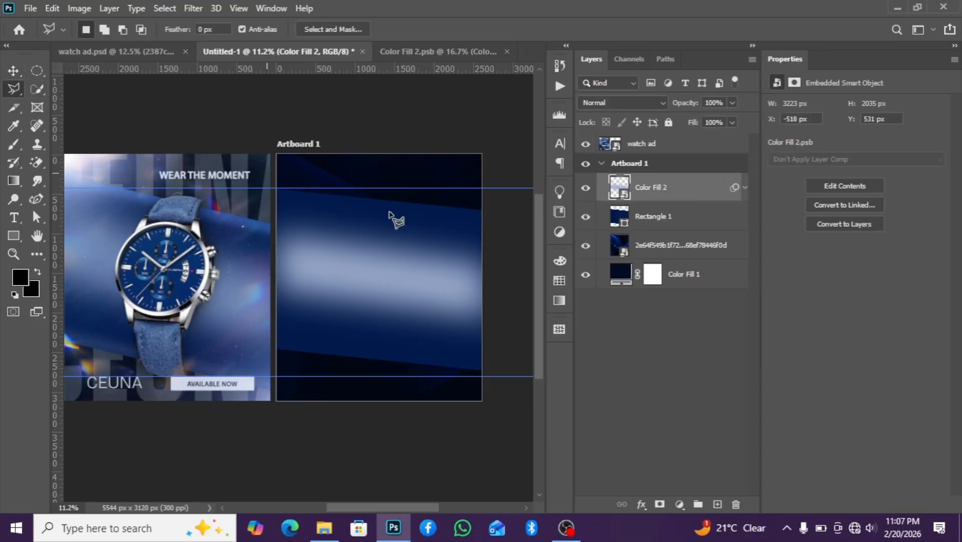
click(277, 189)
click(277, 203)
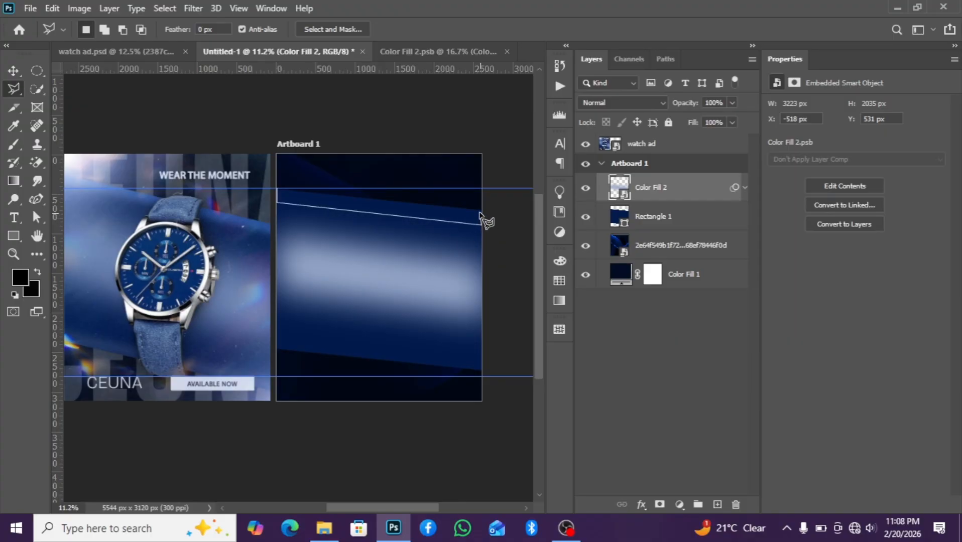
click(480, 211)
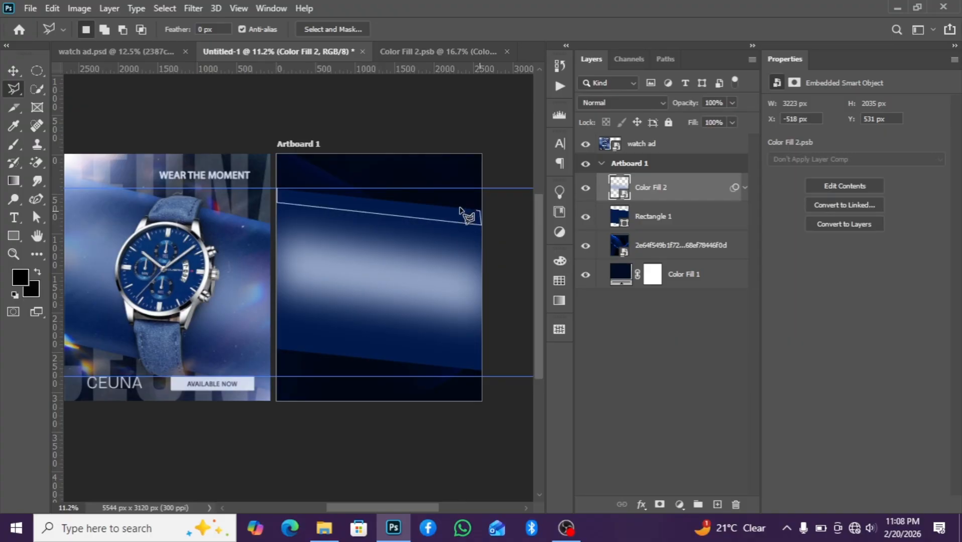
click(277, 190)
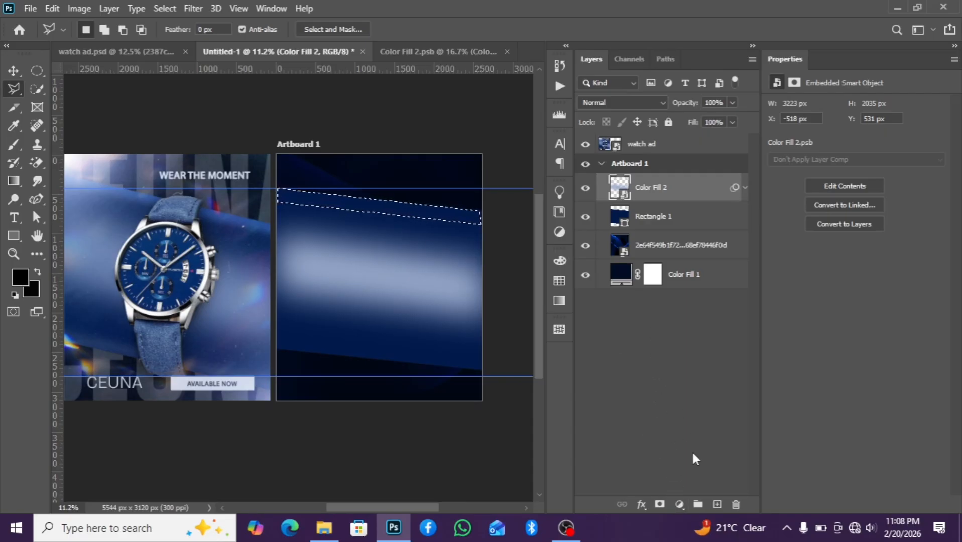
click(680, 505)
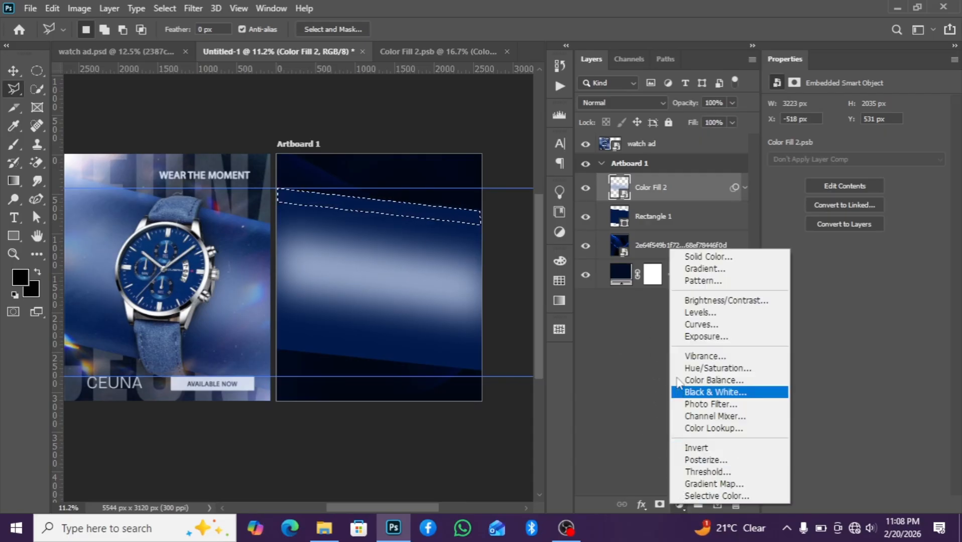
click(674, 255)
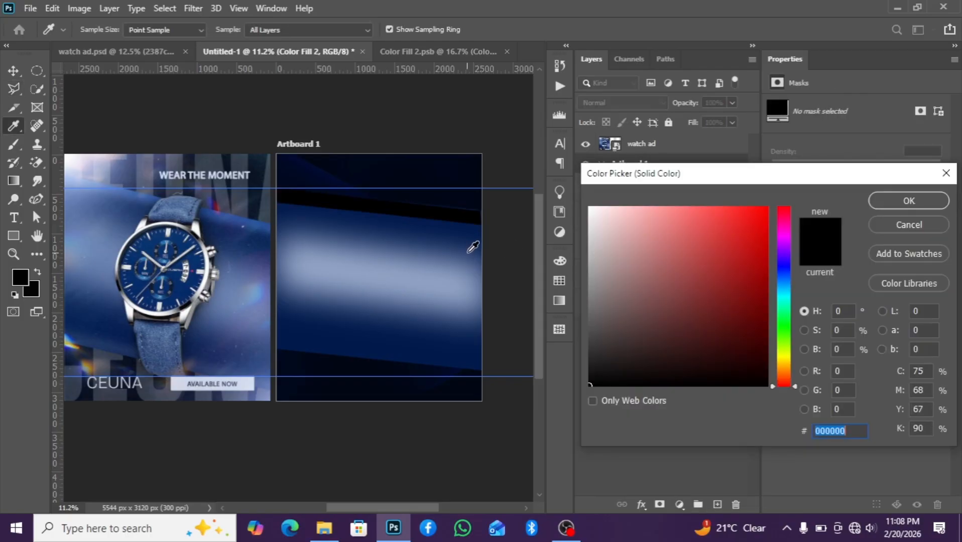
click(472, 242)
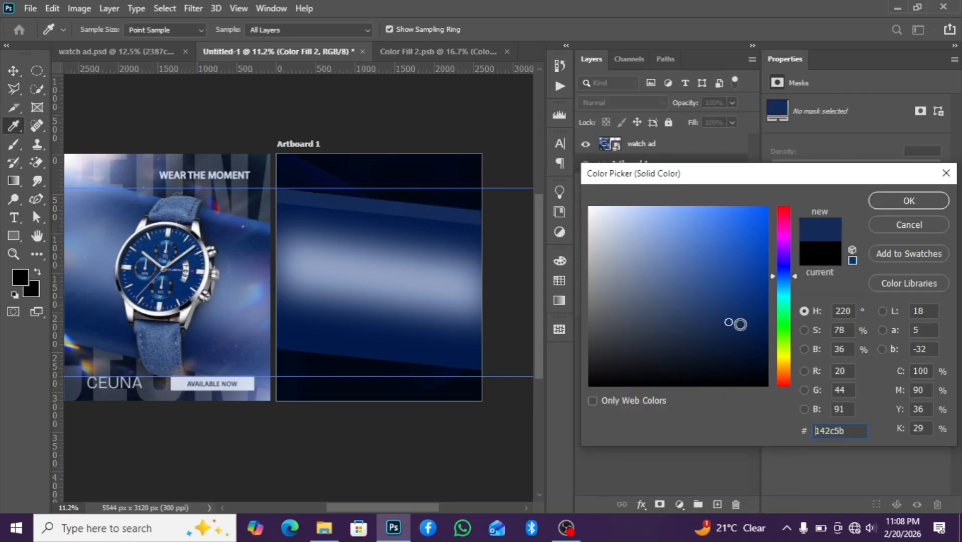
drag(730, 322, 697, 282)
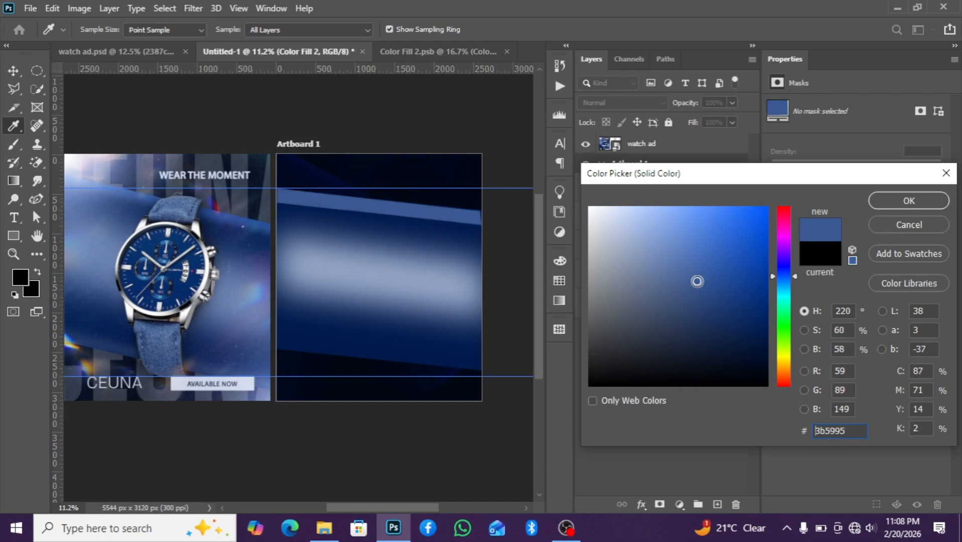
click(877, 201)
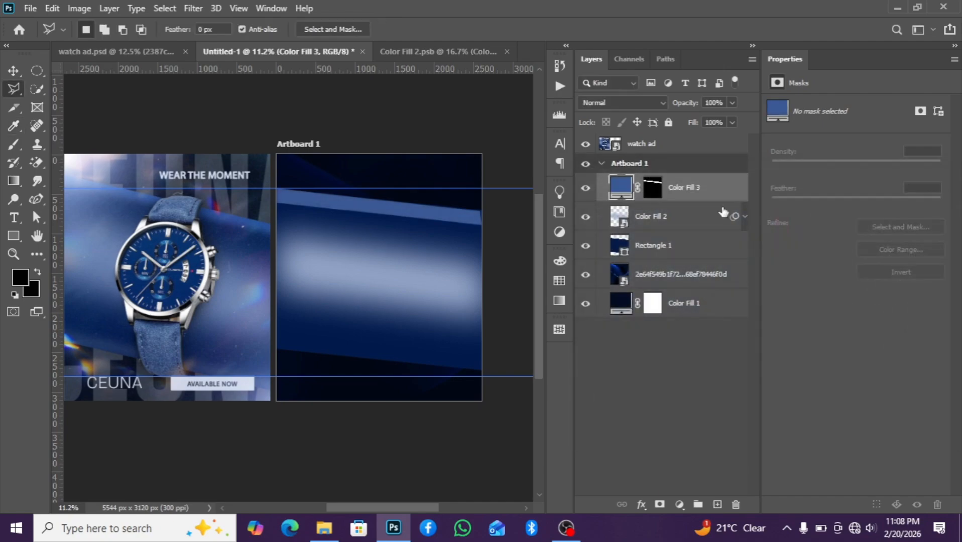
Convert the Color Fill 3 layer to a smart object and apply a Gaussian Blur to it
right_click(721, 198)
click(748, 196)
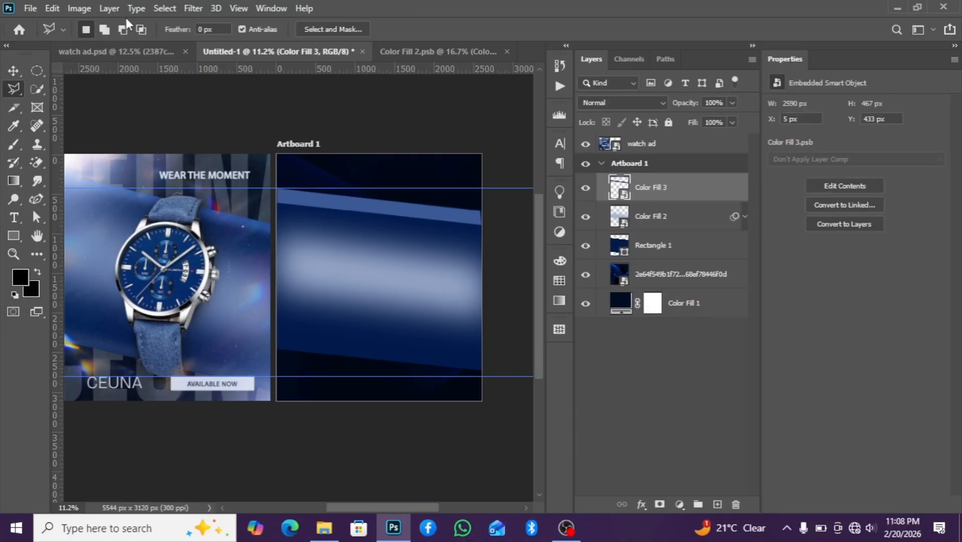
click(14, 68)
click(194, 8)
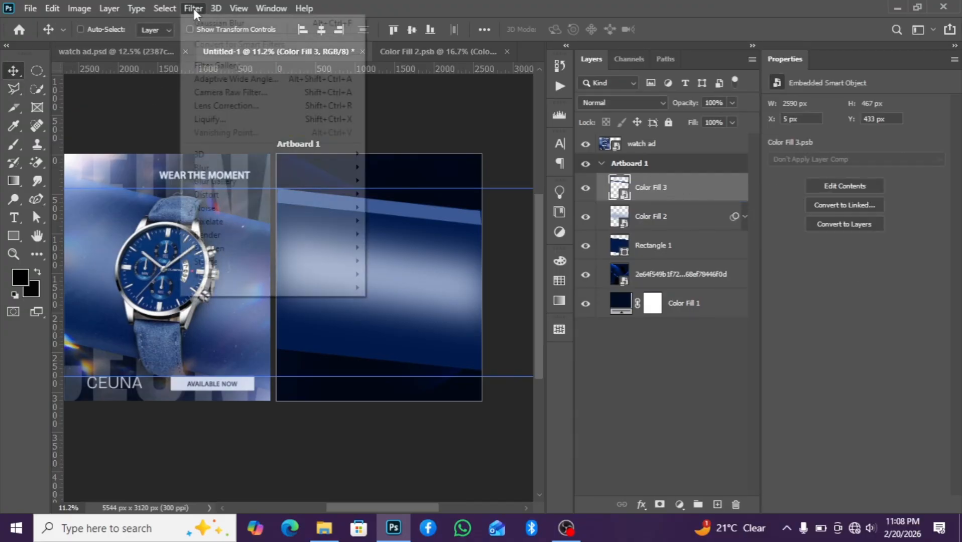
mouse_move(301, 168)
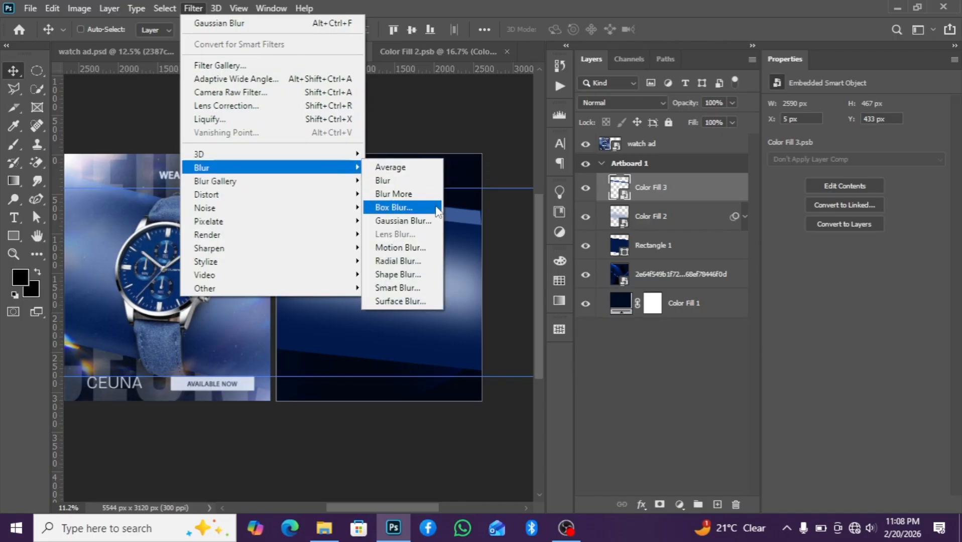
click(434, 221)
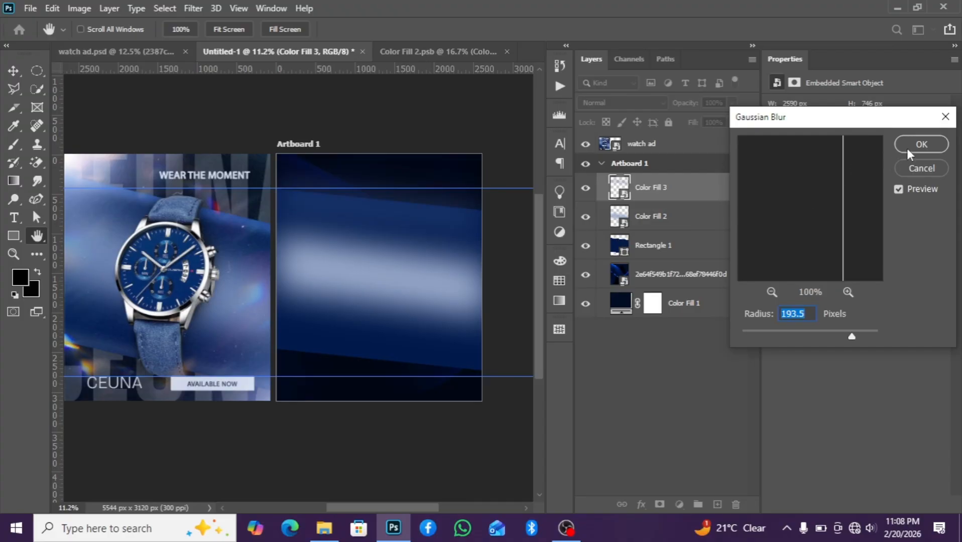
drag(852, 335, 842, 336)
click(921, 145)
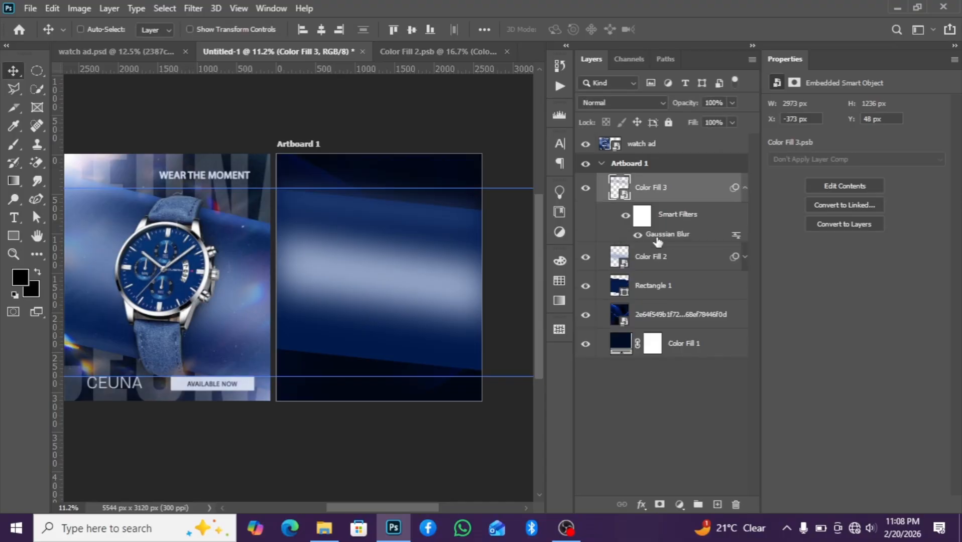
Clip the Color Fill 2 and Color Fill 3 layers to the Rectangle 1 layer beneath them
click(746, 187)
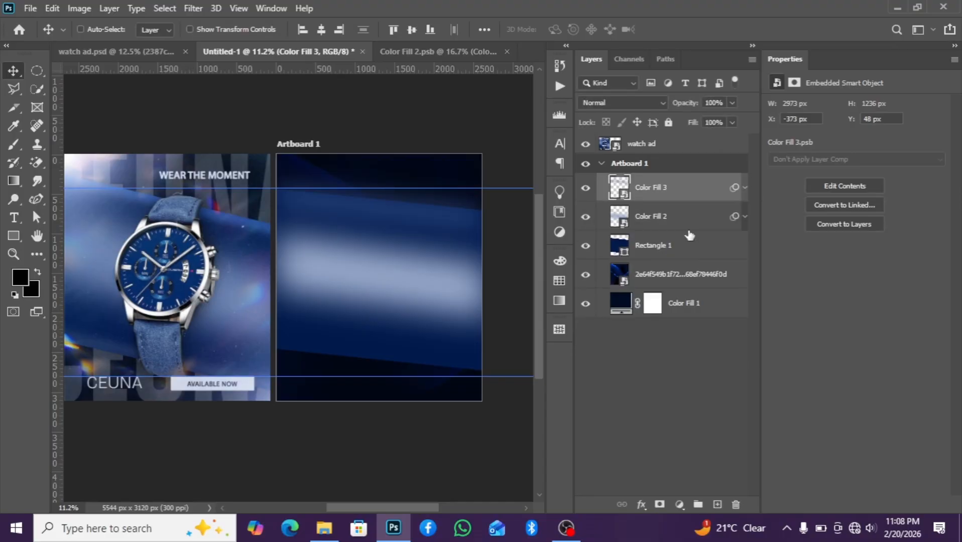
click(676, 221)
alt+click(672, 234)
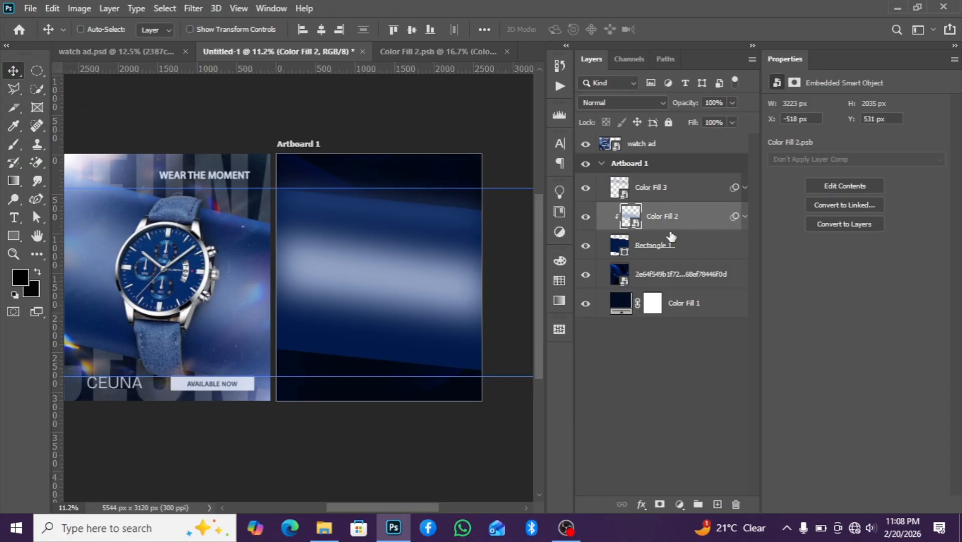
click(667, 198)
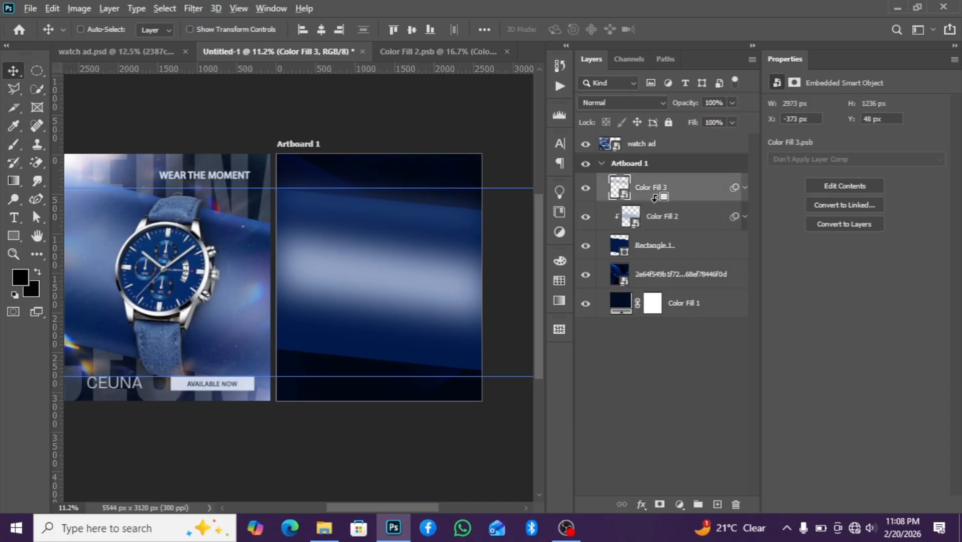
alt+click(654, 198)
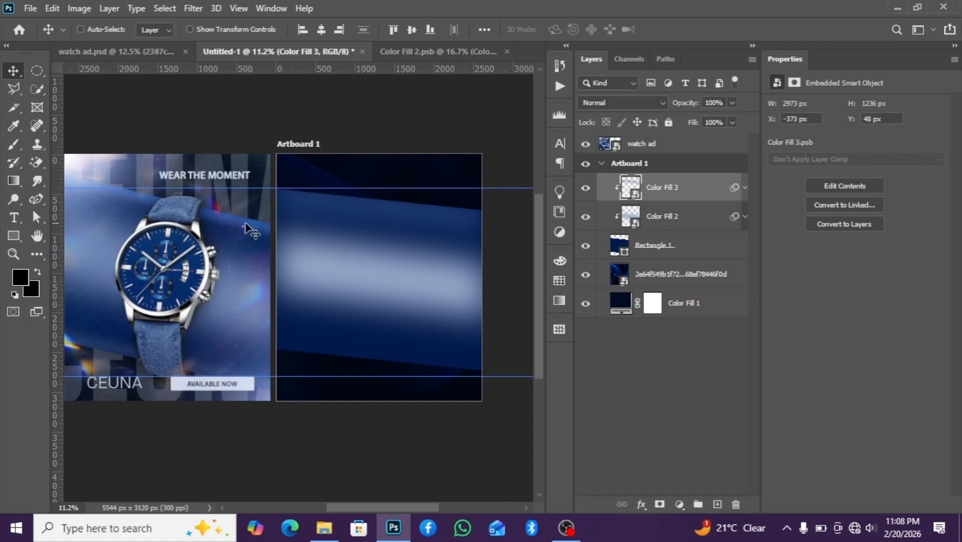
Select a thin slanted strip across the artboard's upper band with the Polygonal Lasso and fill it with a #617db5 Solid Color layer
click(13, 89)
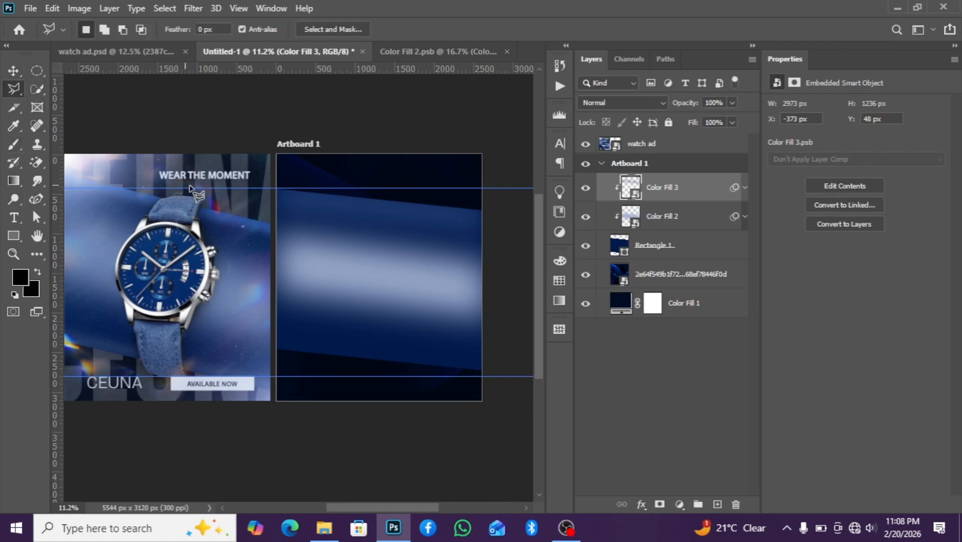
click(275, 188)
click(277, 198)
click(482, 224)
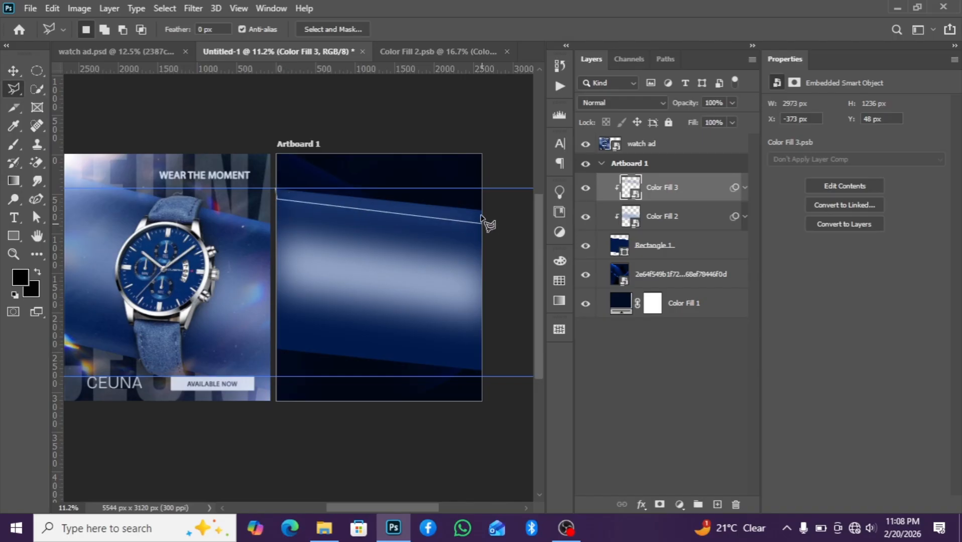
click(482, 214)
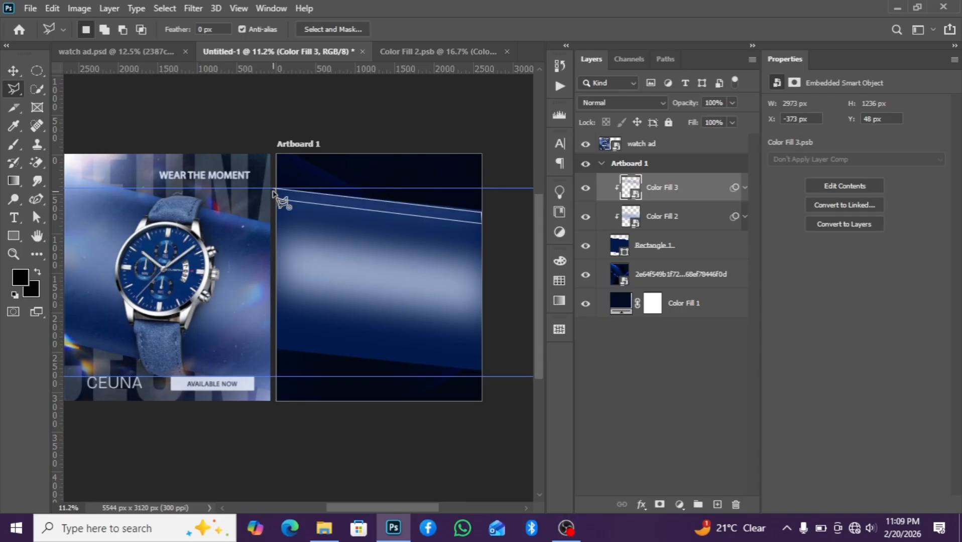
click(276, 189)
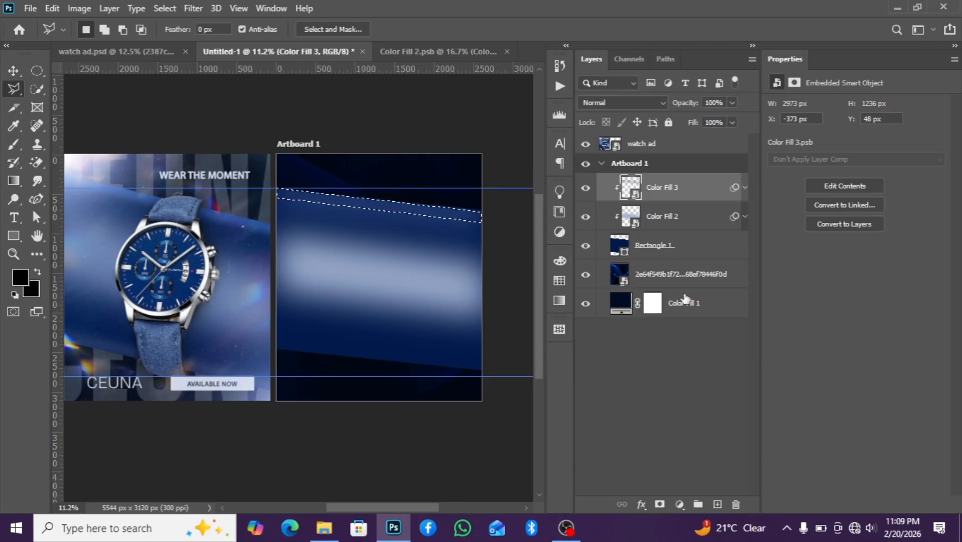
click(679, 504)
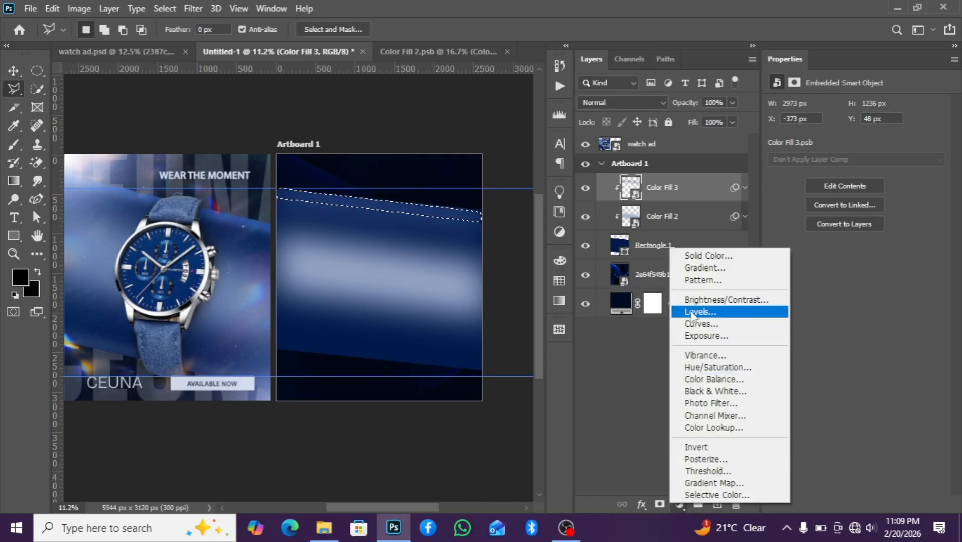
click(699, 248)
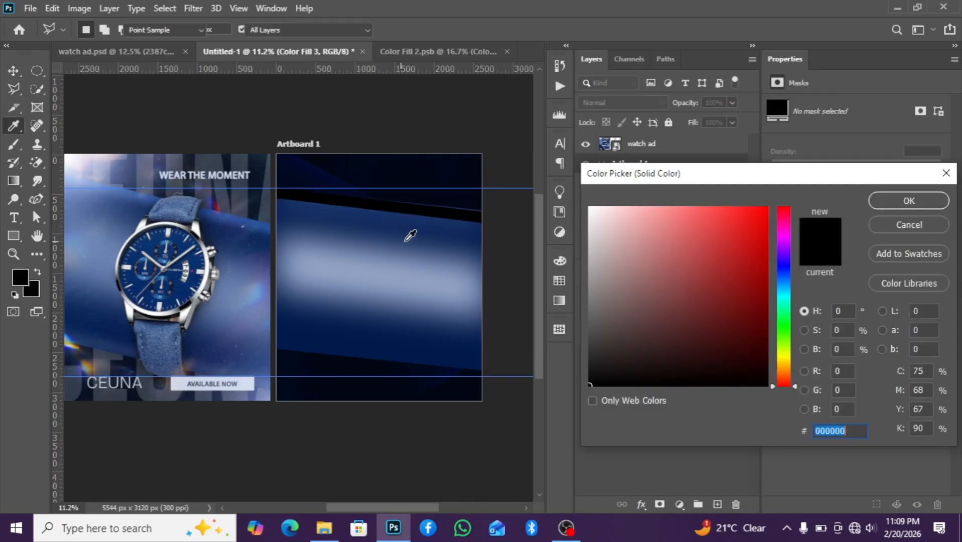
click(456, 240)
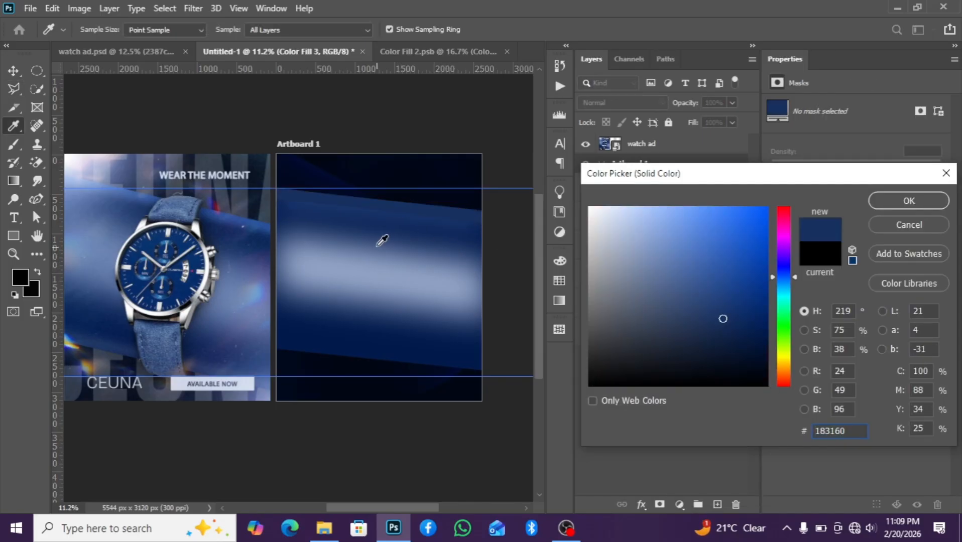
click(445, 232)
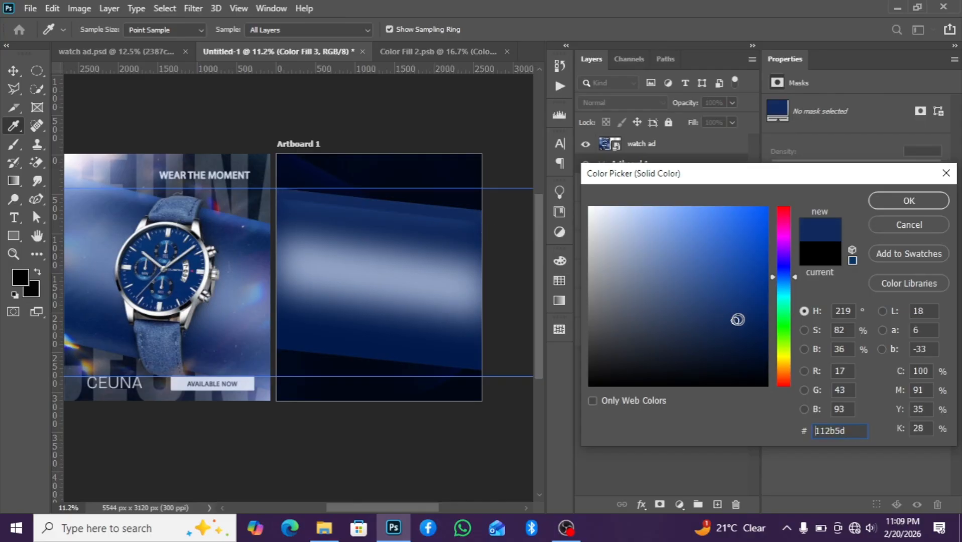
drag(737, 321, 673, 258)
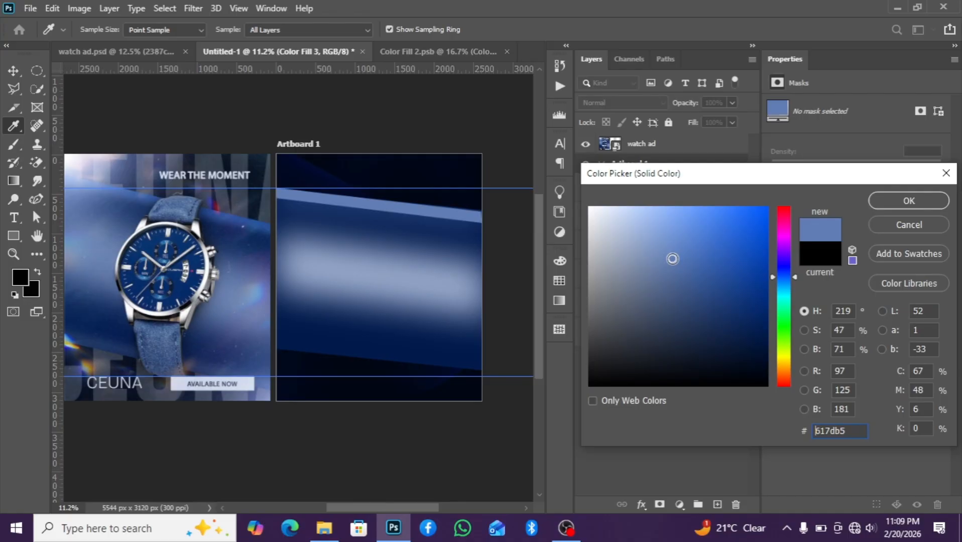
click(867, 200)
Convert the Color Fill 4 layer to a smart object and apply a Gaussian Blur with a 153.2 pixel radius
right_click(693, 195)
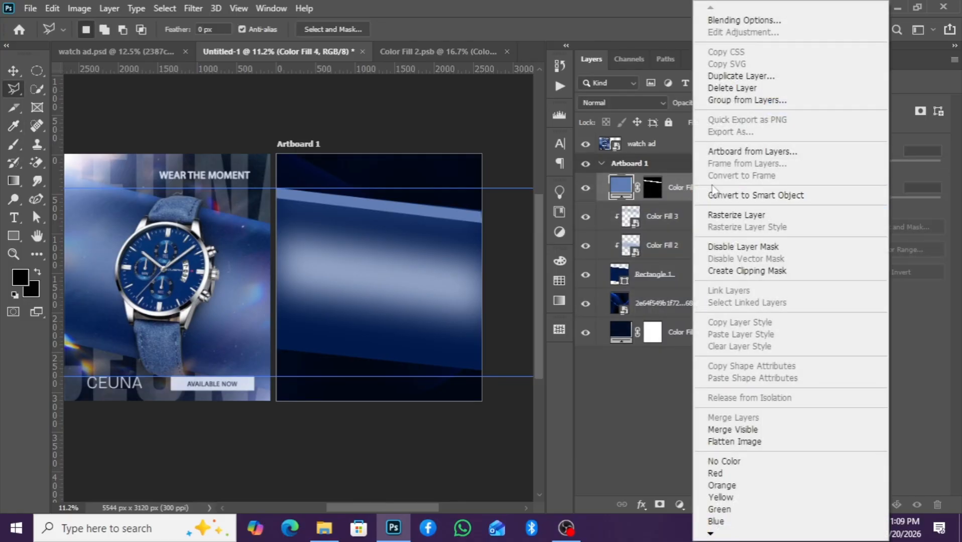
click(719, 193)
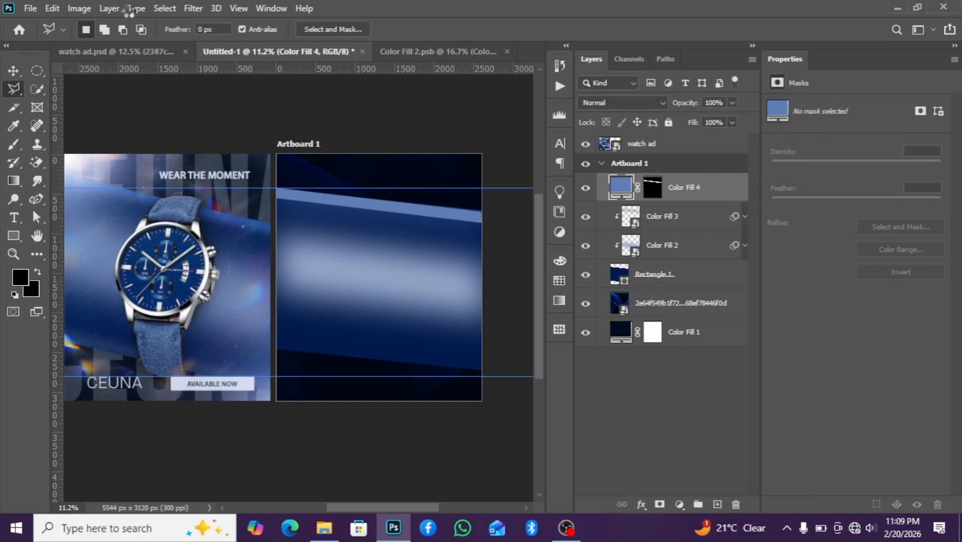
click(165, 8)
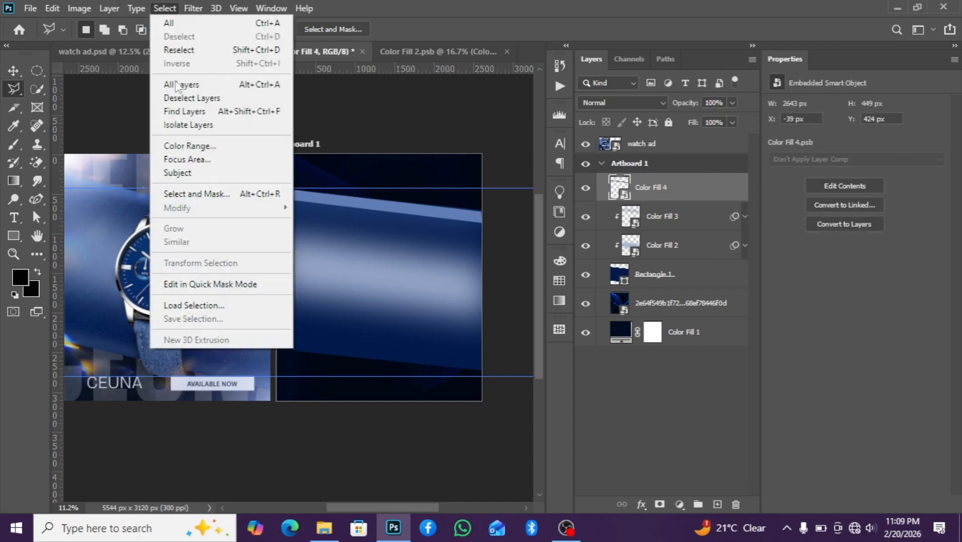
click(193, 8)
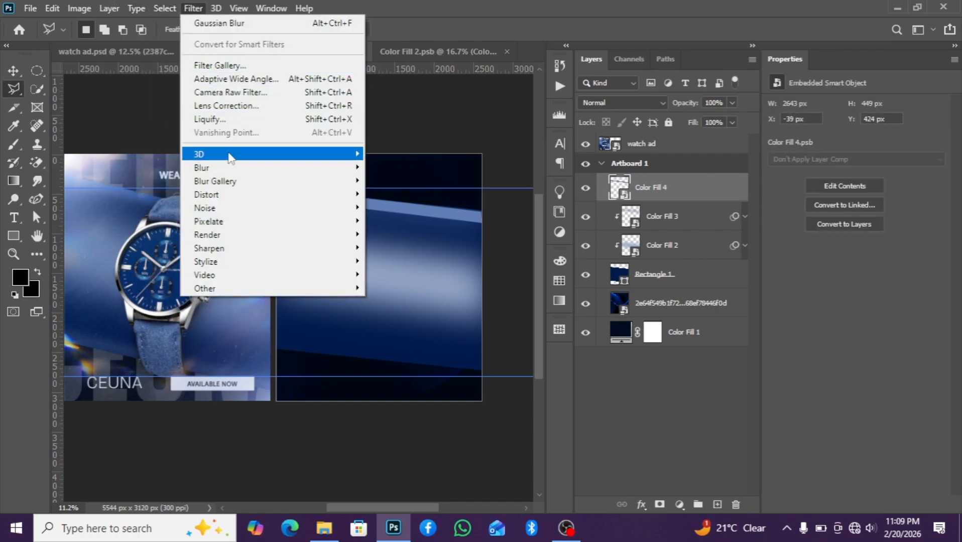
mouse_move(246, 170)
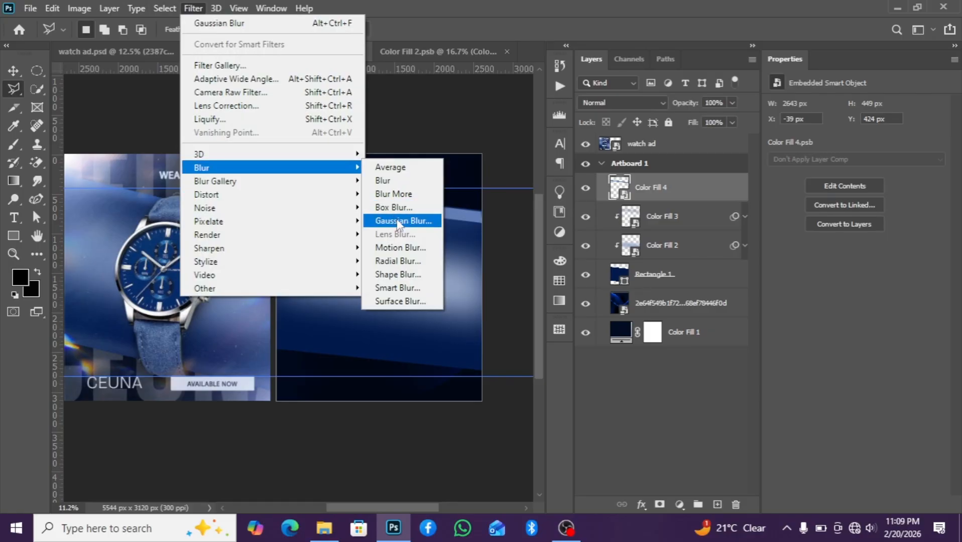
click(410, 222)
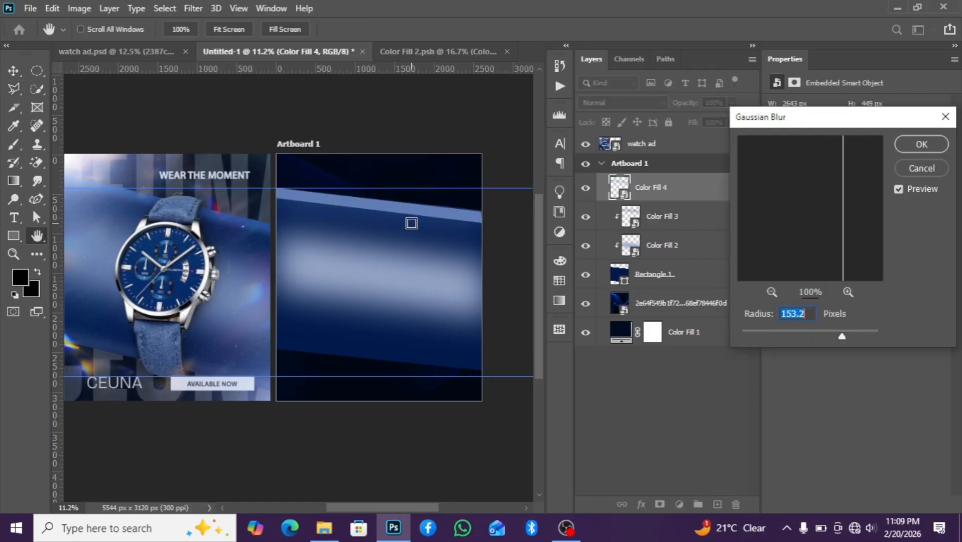
click(920, 145)
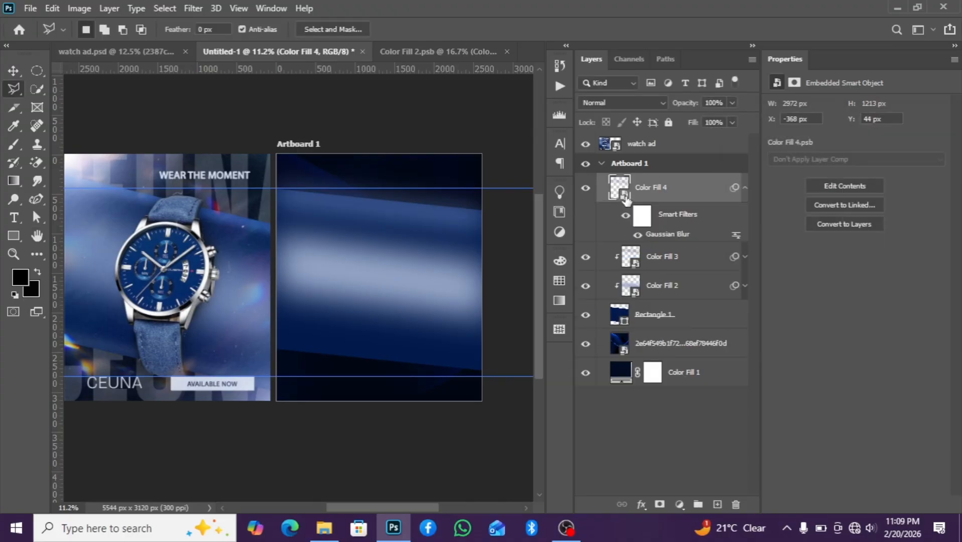
Clip the Color Fill 4 layer to the layers beneath it
click(745, 188)
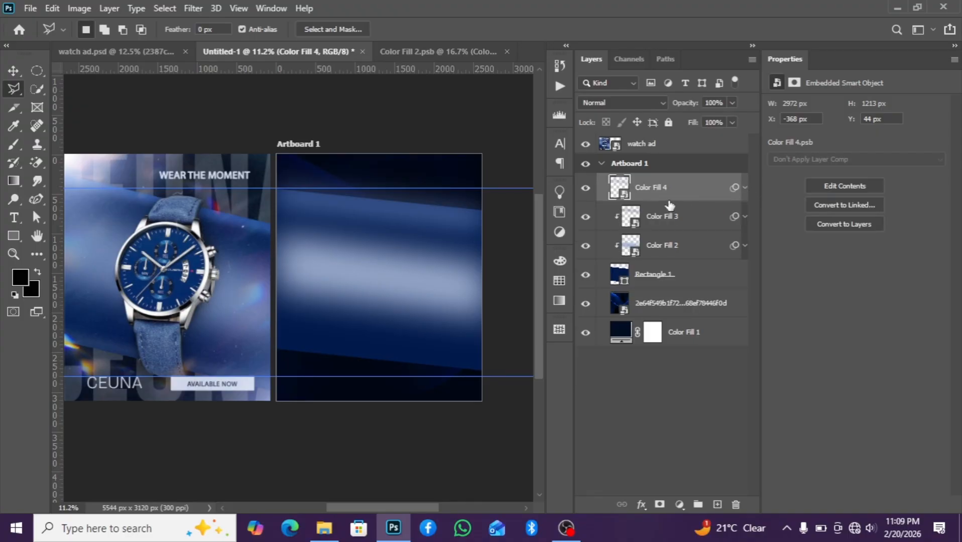
alt+click(669, 202)
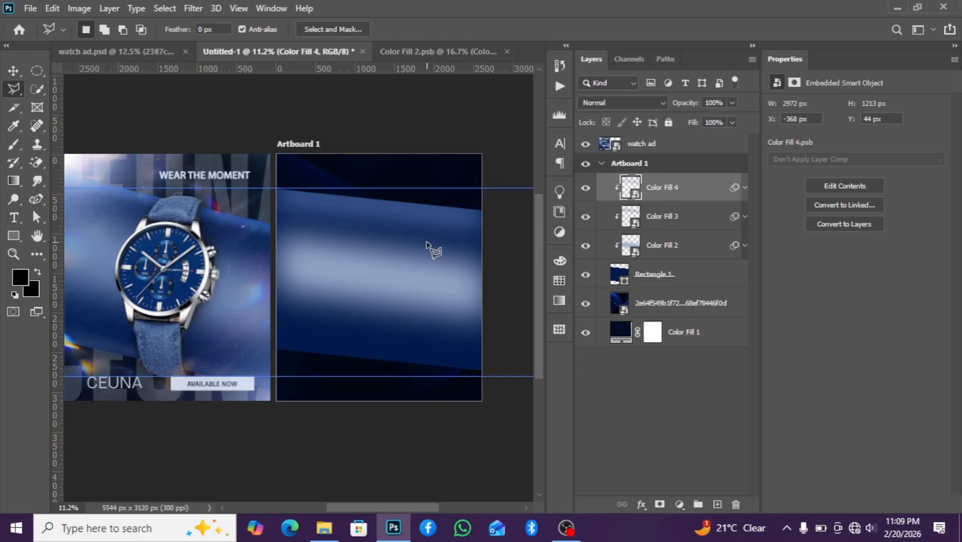
scroll(430, 250, down, 1)
scroll(429, 249, up, 1)
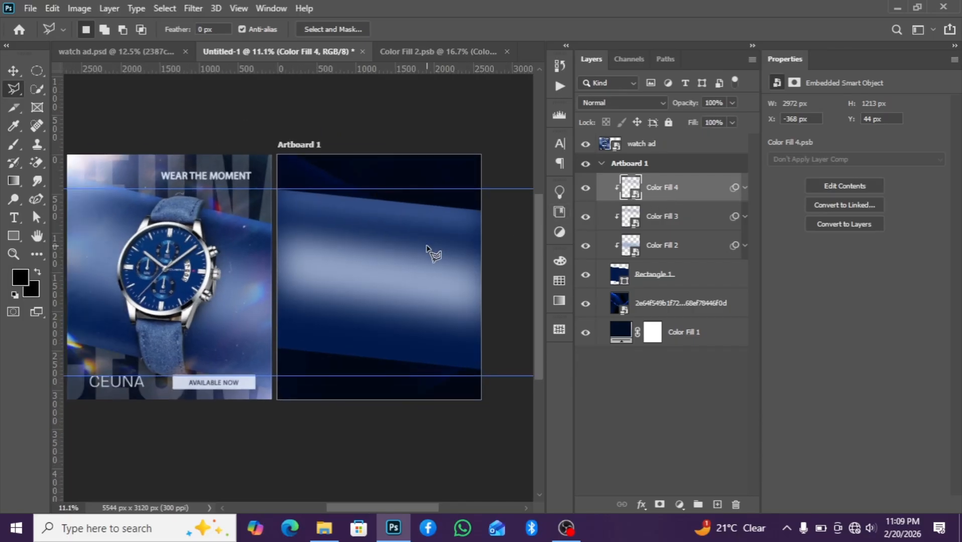
scroll(428, 247, up, 1)
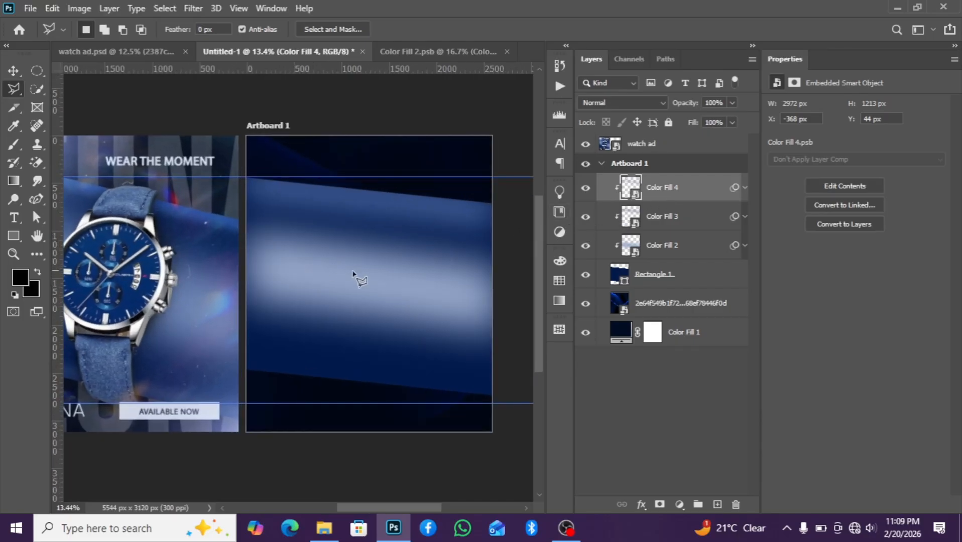
click(246, 357)
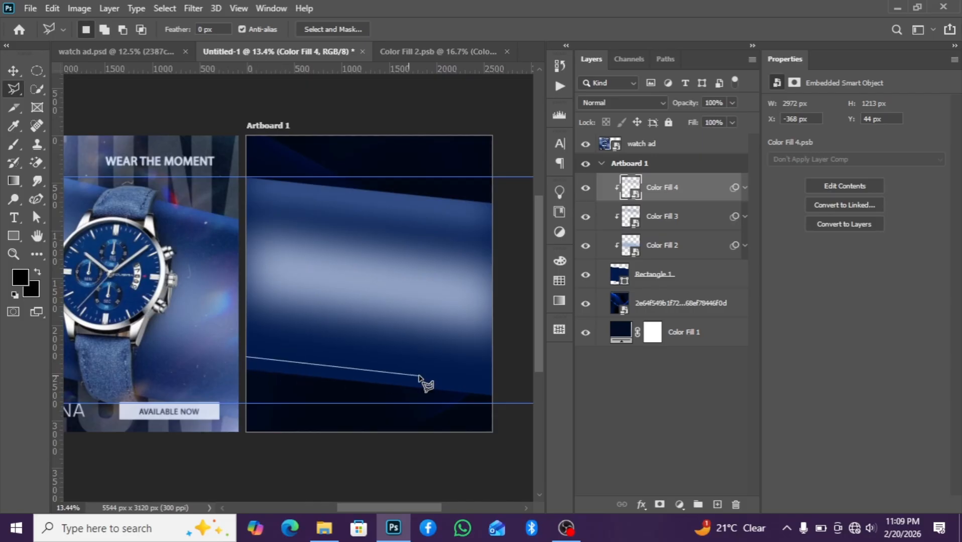
click(490, 384)
click(490, 394)
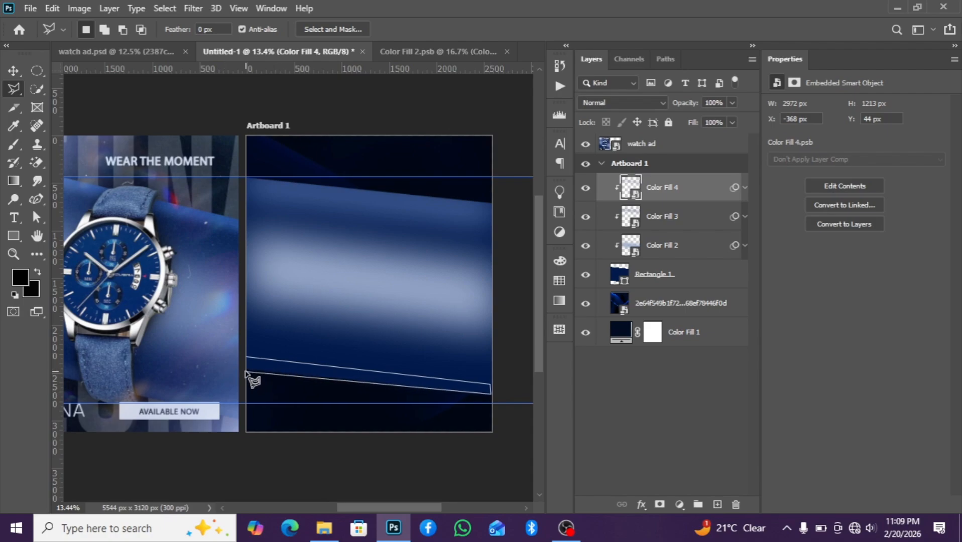
click(246, 358)
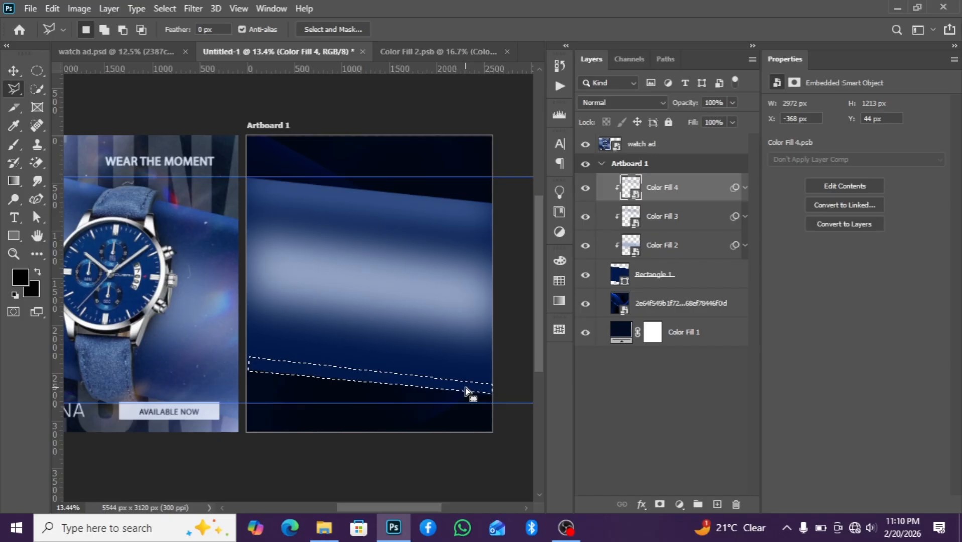
key(ctrl+d)
Select a thin slanted strip near the artboard's lower edge and fill it with a #182e58 Solid Color layer
click(247, 362)
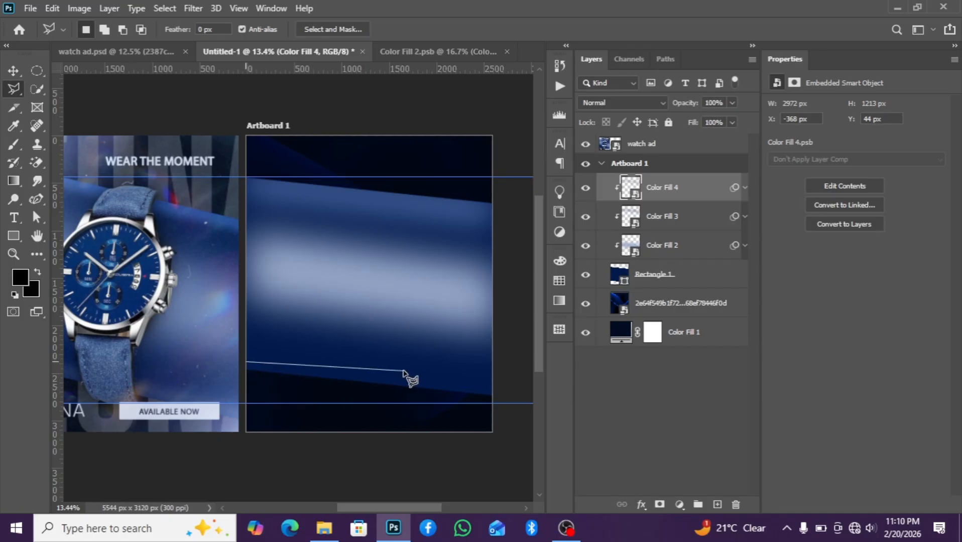
click(491, 387)
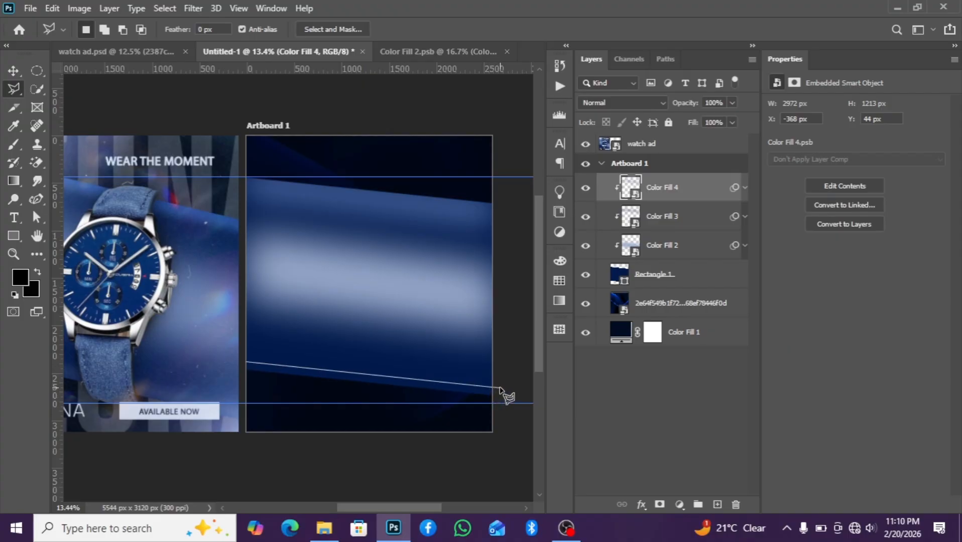
click(501, 402)
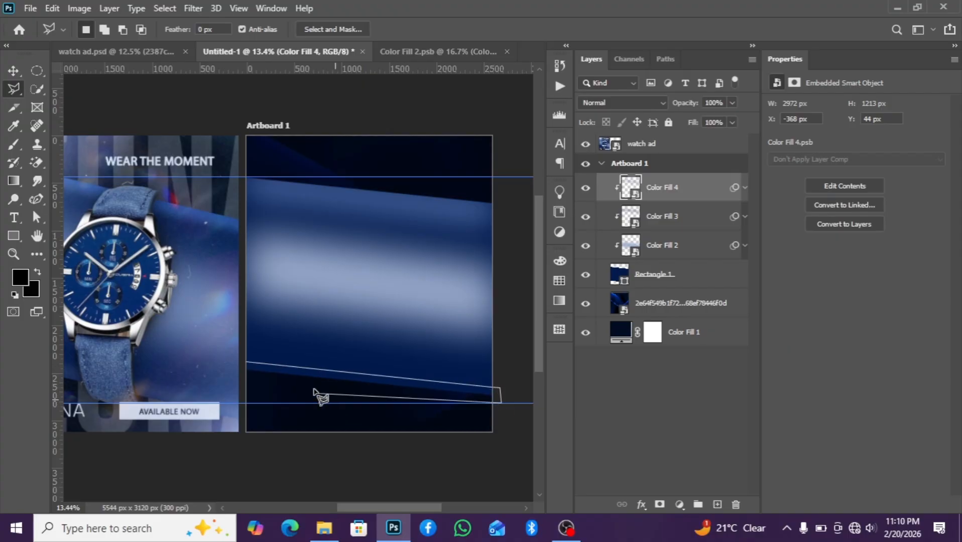
click(241, 362)
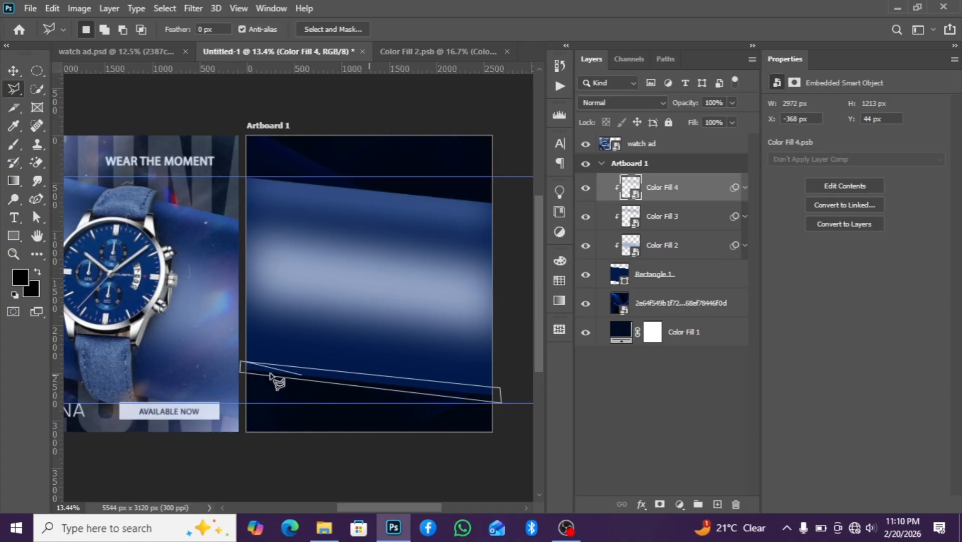
click(246, 367)
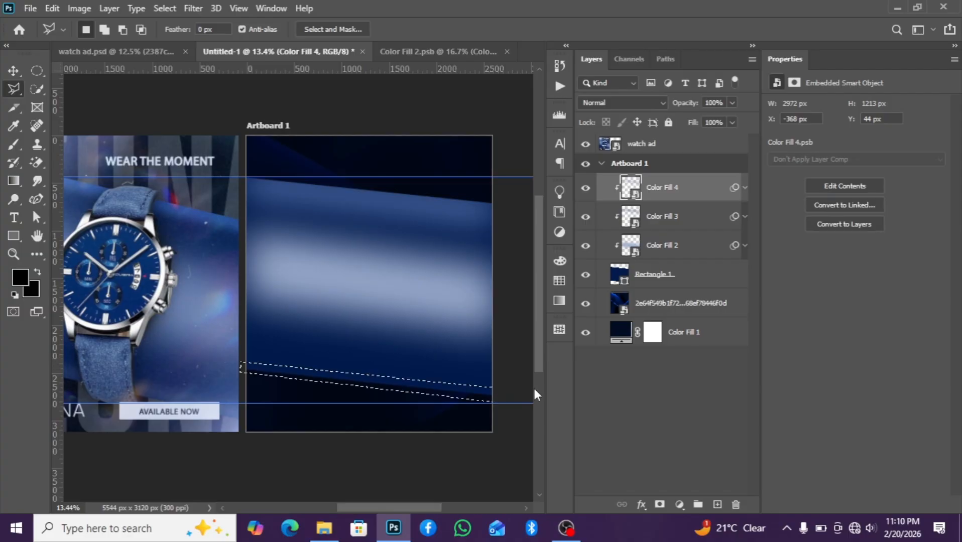
click(680, 505)
click(693, 255)
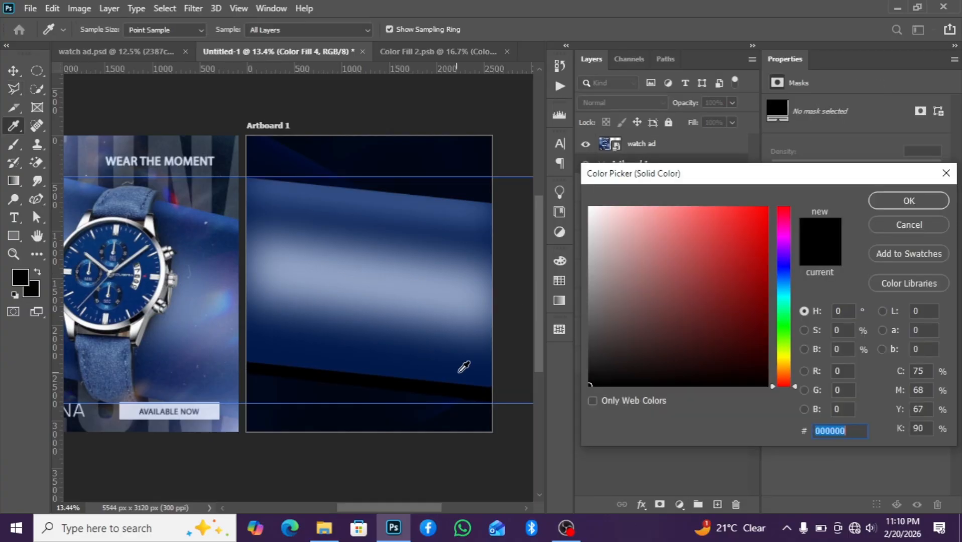
click(459, 234)
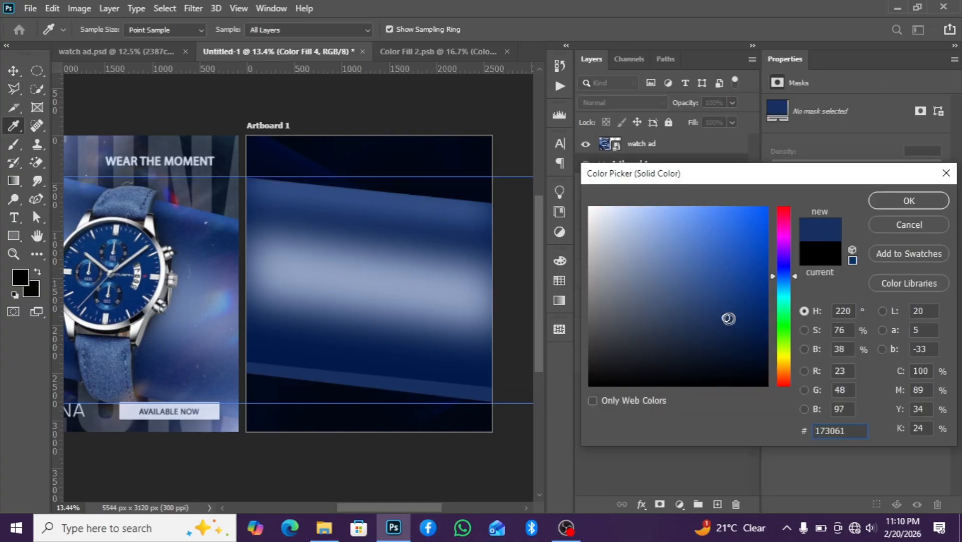
click(719, 325)
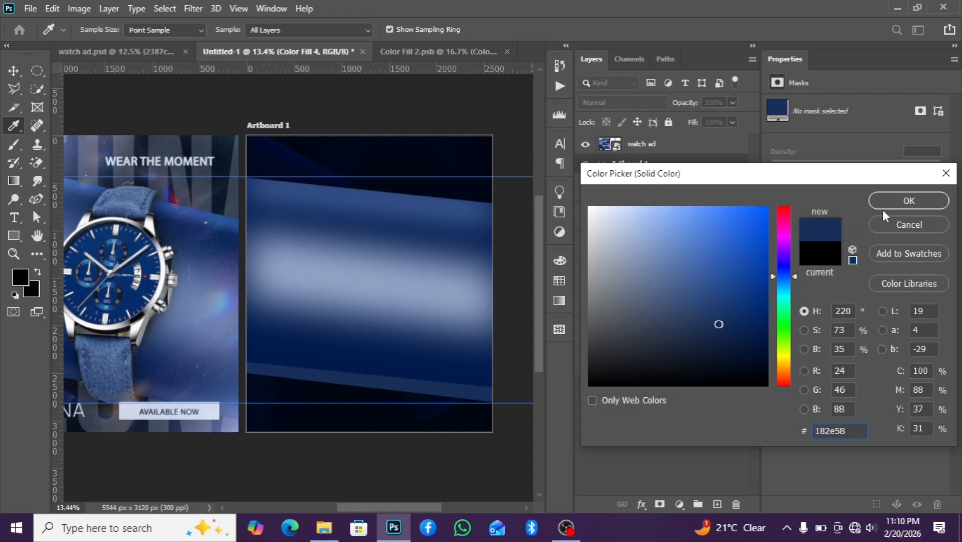
click(910, 200)
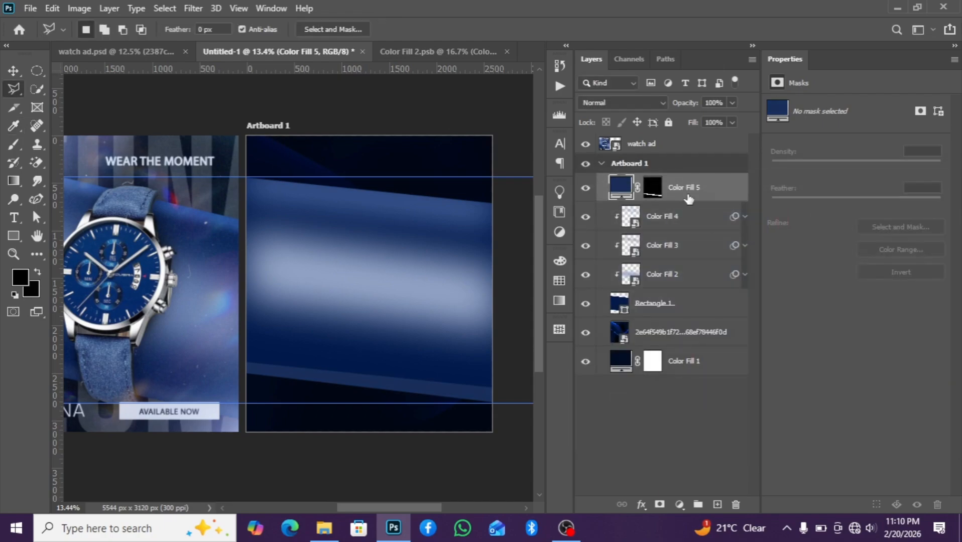
Convert the Color Fill 5 layer to a smart object and apply a Gaussian Blur with a 153.2 pixel radius
right_click(687, 196)
click(750, 196)
click(193, 8)
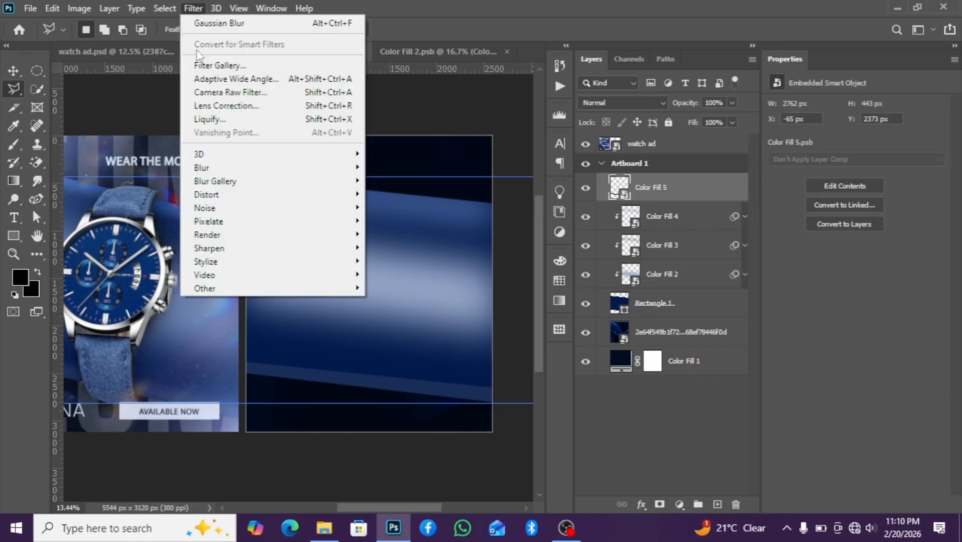
mouse_move(226, 167)
click(405, 221)
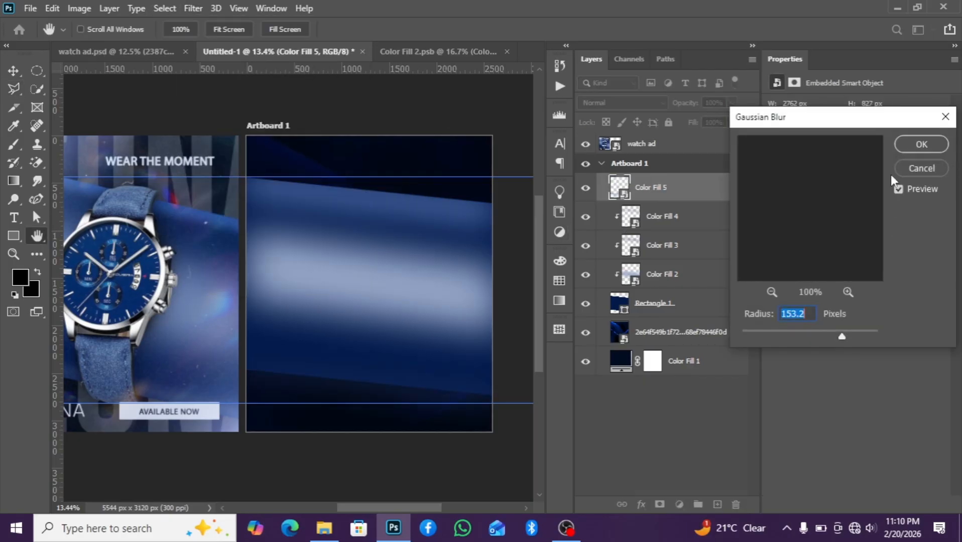
click(912, 145)
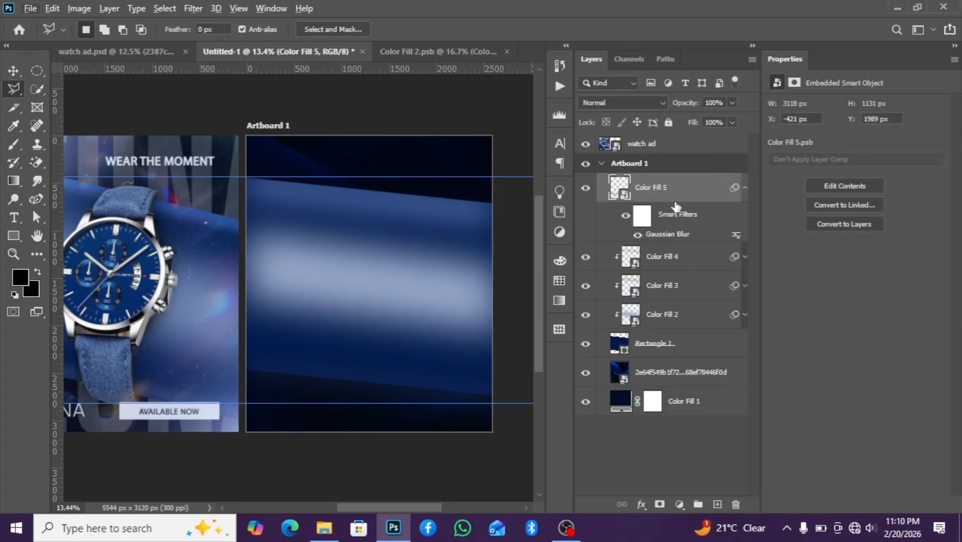
click(743, 189)
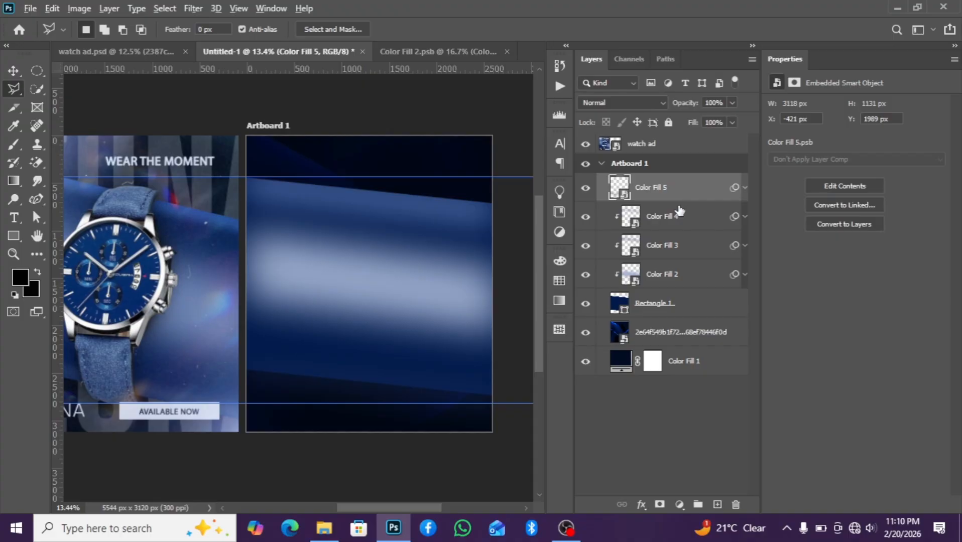
Clip the Color Fill 5 layer to the layers beneath it
alt+click(678, 202)
scroll(322, 369, down, 2)
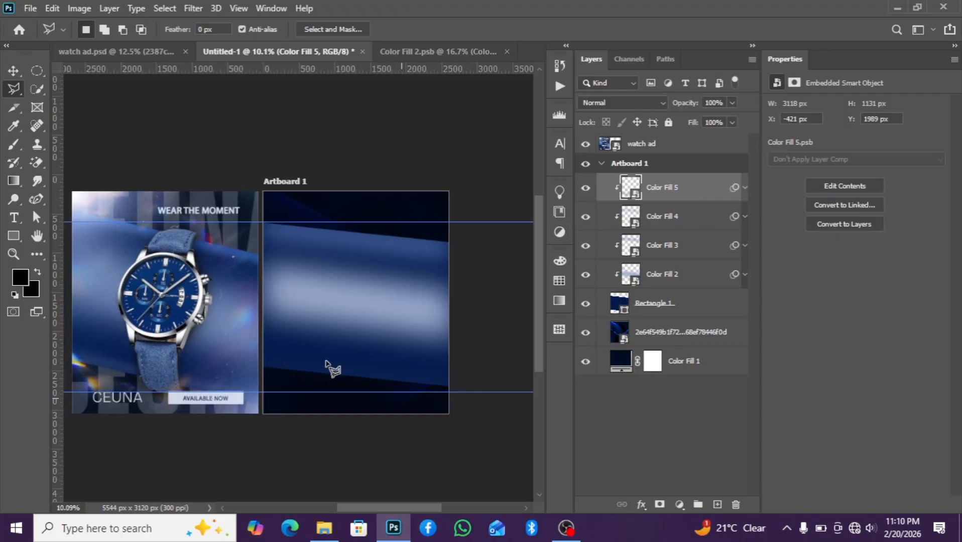
scroll(382, 377, up, 1)
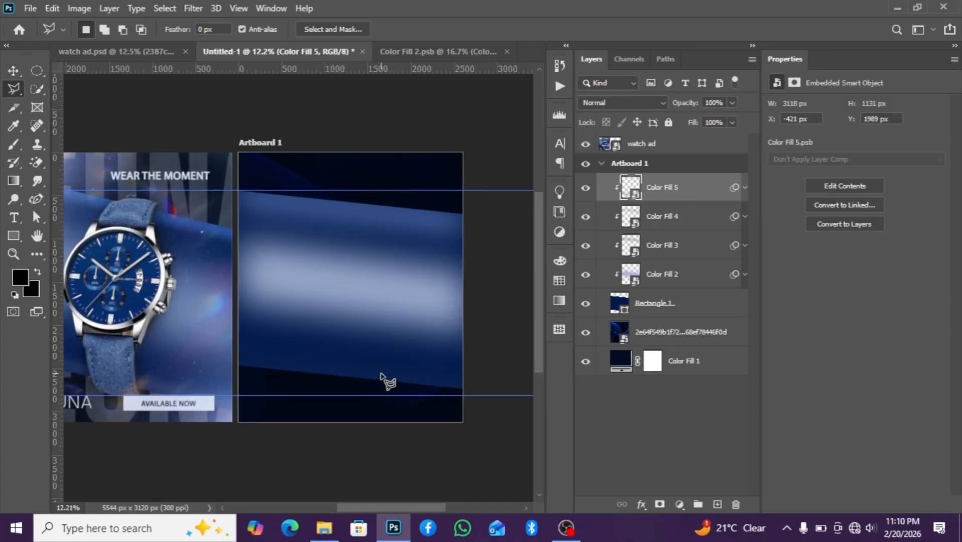
scroll(382, 377, up, 1)
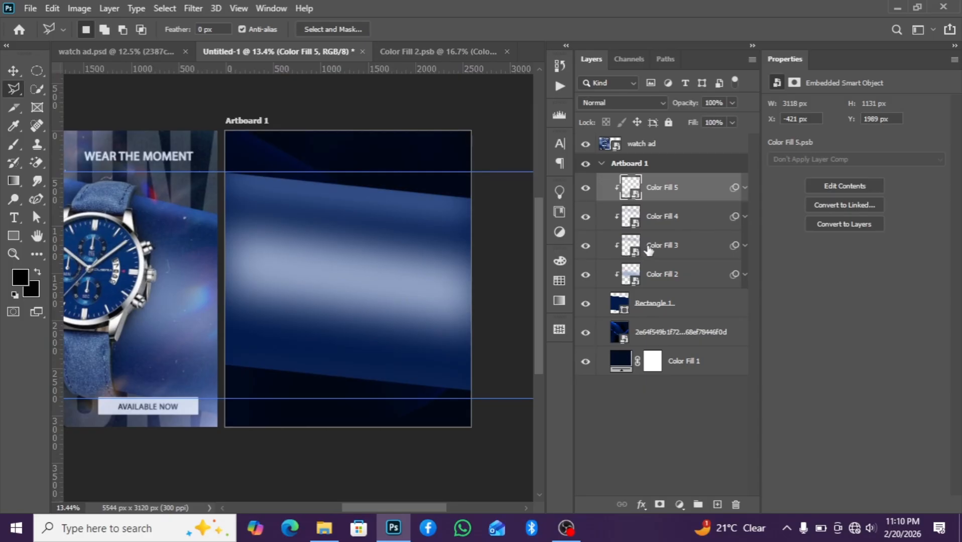
Lower the Color Fill 2 layer's opacity to 70%
click(651, 280)
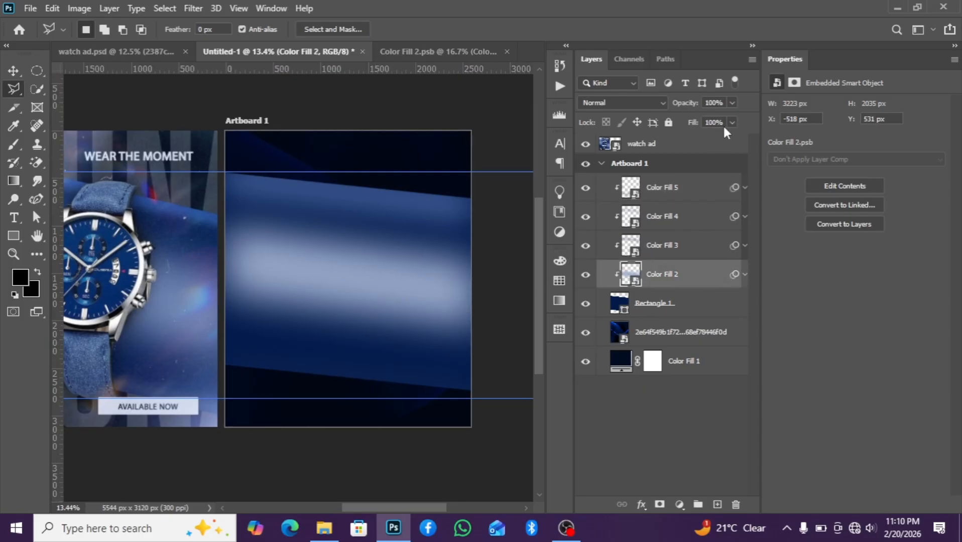
click(733, 102)
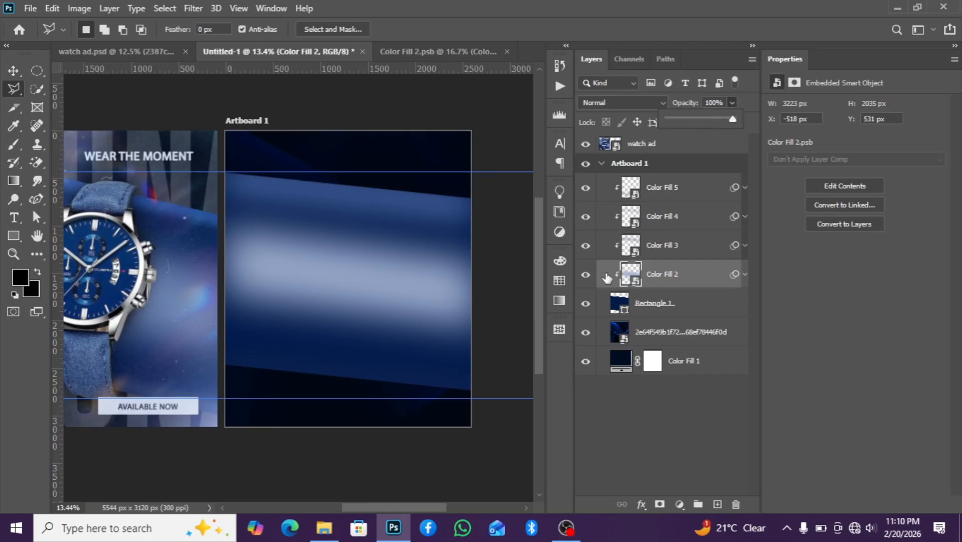
click(586, 276)
click(586, 275)
click(586, 275)
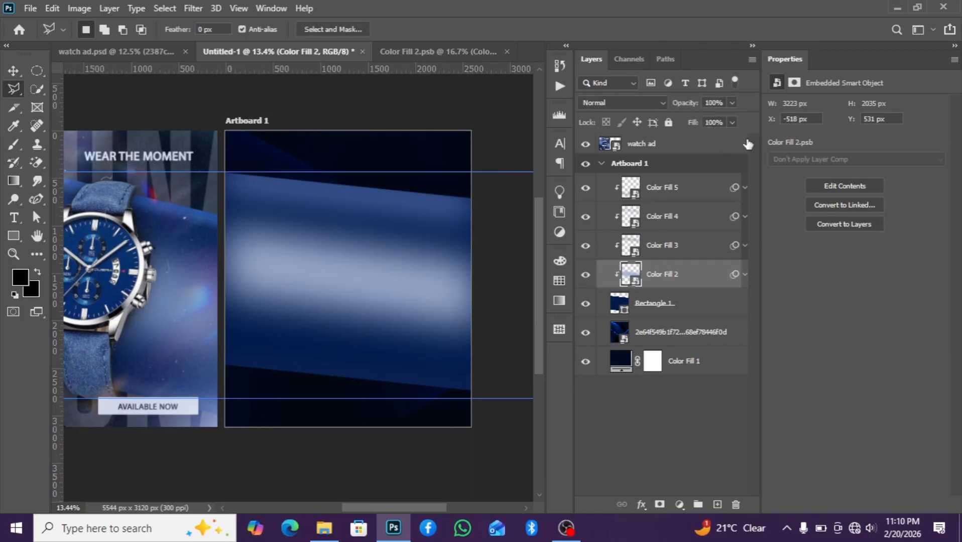
click(733, 103)
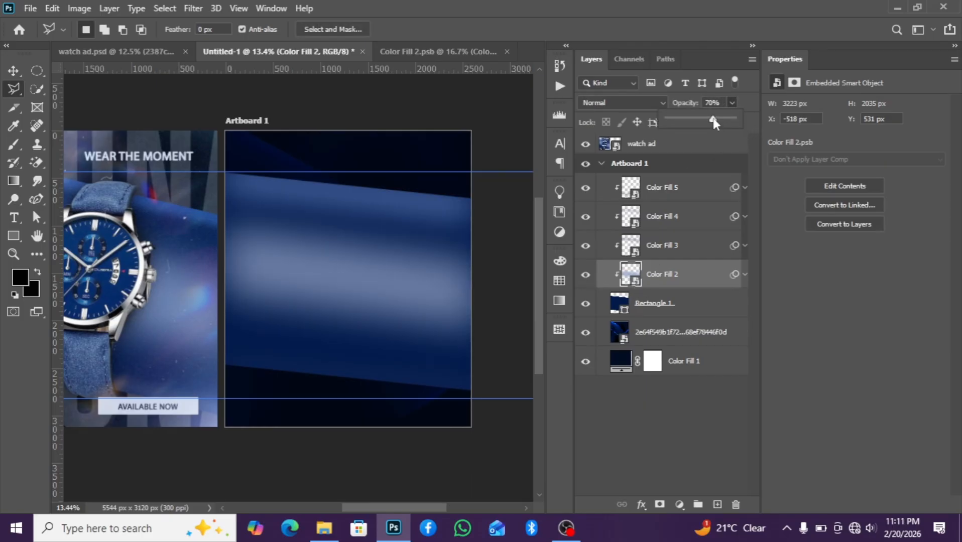
scroll(281, 369, down, 2)
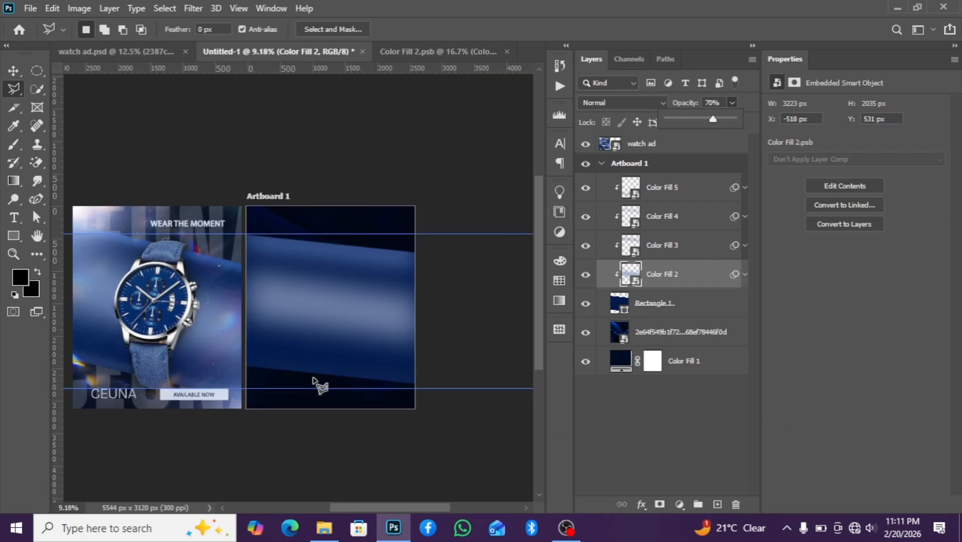
scroll(336, 389, up, 1)
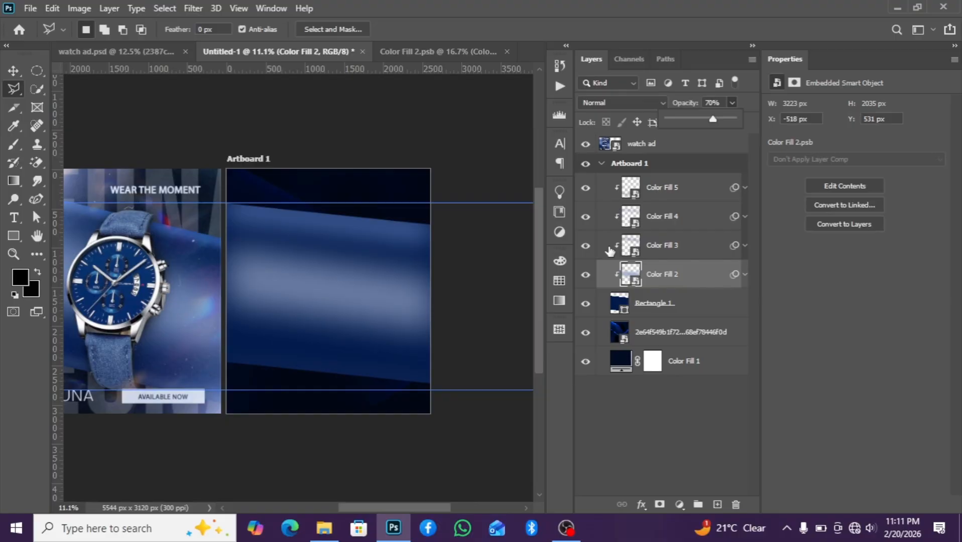
scroll(489, 274, up, 2)
Open the Color Fill 4 smart object, recolor its fill to #94aad5, save it and return to the main document
click(670, 188)
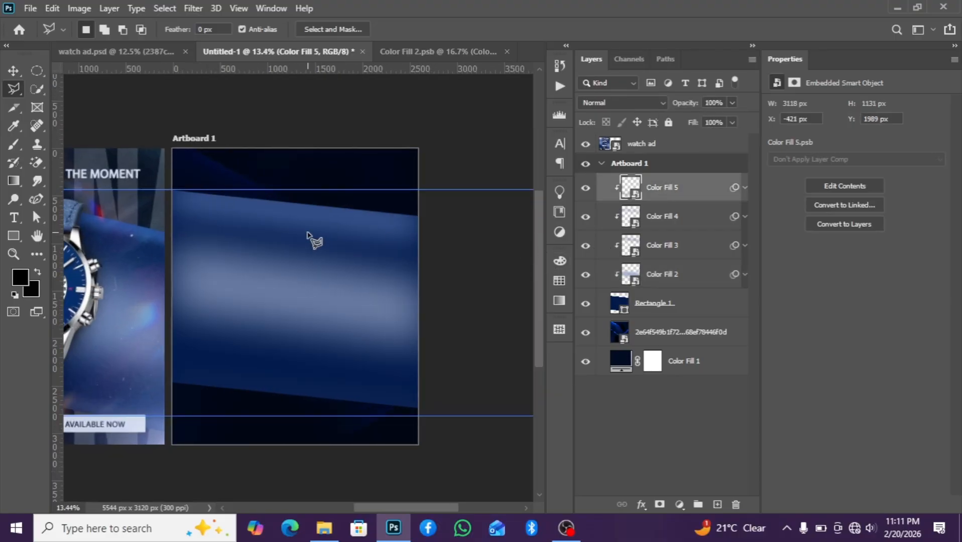
scroll(307, 238, up, 1)
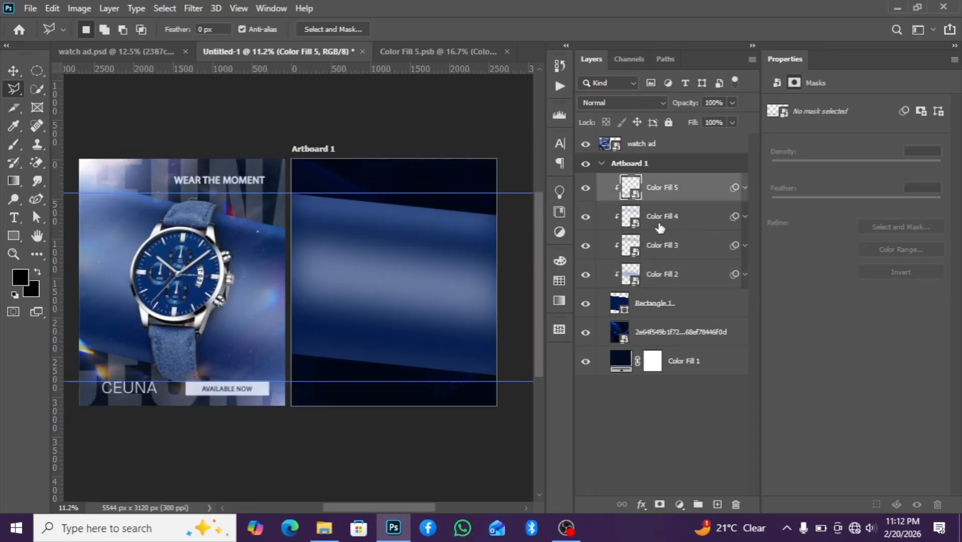
click(665, 254)
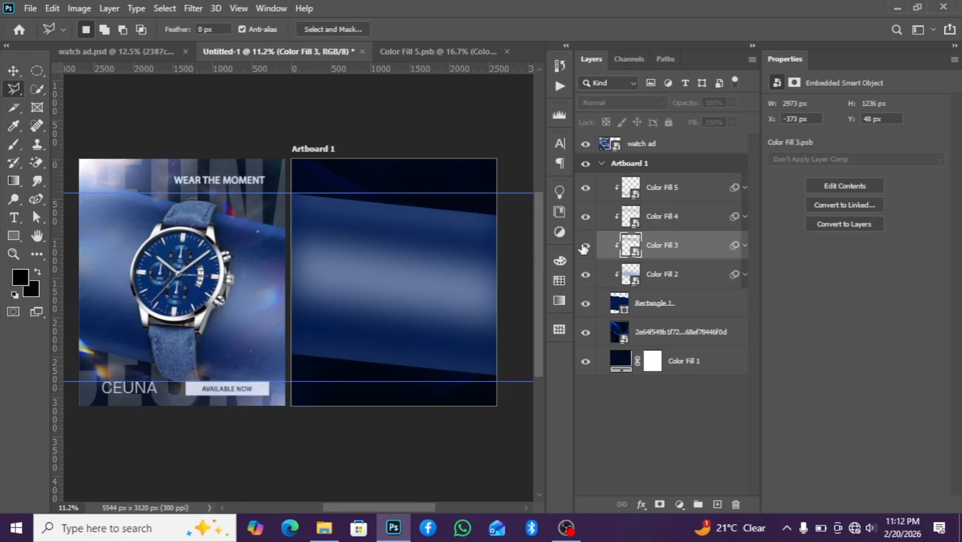
click(665, 226)
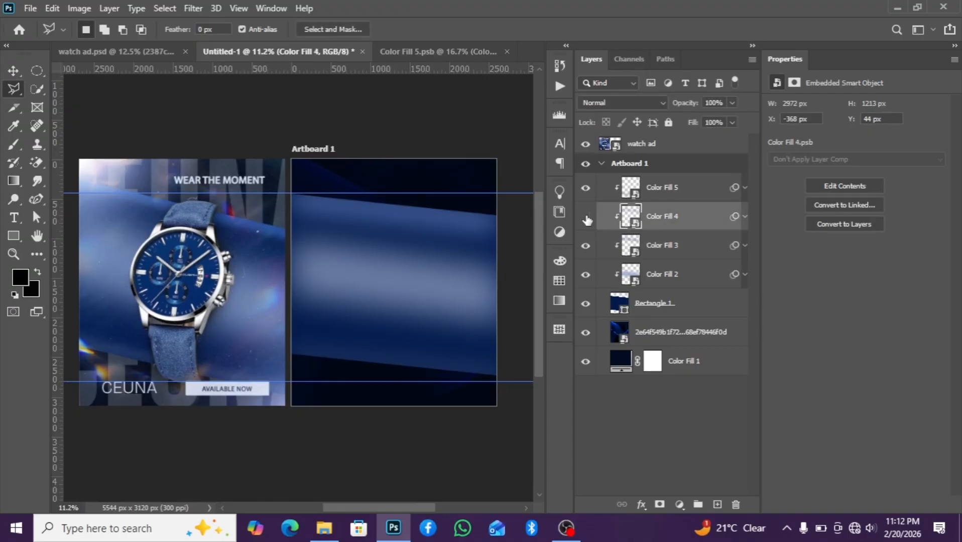
double_click(631, 216)
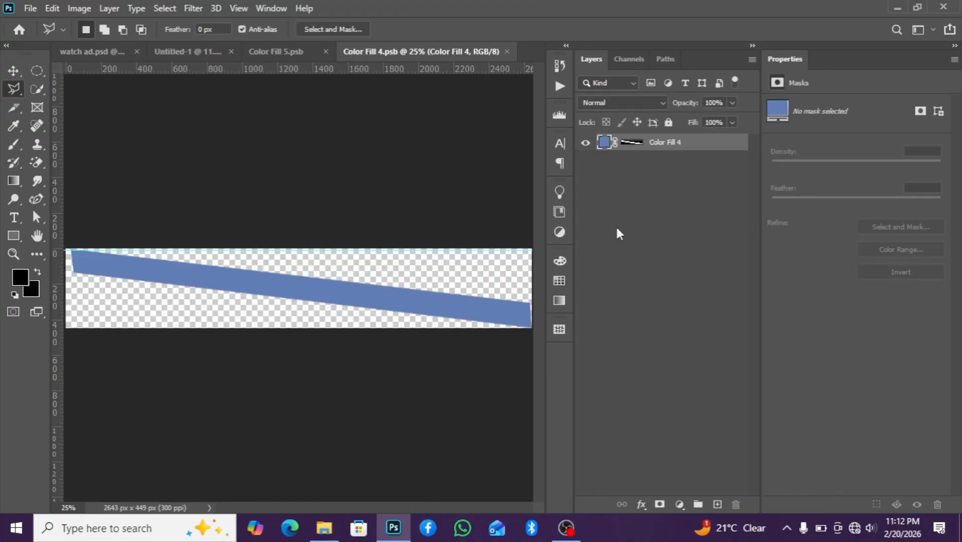
double_click(603, 143)
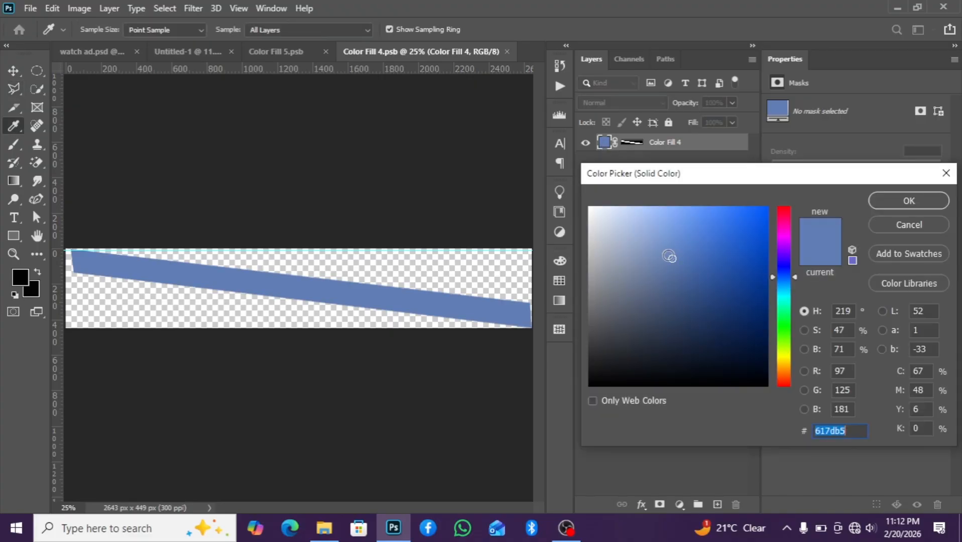
drag(674, 259, 643, 236)
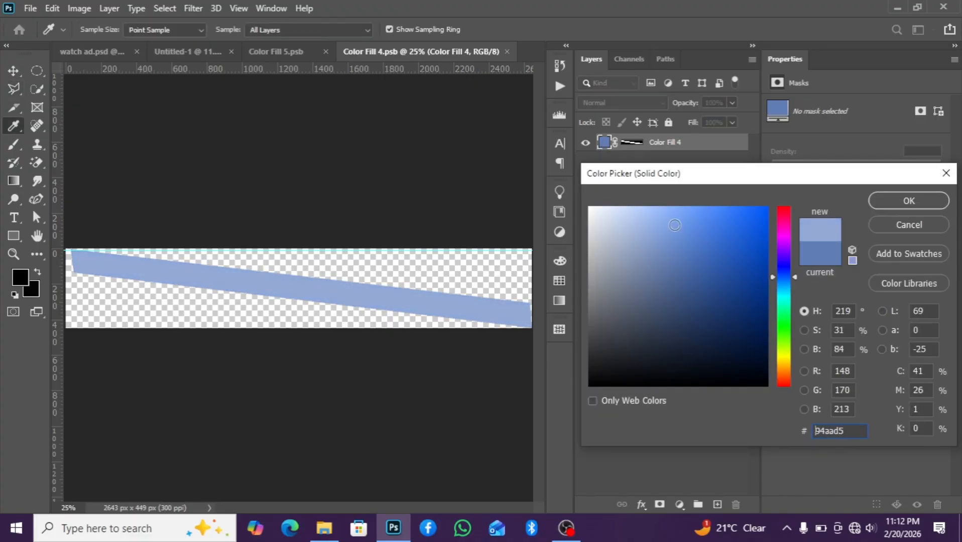
click(890, 202)
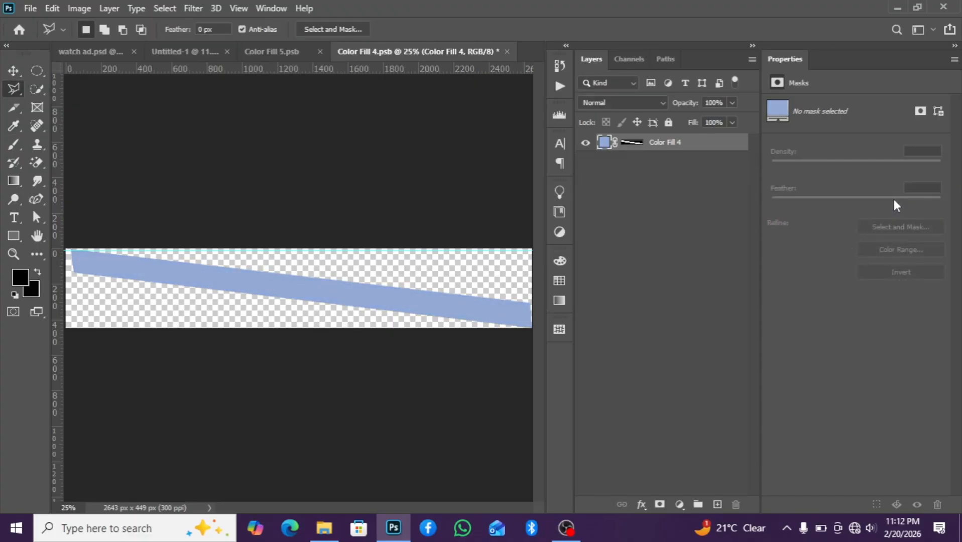
key(ctrl+s)
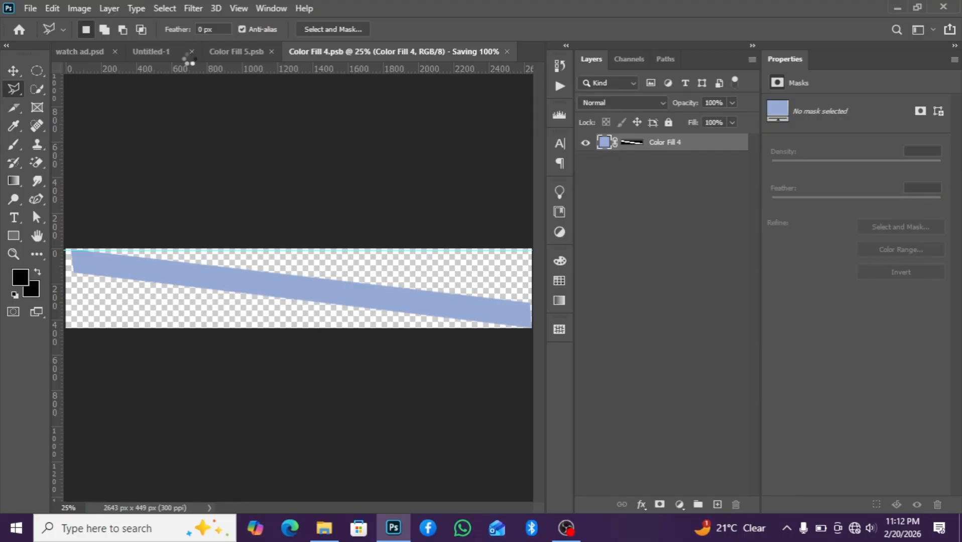
click(167, 51)
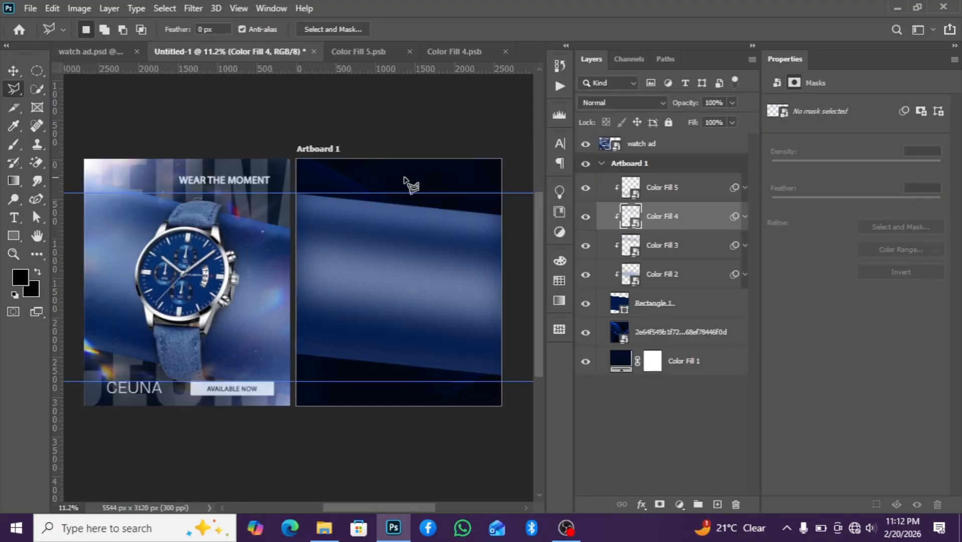
scroll(423, 223, down, 2)
scroll(456, 276, up, 2)
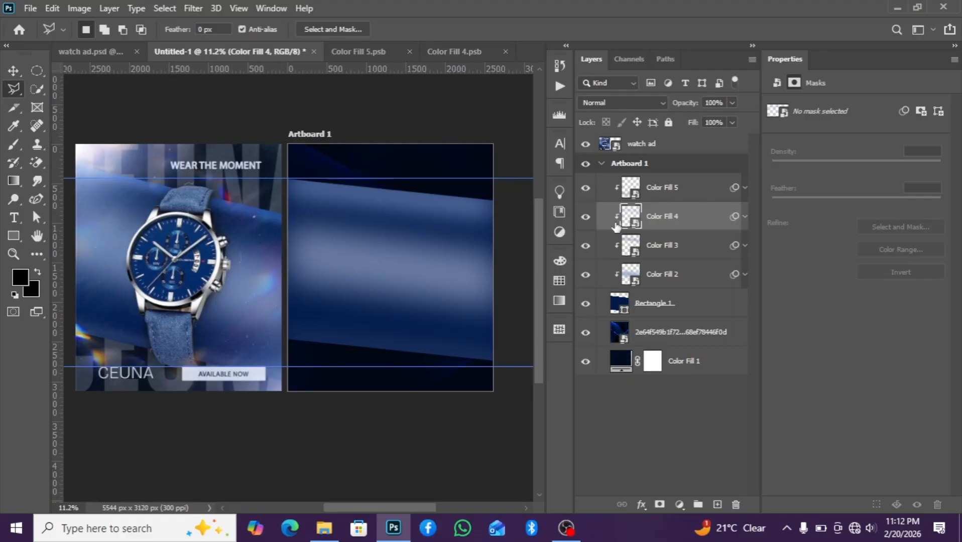
click(586, 216)
click(586, 216)
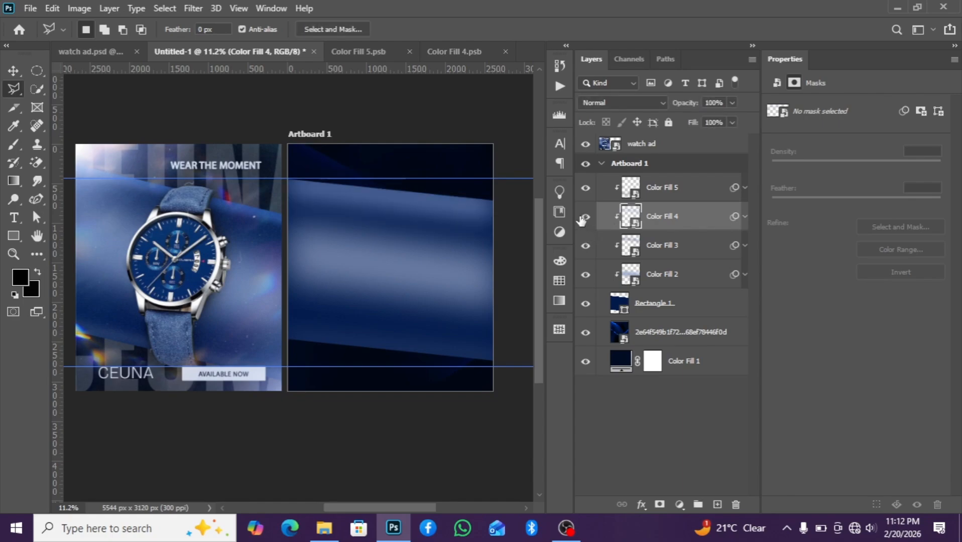
key(ctrl+t)
click(494, 217)
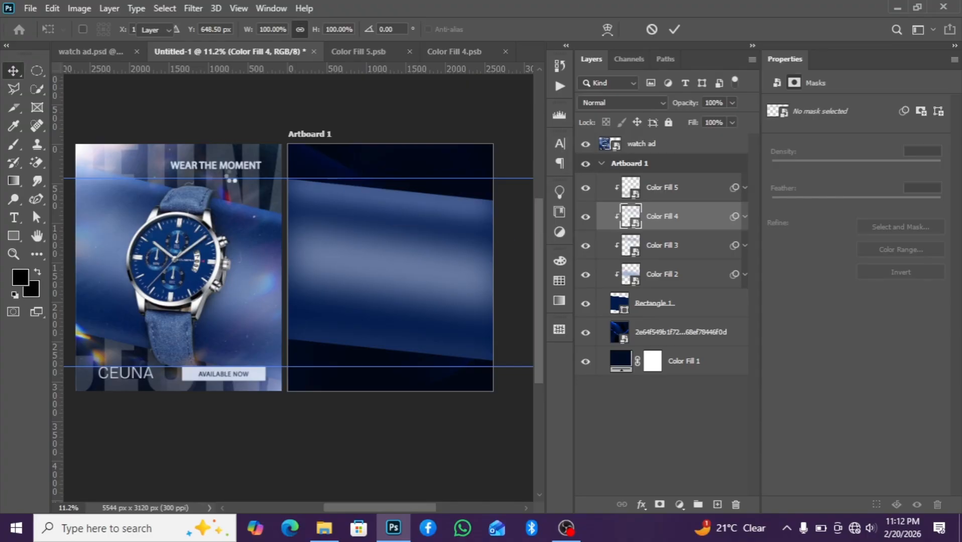
key(Return)
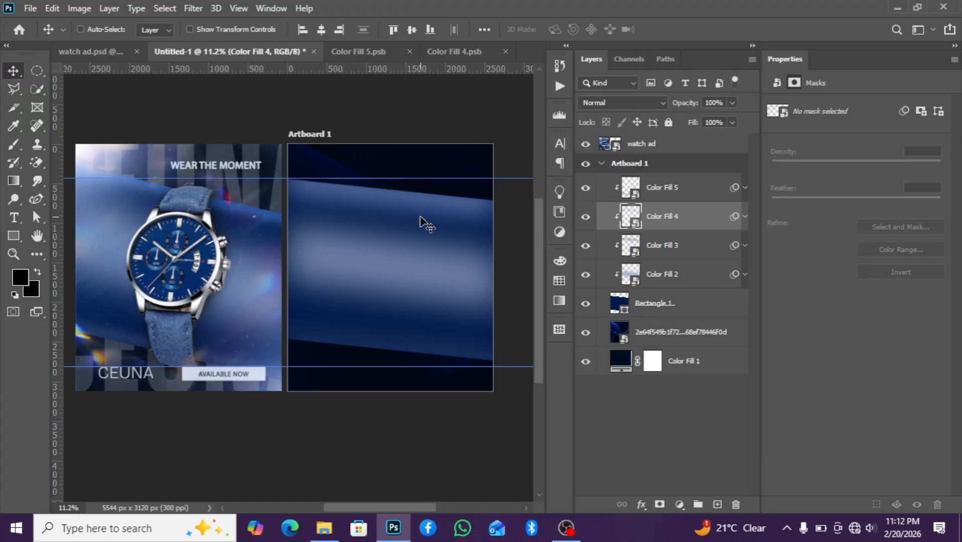
Free-transform the Color Fill 4 band, stretching its right edge slightly outward
key(ctrl+t)
click(470, 218)
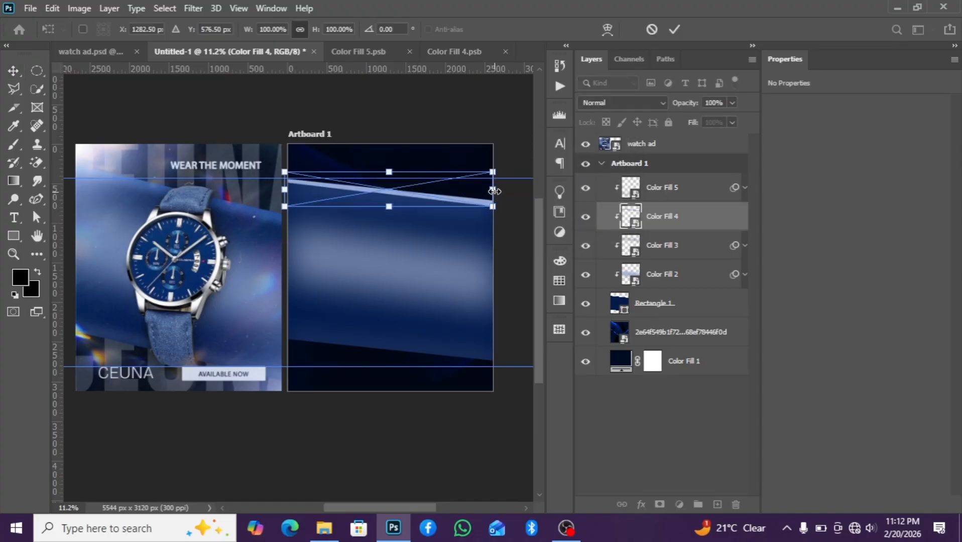
drag(493, 191, 499, 189)
key(Return)
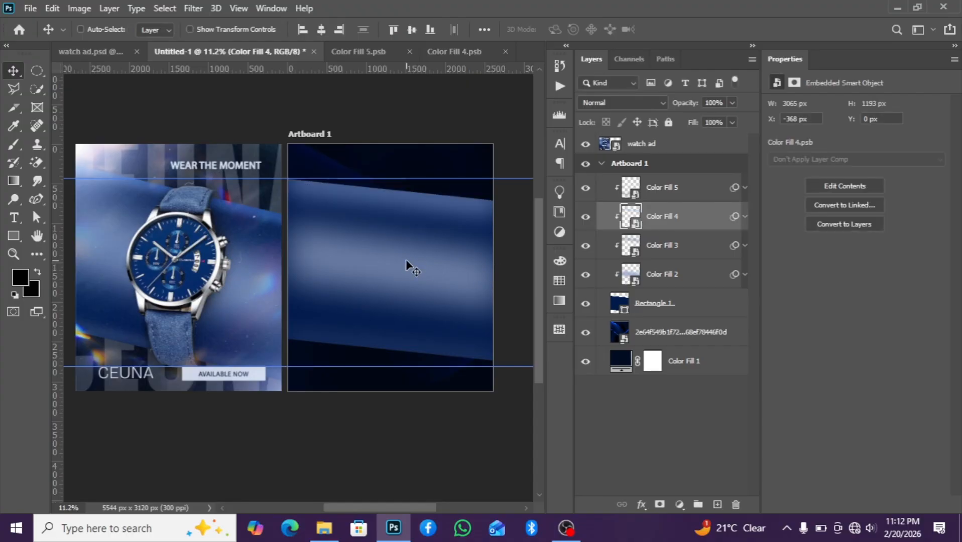
Nudge the Color Fill 4 band and widen it to 109.05% by extending its left edge
scroll(412, 264, down, 1)
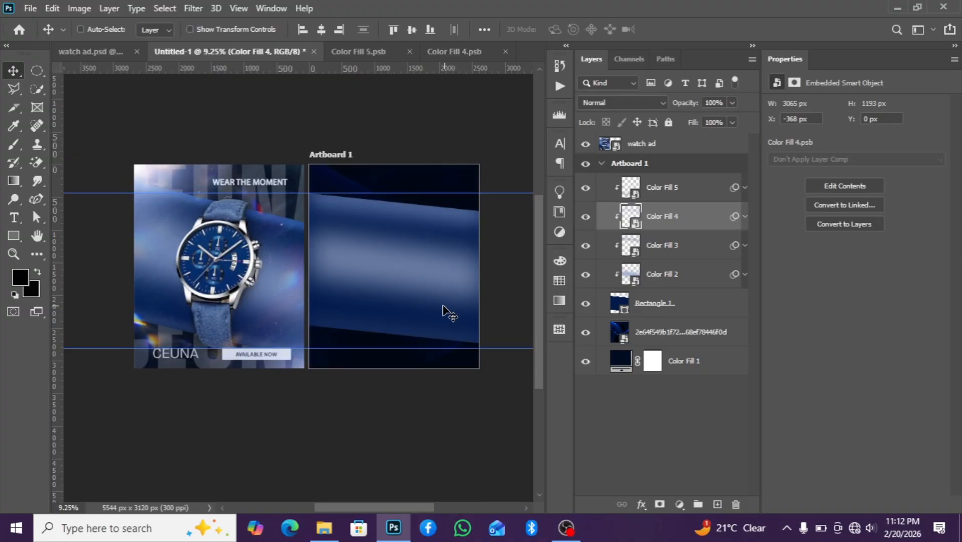
scroll(444, 313, up, 1)
drag(363, 235, 365, 236)
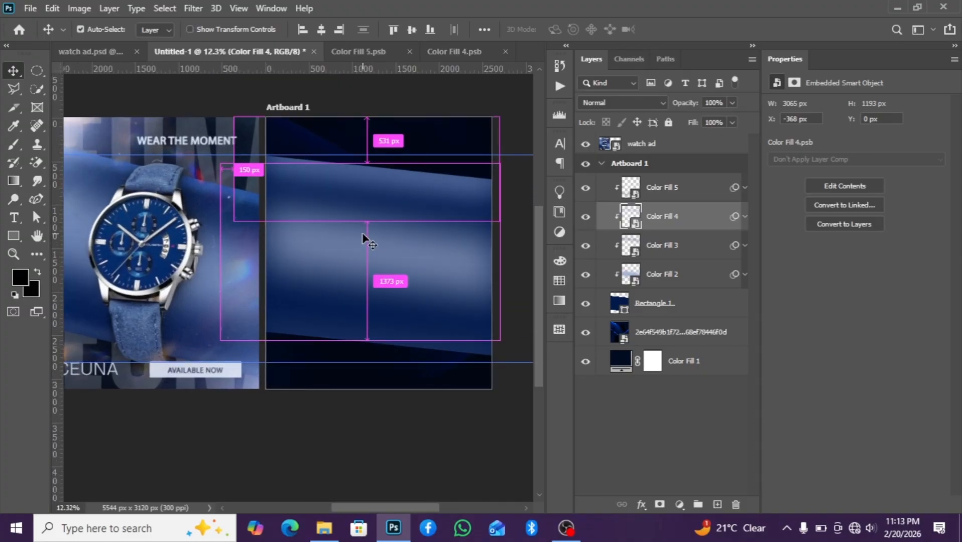
click(493, 218)
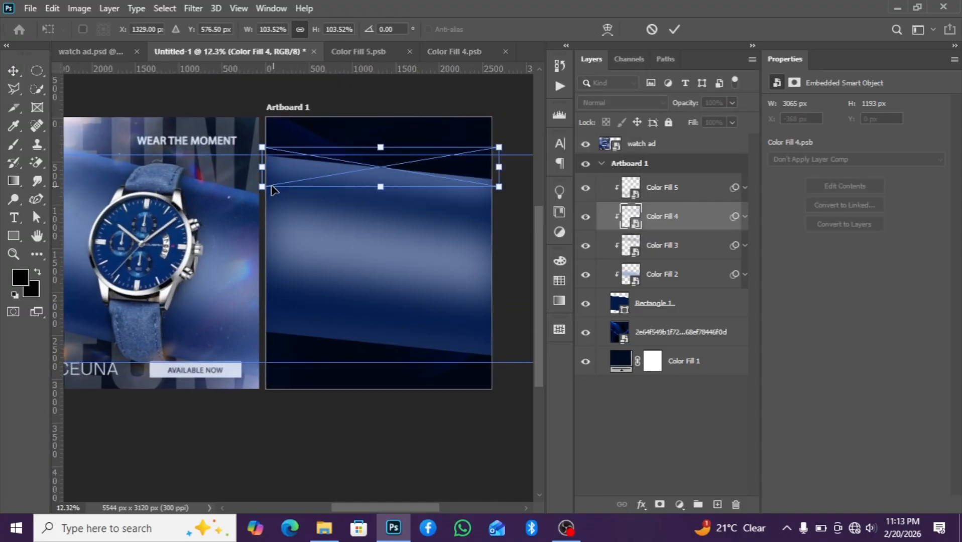
drag(262, 167, 249, 167)
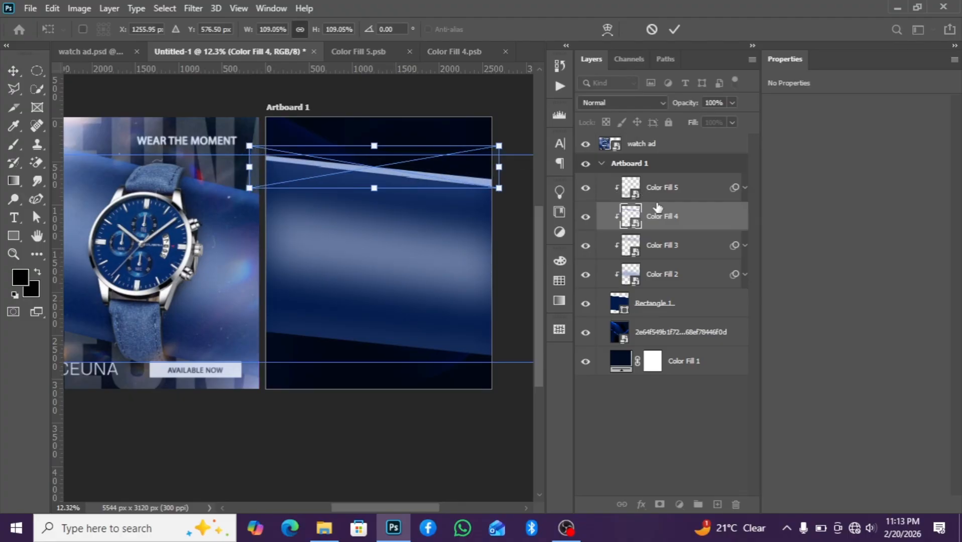
key(Return)
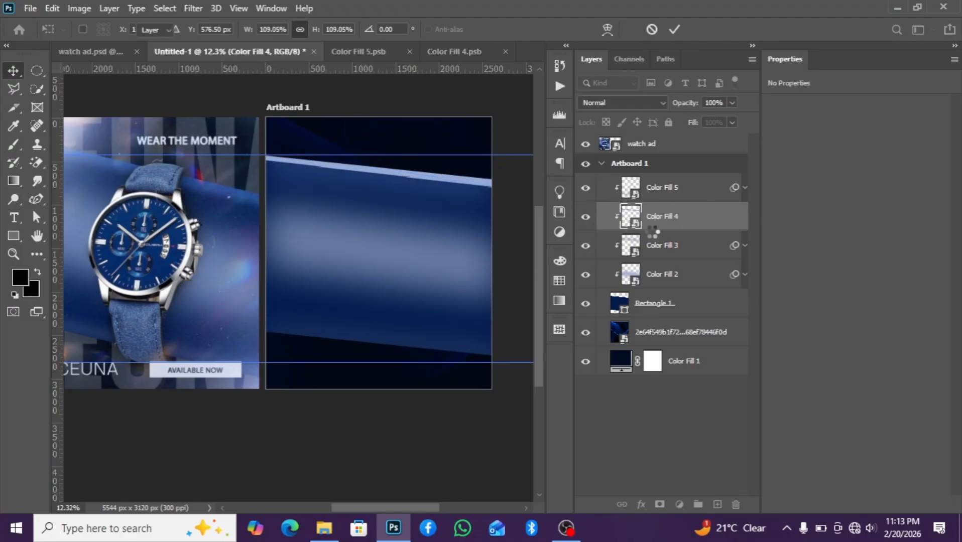
Free-transform the Color Fill 2 band, widening it to about 106% by extending its left edge
scroll(502, 226, down, 1)
click(662, 246)
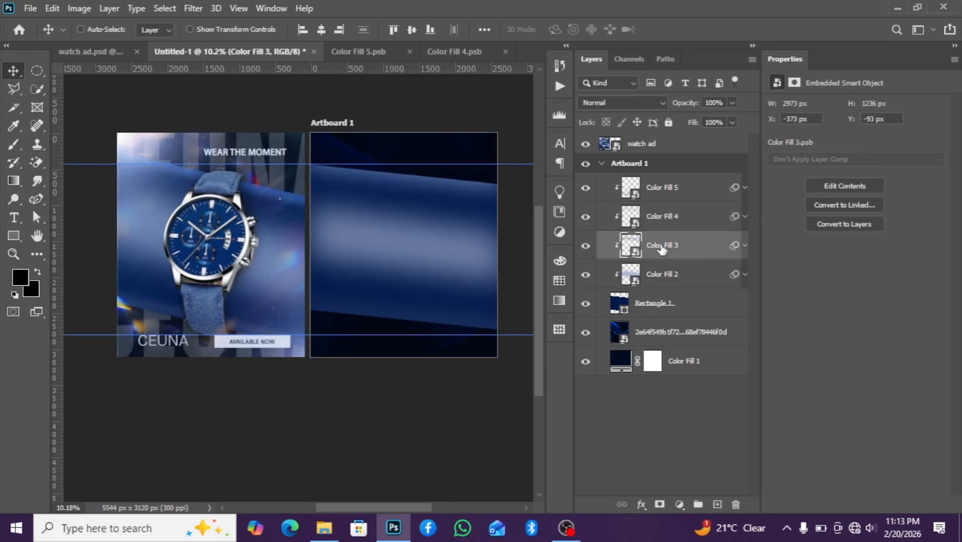
scroll(471, 221, down, 1)
scroll(441, 236, up, 1)
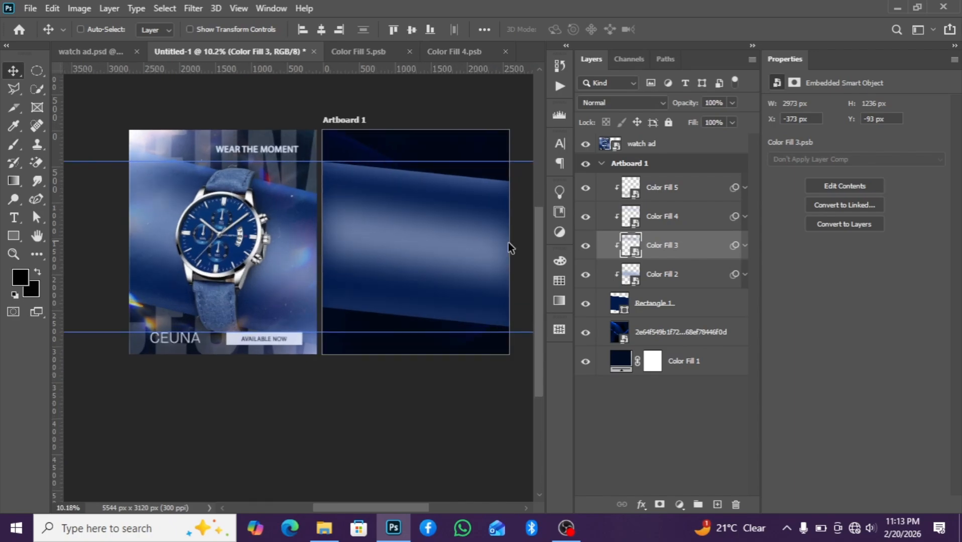
click(660, 276)
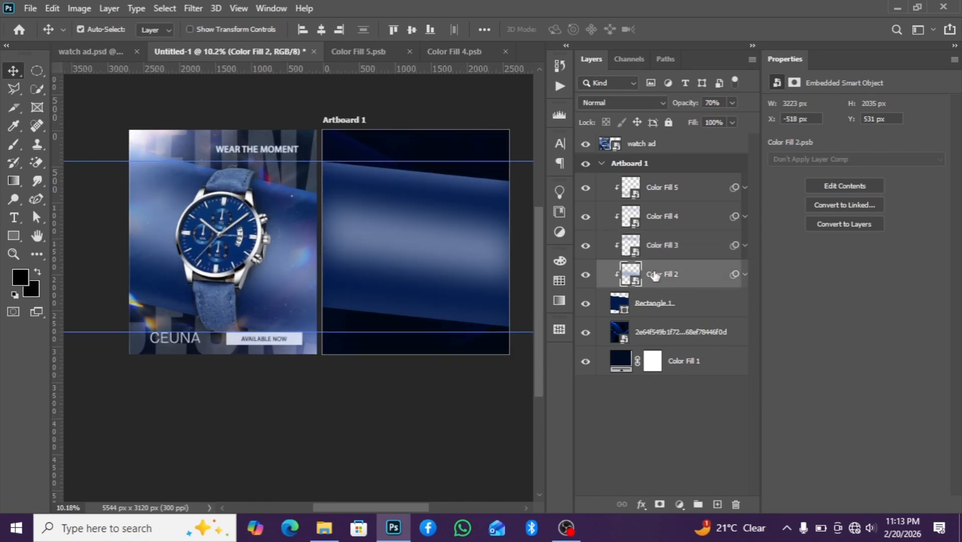
key(ctrl+t)
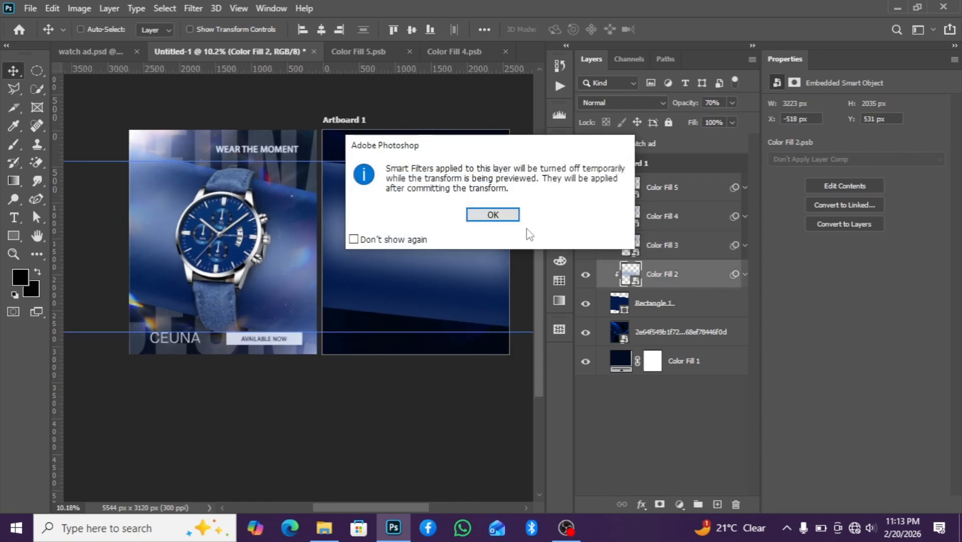
click(493, 215)
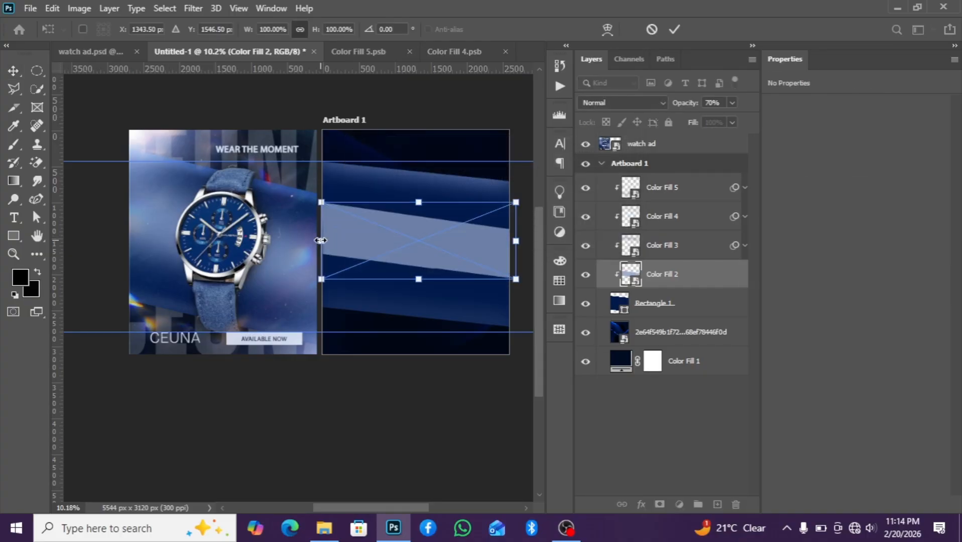
drag(320, 241, 309, 240)
key(Return)
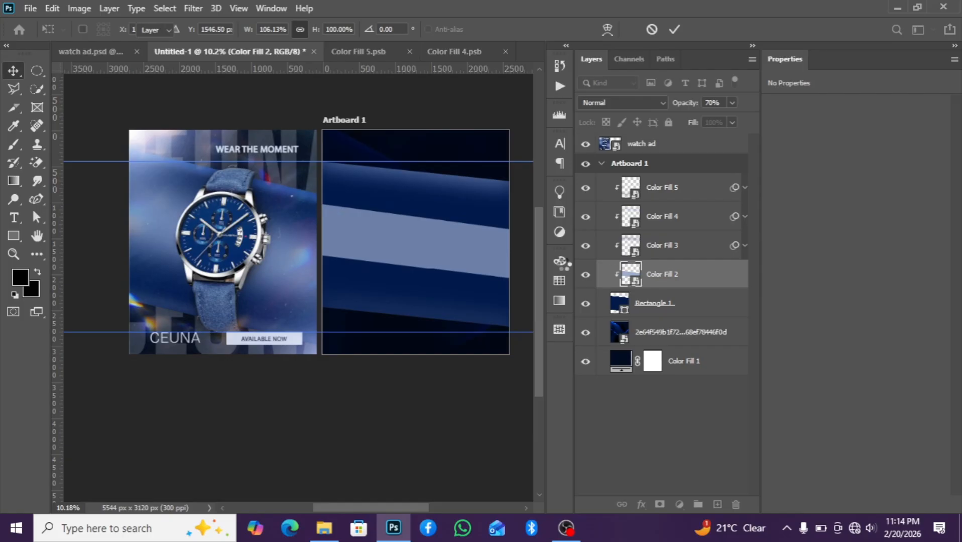
Place the blue watch photo from the watch add design resources folder onto Artboard 1
scroll(467, 255, down, 2)
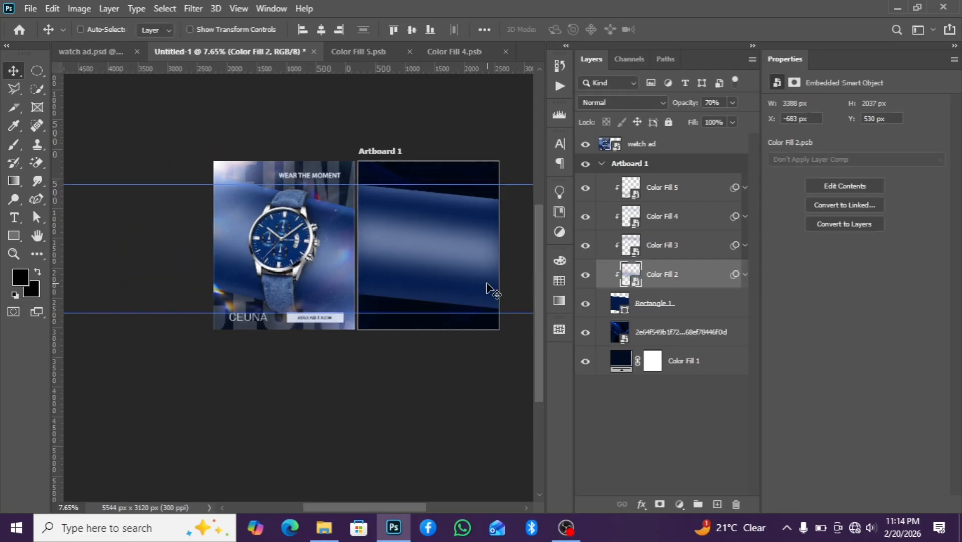
scroll(487, 289, up, 1)
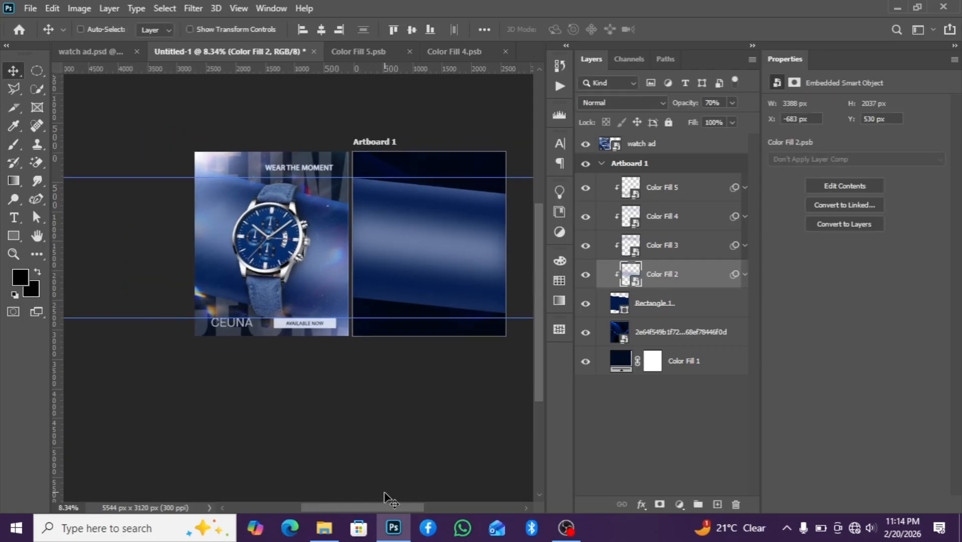
drag(394, 508, 414, 508)
scroll(384, 292, up, 2)
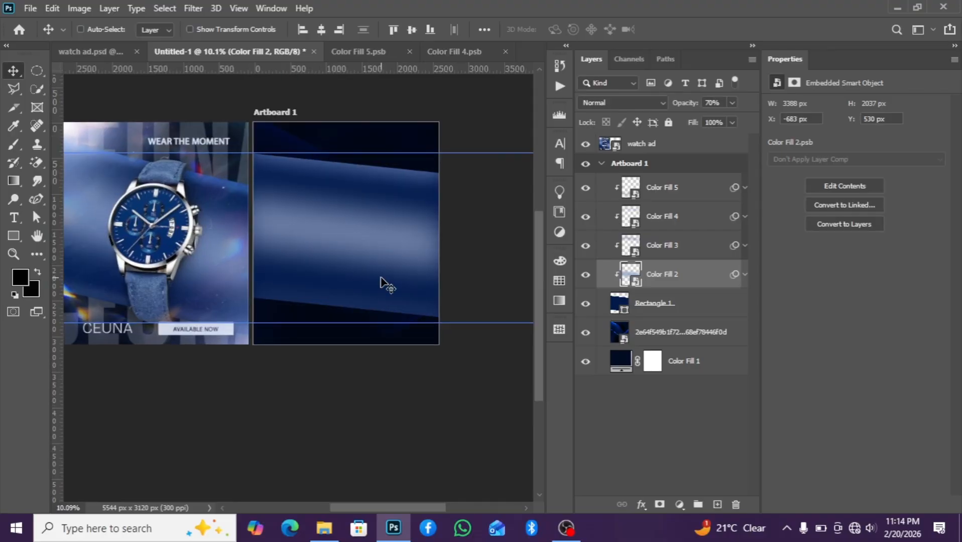
scroll(387, 282, down, 2)
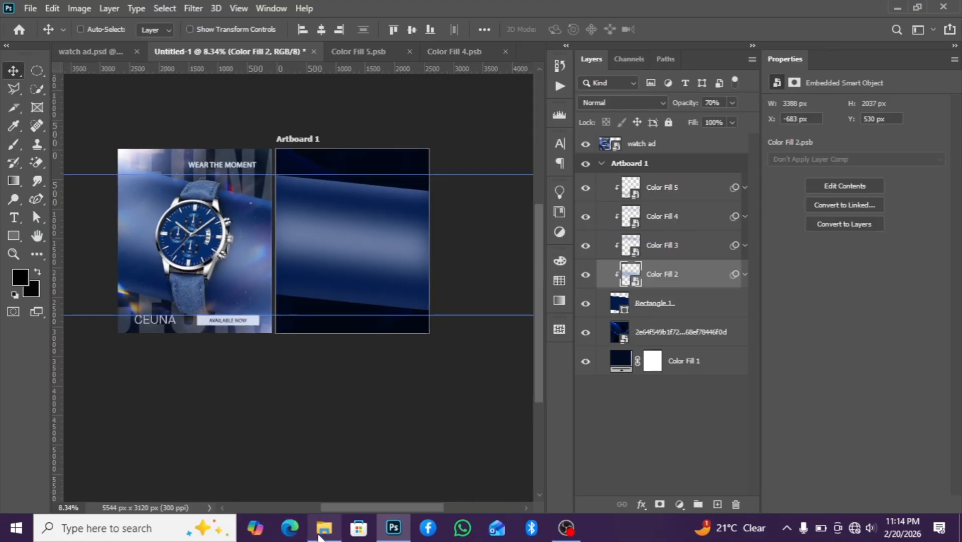
mouse_move(322, 535)
click(345, 491)
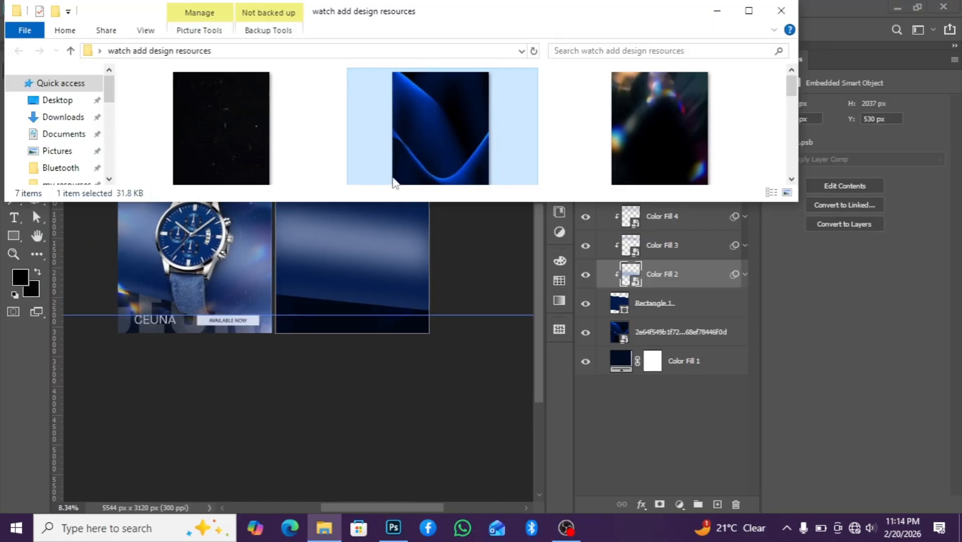
scroll(395, 182, down, 5)
scroll(251, 128, up, 2)
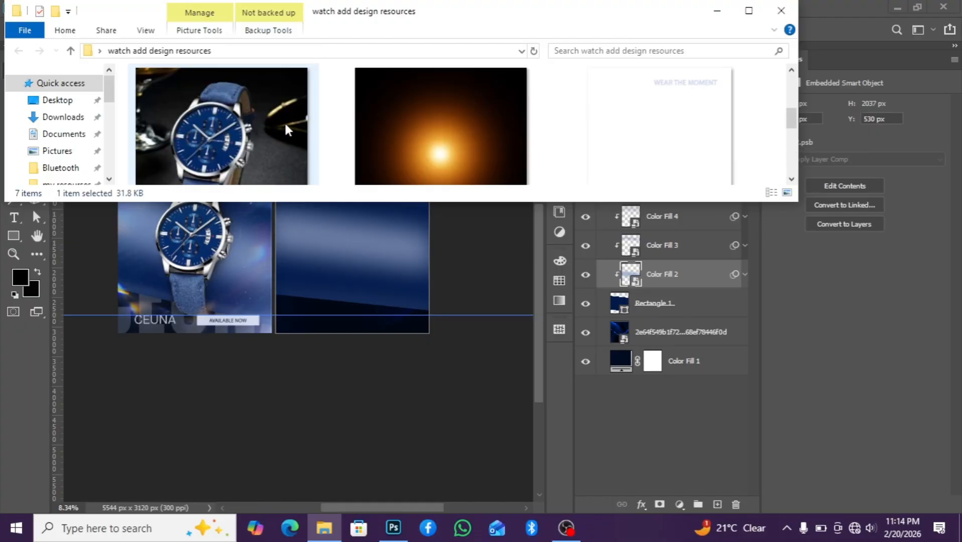
drag(288, 130, 352, 266)
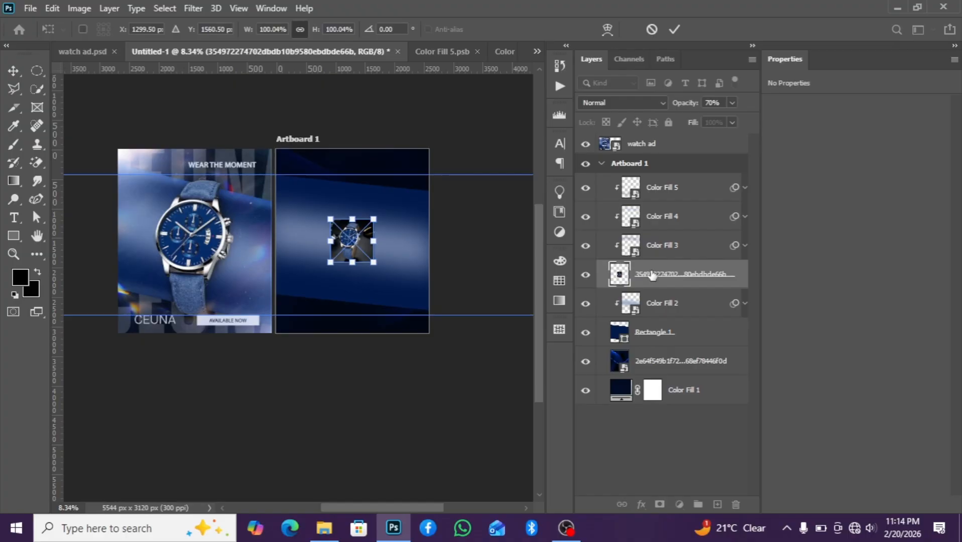
Move the watch photo layer to the top of Artboard 1 and re-clip Color Fill 3, 4 and 5 as clipping masks
drag(659, 276, 659, 179)
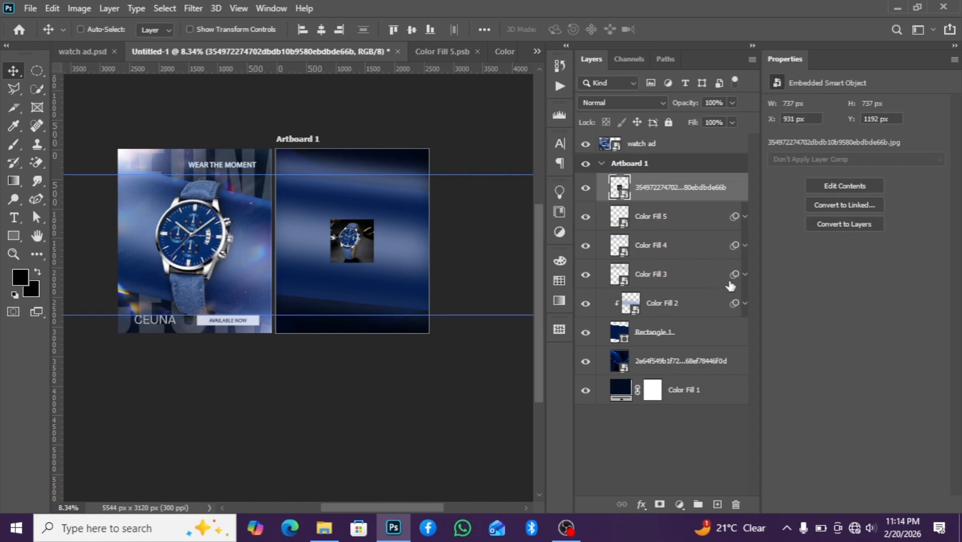
click(689, 274)
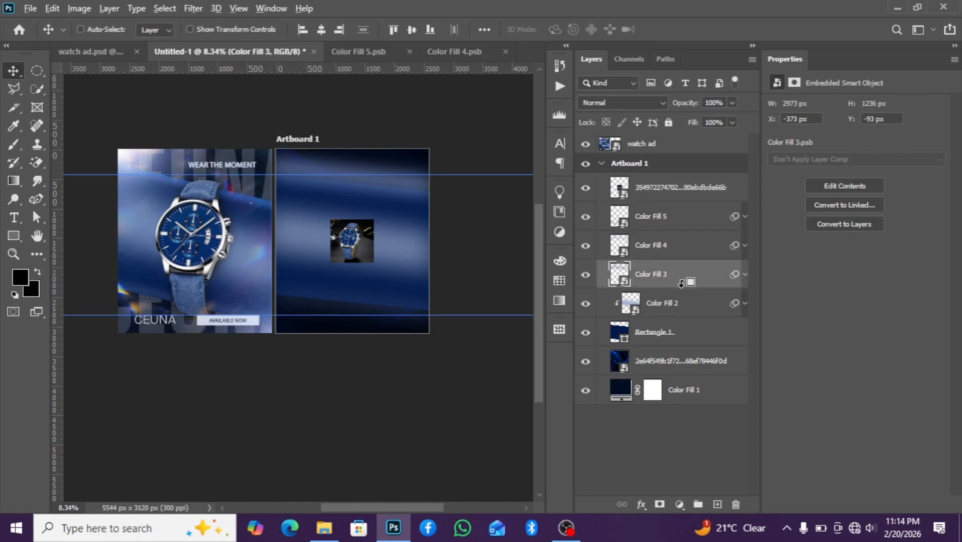
click(678, 251)
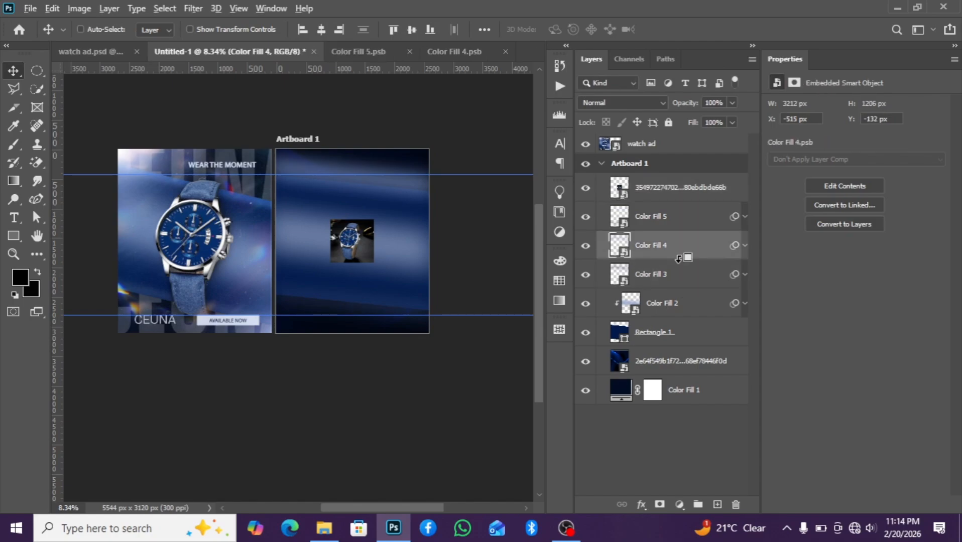
click(683, 292)
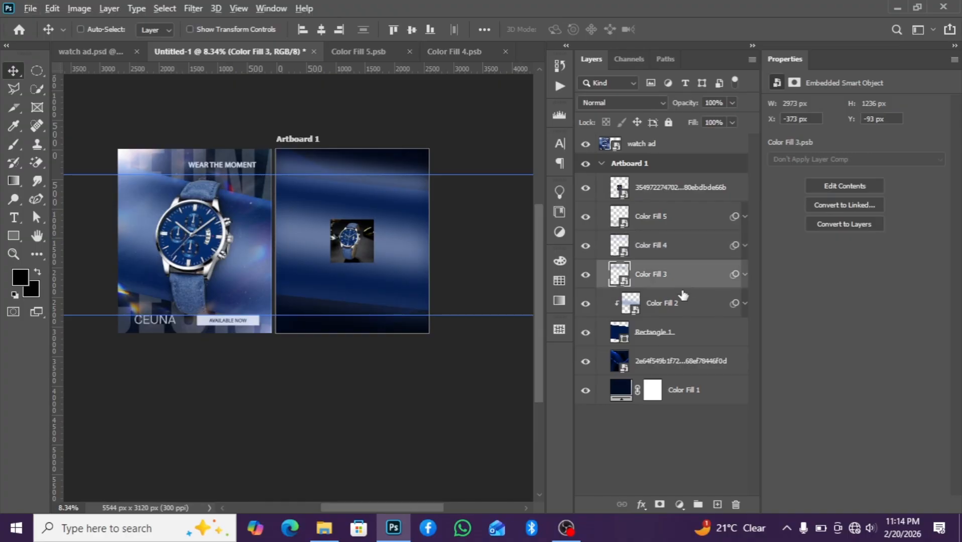
alt+click(684, 289)
click(678, 254)
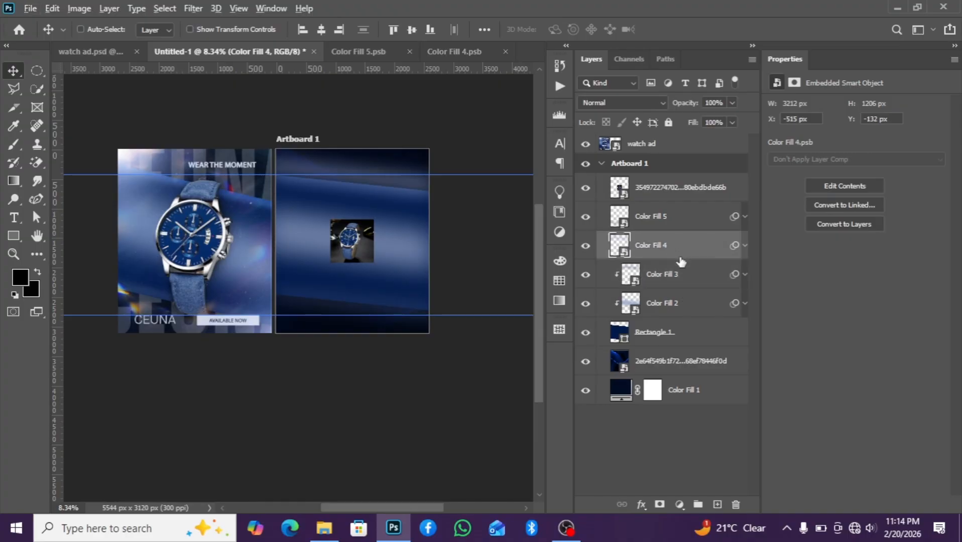
alt+click(679, 260)
click(677, 223)
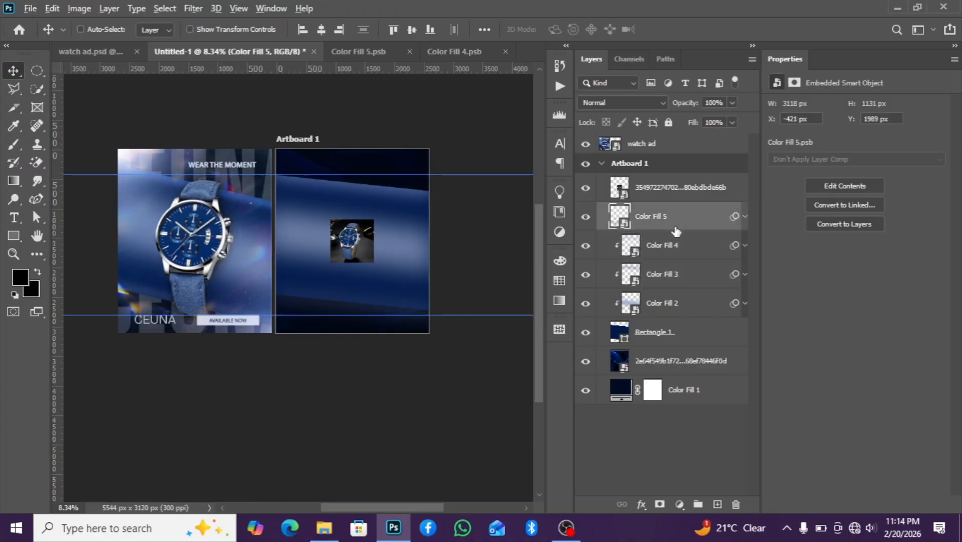
alt+click(681, 234)
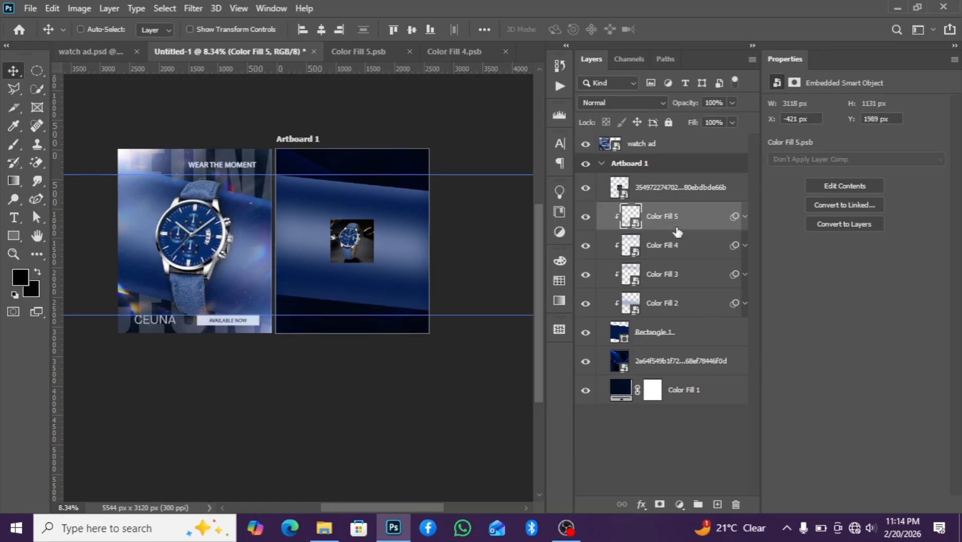
Free-transform the watch photo, scaling it to about 355% and positioning it to fill the artboard
click(667, 195)
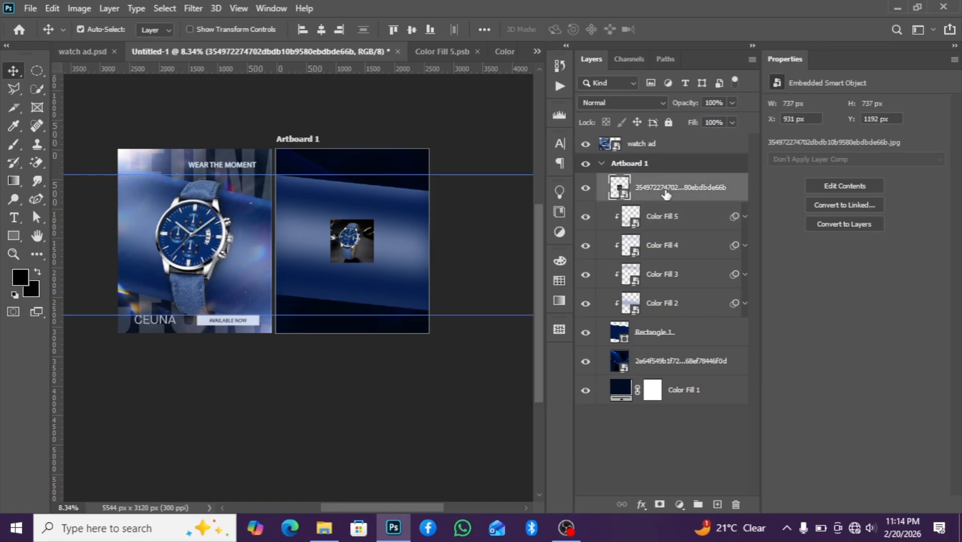
key(ctrl+t)
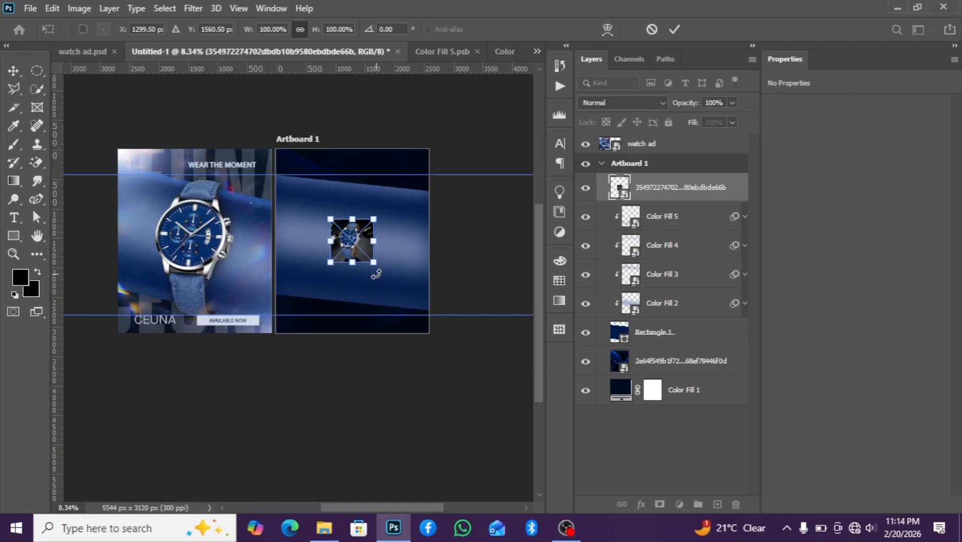
drag(372, 265, 354, 235)
drag(411, 300, 435, 328)
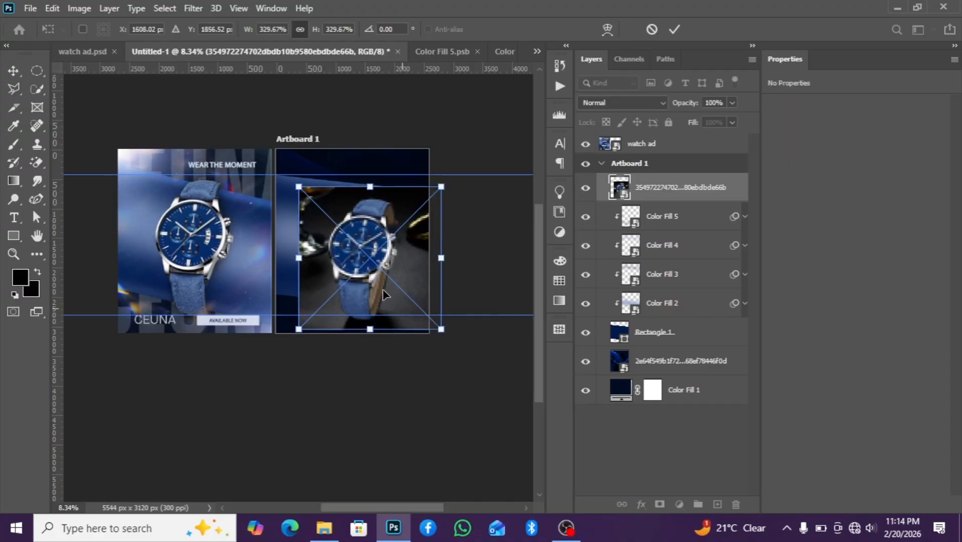
drag(377, 281, 362, 269)
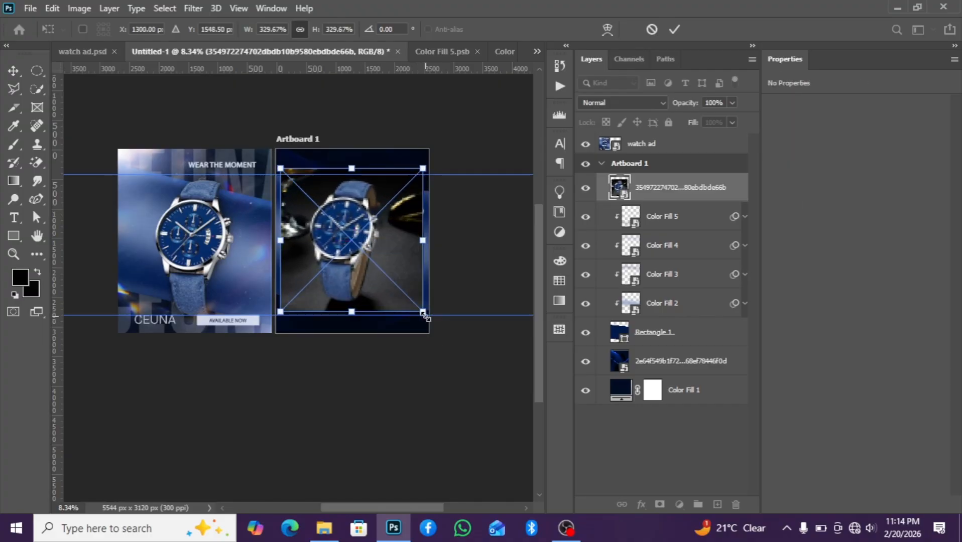
drag(429, 315, 435, 322)
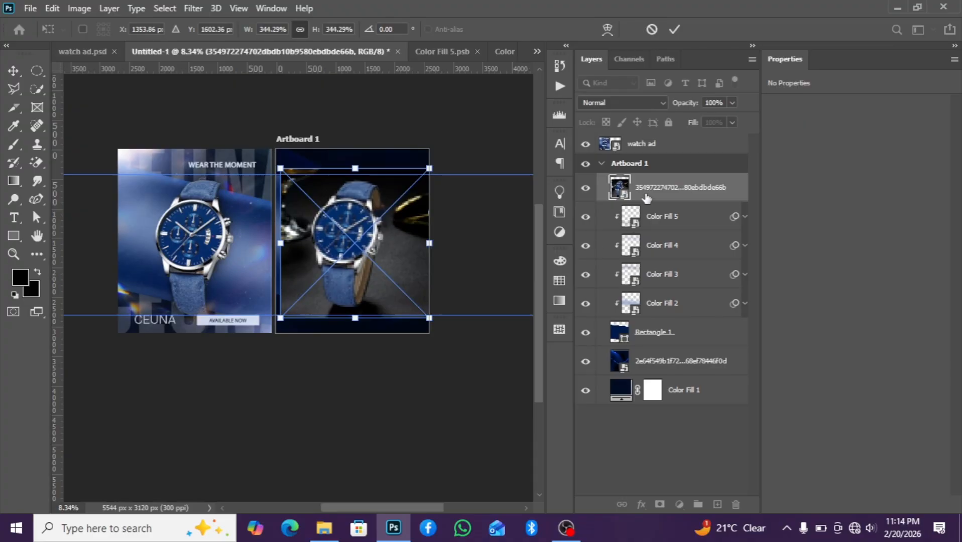
drag(431, 320, 435, 323)
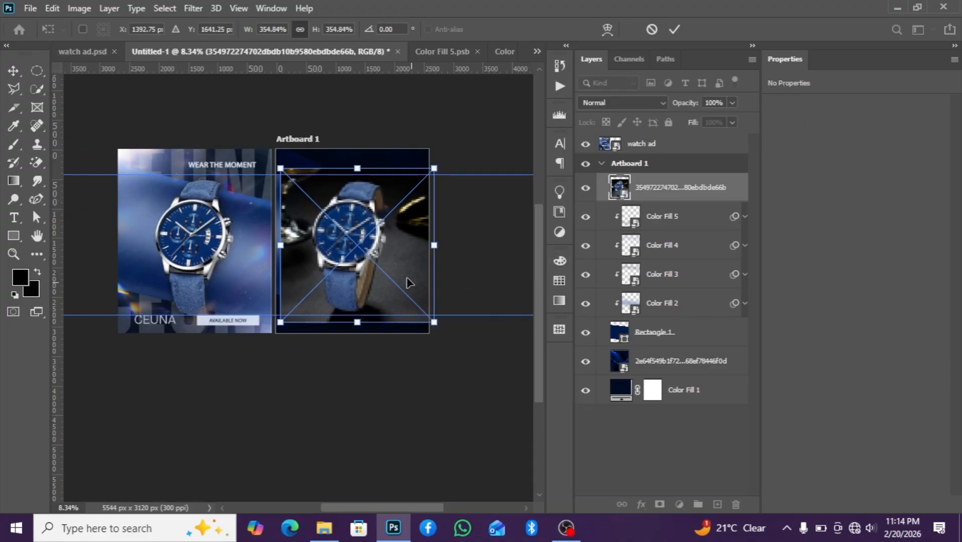
drag(384, 273, 379, 271)
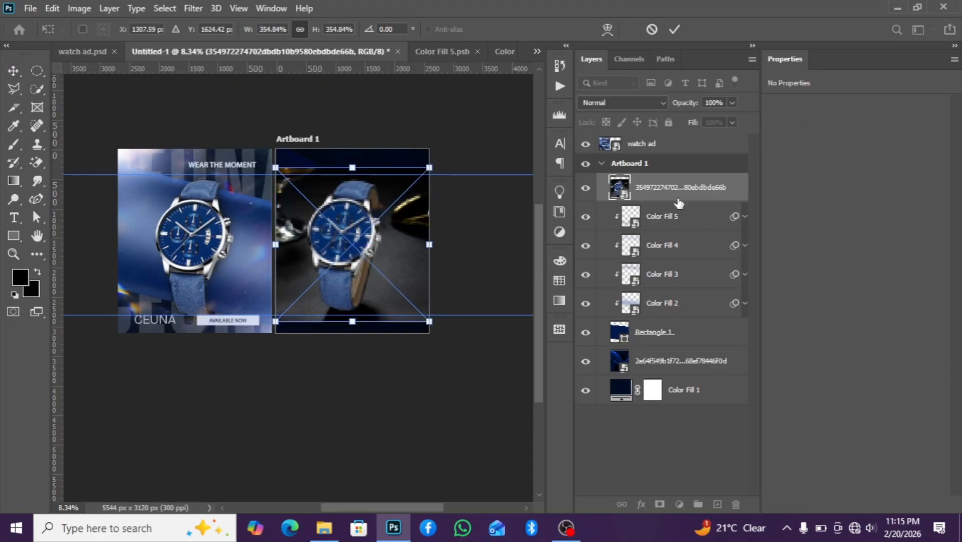
key(Return)
Enlarge the watch photo further to 370.97% with free transform
scroll(368, 274, up, 1)
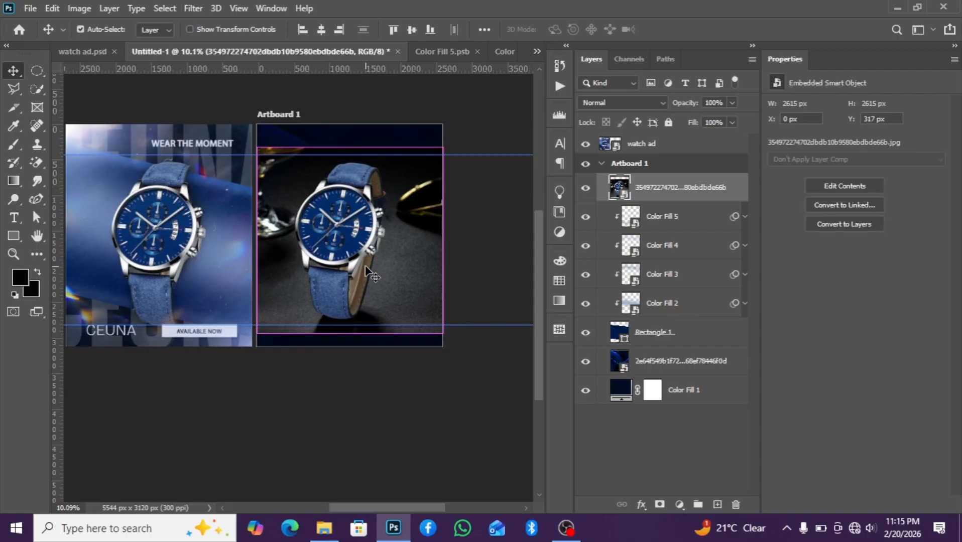
key(ctrl+t)
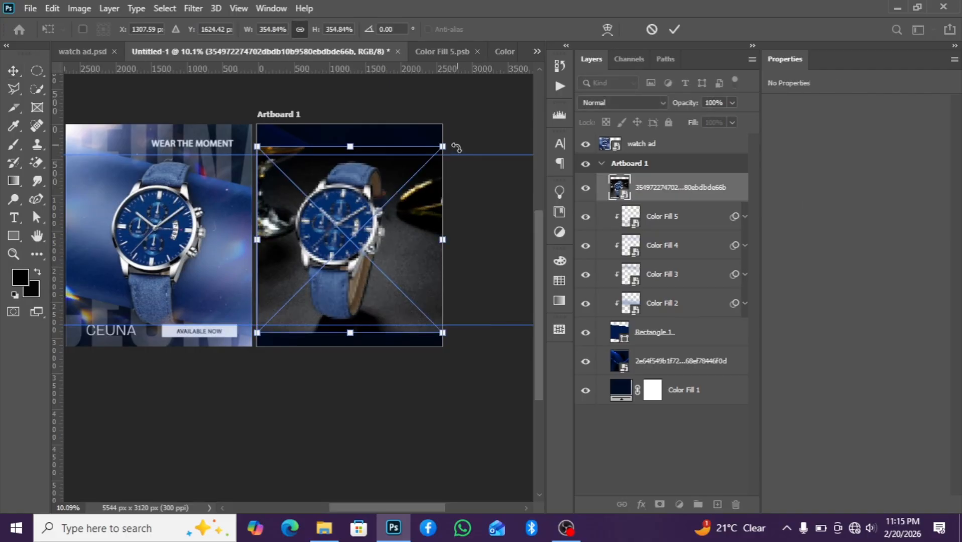
drag(444, 147, 445, 142)
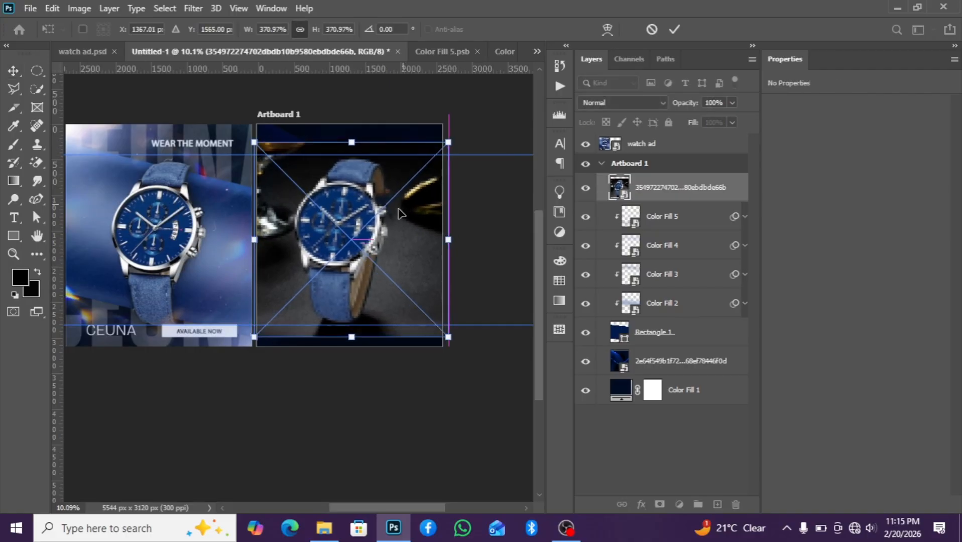
key(Return)
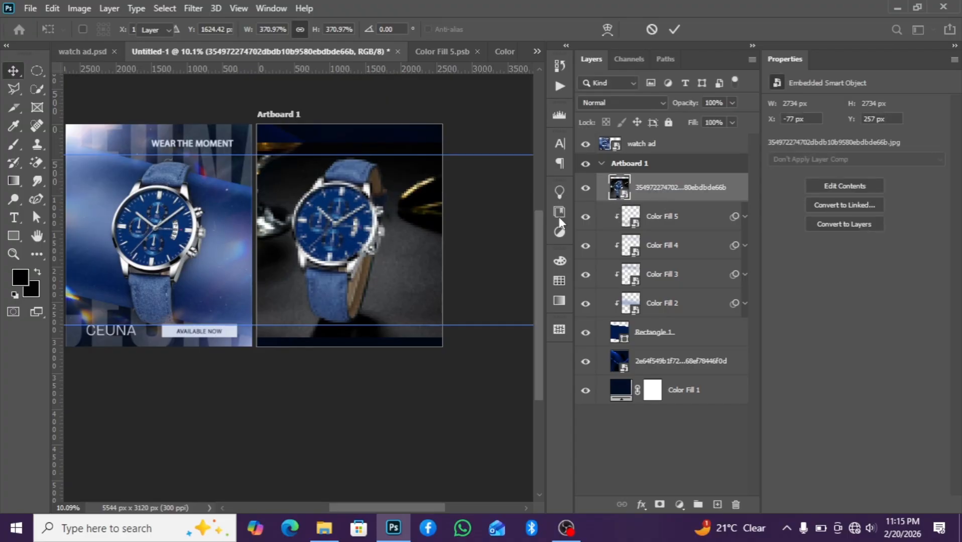
Select the watch as the subject and add a layer mask to hide the photo's background
click(172, 8)
click(201, 173)
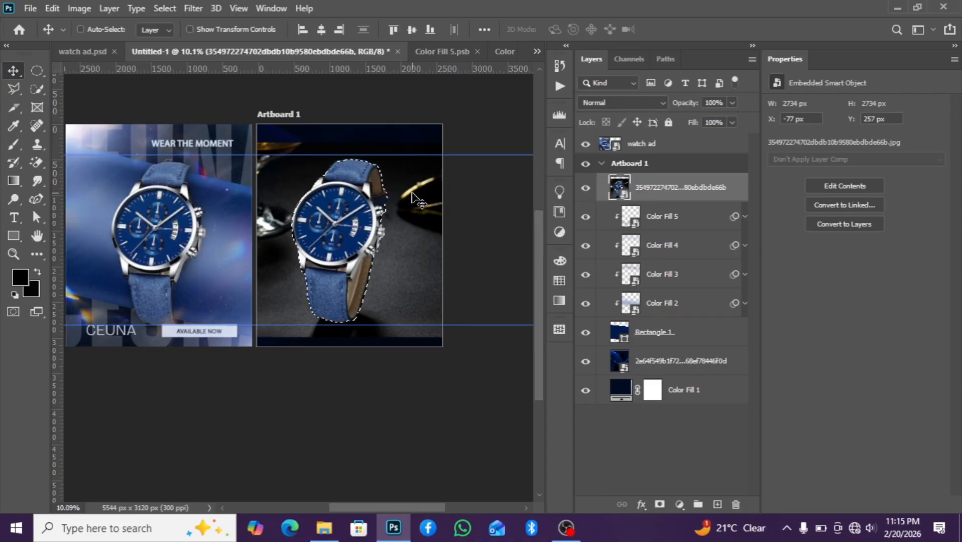
scroll(371, 216, up, 2)
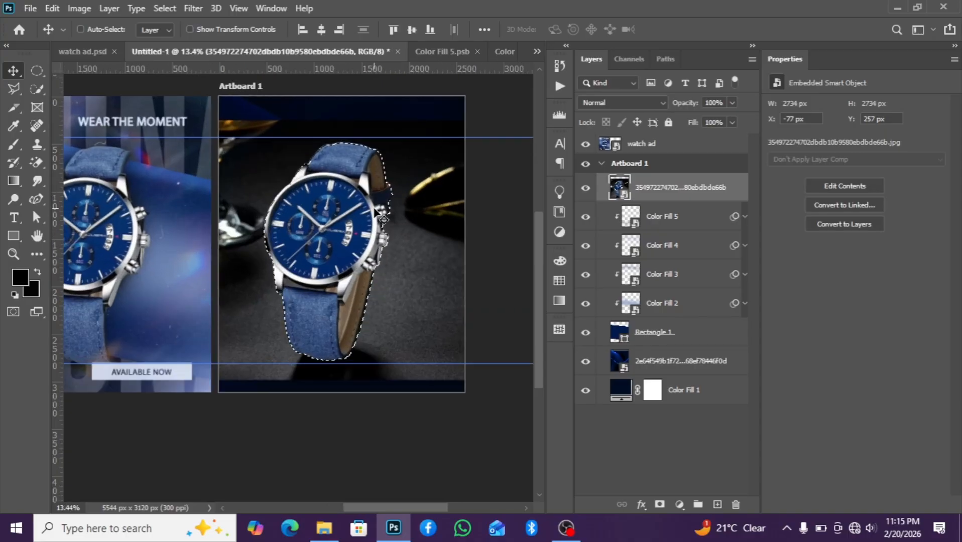
click(659, 505)
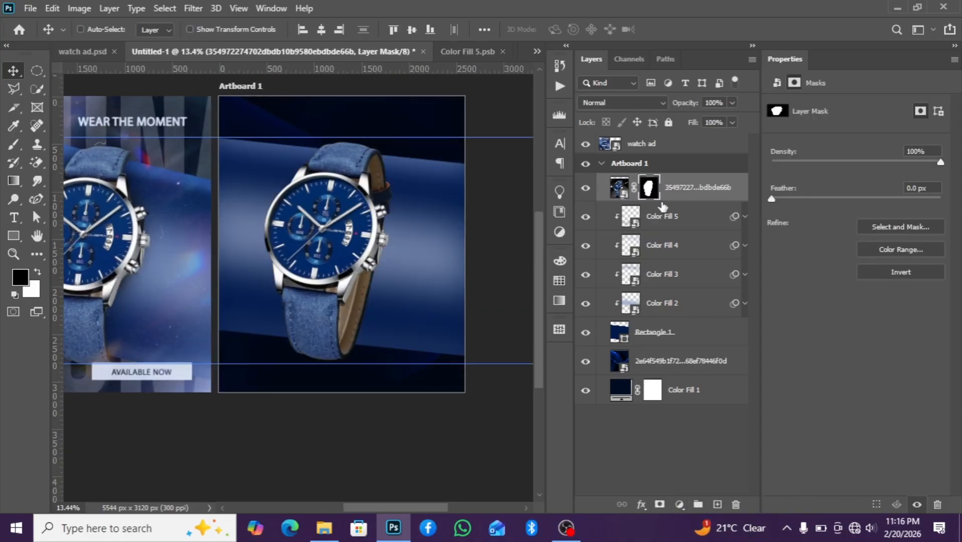
Convert the masked watch layer to a smart object and scale it down to 96.85%
right_click(679, 197)
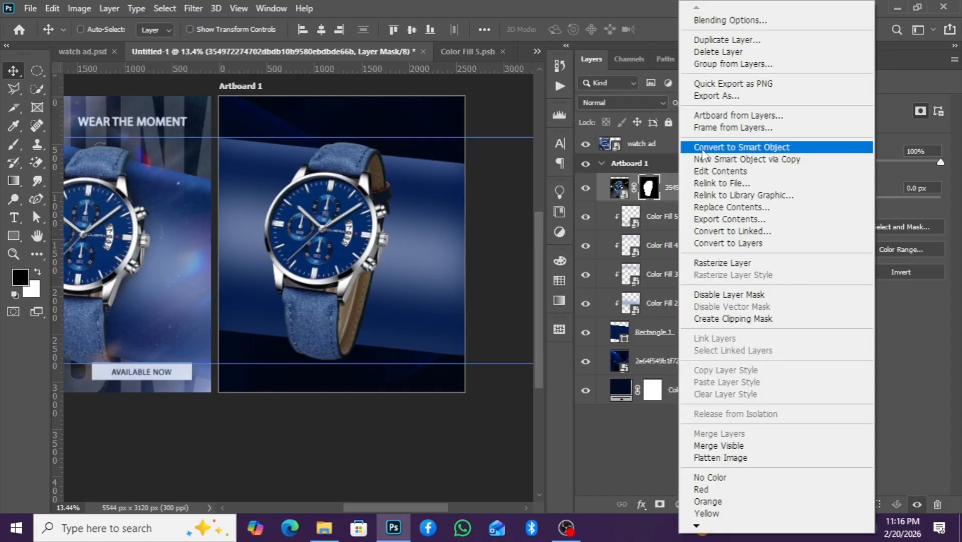
click(724, 146)
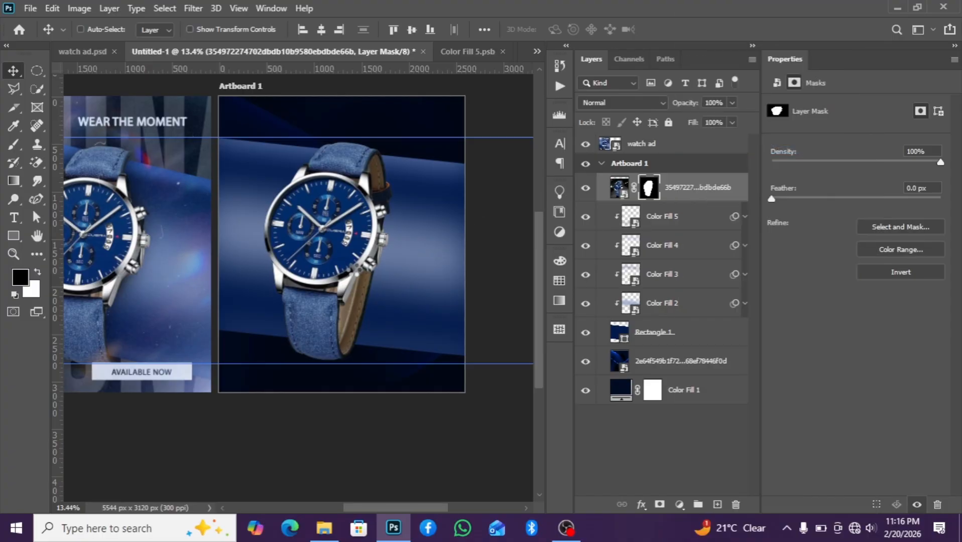
scroll(358, 271, down, 1)
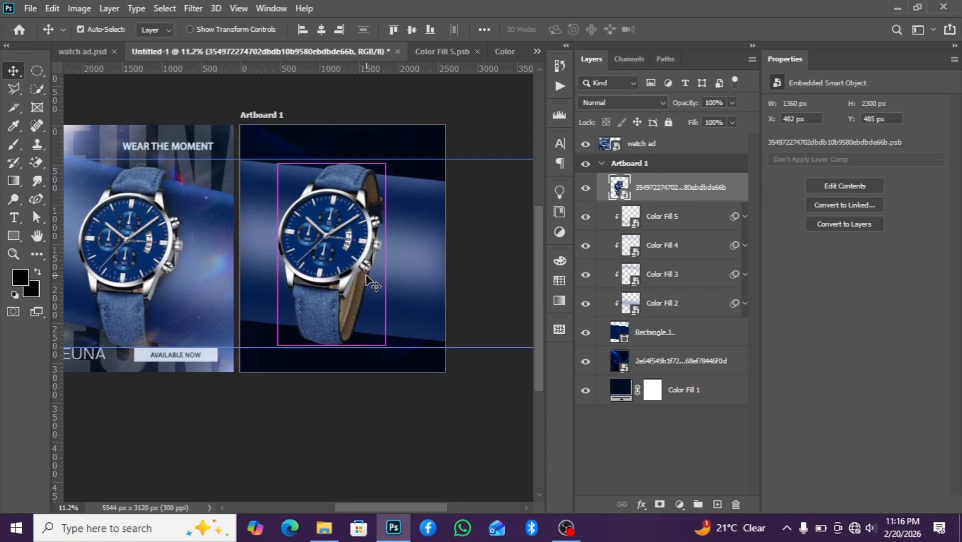
key(ctrl+t)
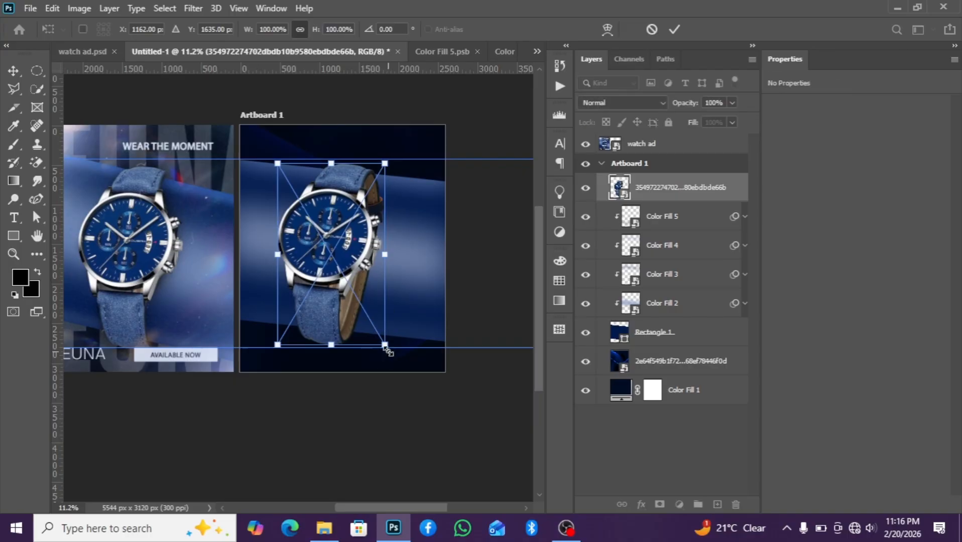
drag(386, 346, 382, 341)
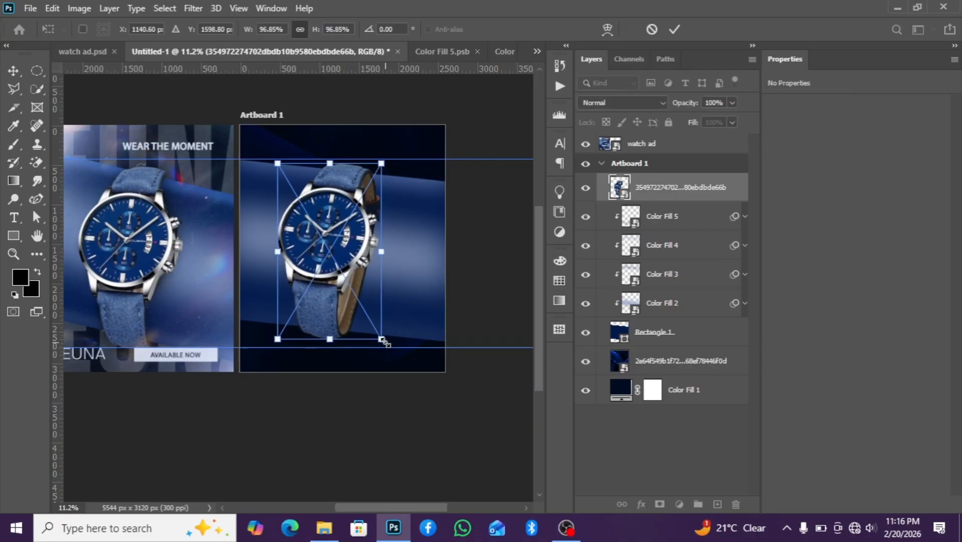
key(Return)
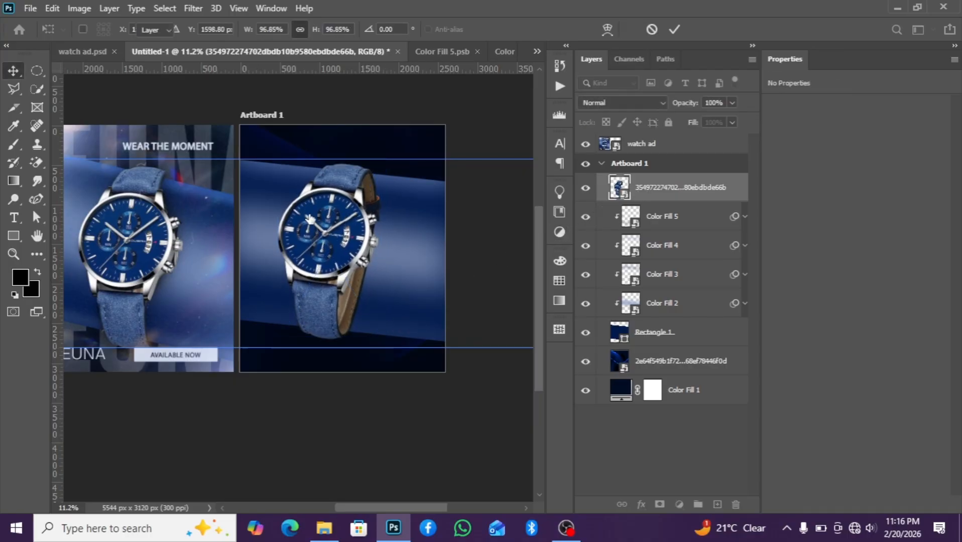
scroll(361, 240, down, 2)
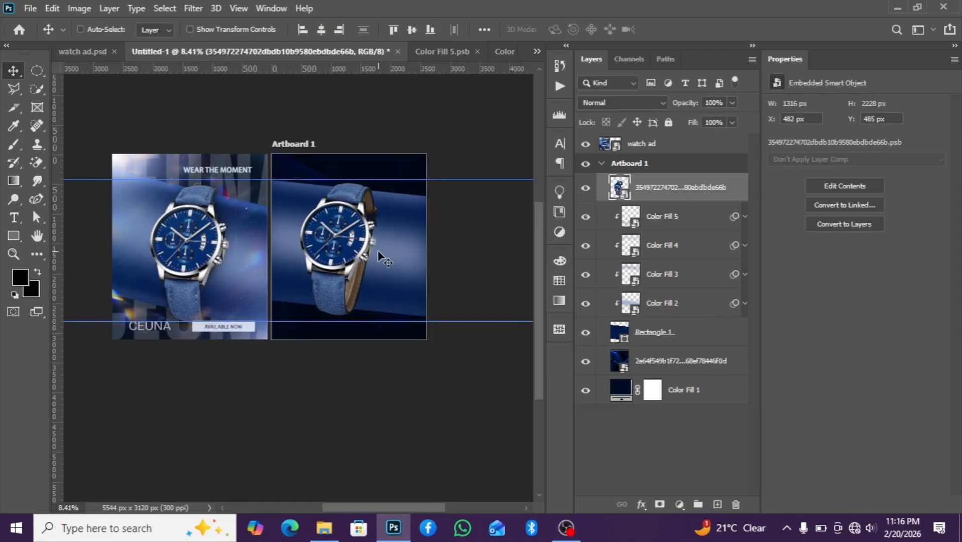
Nudge the watch smart object to the right, to an X position of 515 px
key(Right)
key(Right)
key(Right)
key(Right)
key(Right)
key(Right)
key(Right)
key(Right)
key(Right)
key(Right)
key(Right)
key(Right)
key(Right)
key(Right)
key(Right)
key(Right)
key(Right)
key(Right)
key(Right)
key(Right)
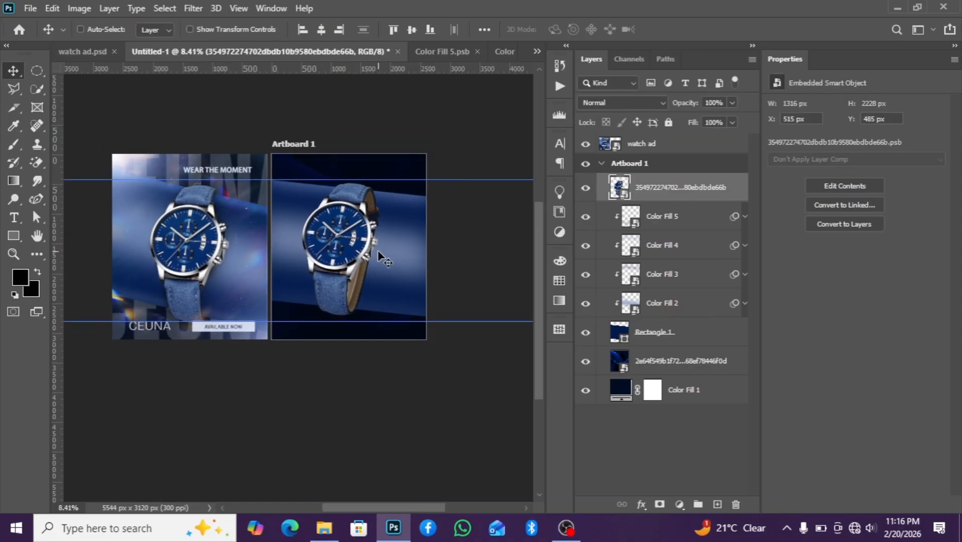
Start a Polygonal Lasso selection tracing the inner edge of the watch's back strap
scroll(378, 251, up, 2)
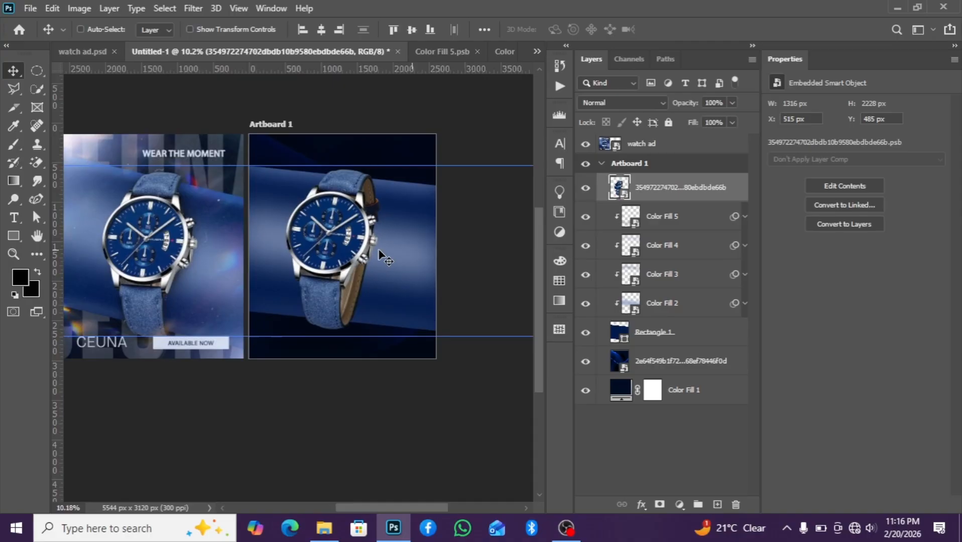
scroll(381, 257, down, 2)
scroll(382, 257, up, 2)
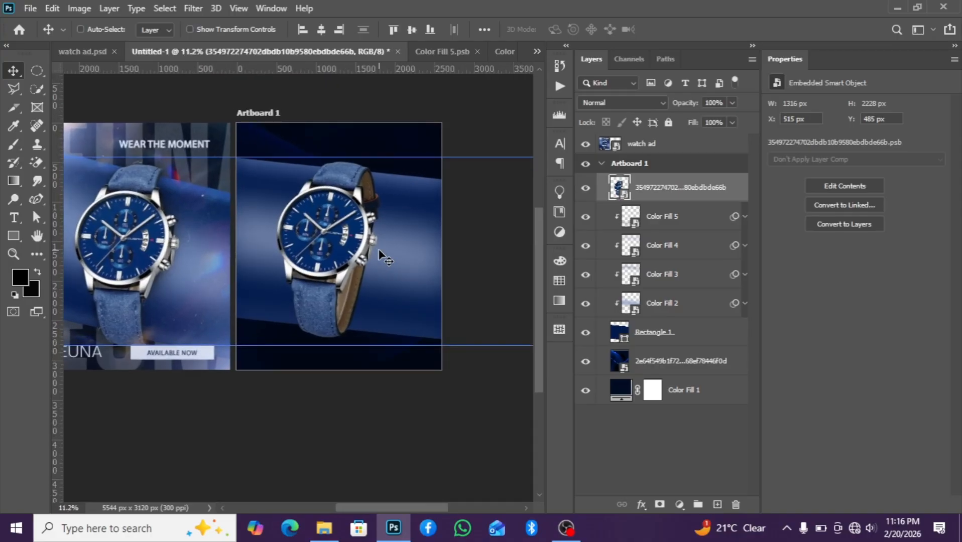
scroll(379, 251, up, 1)
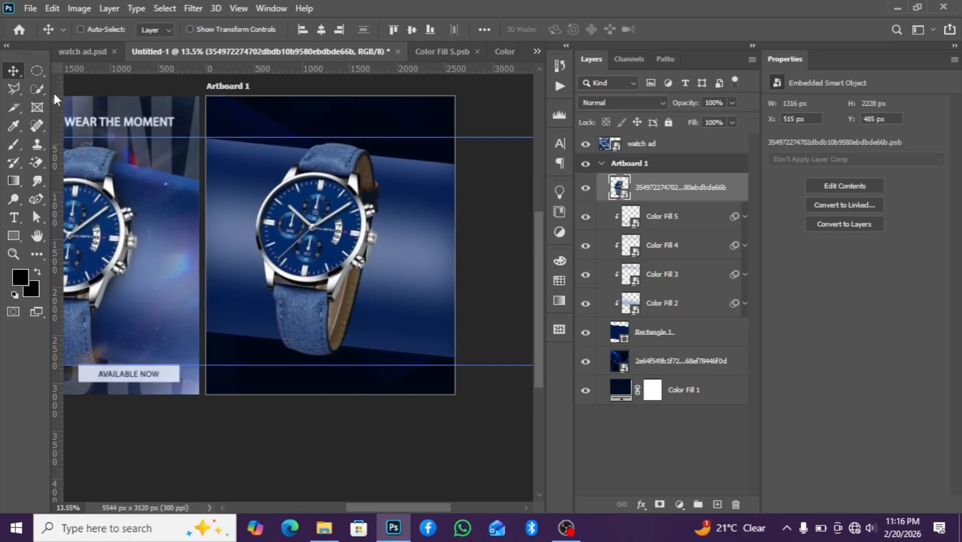
click(15, 86)
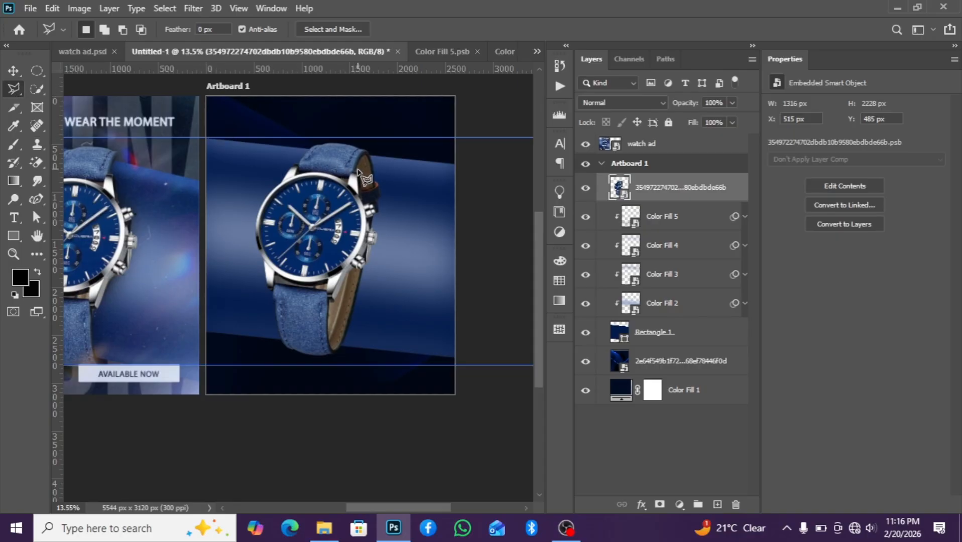
scroll(338, 283, up, 4)
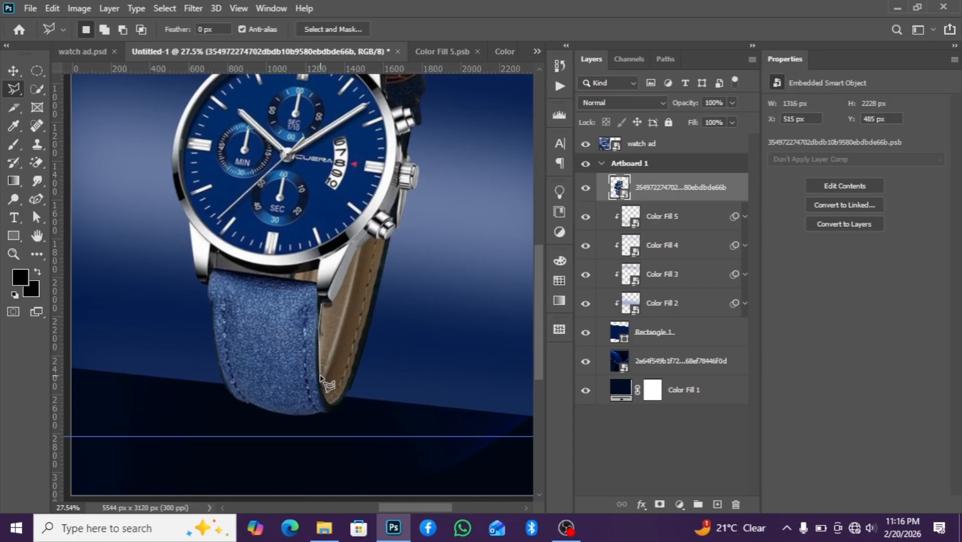
click(335, 405)
click(385, 308)
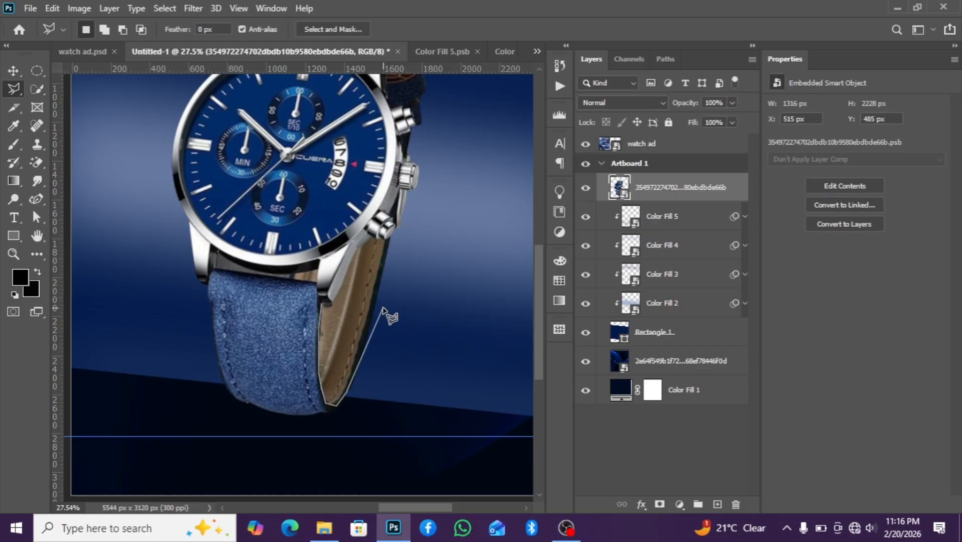
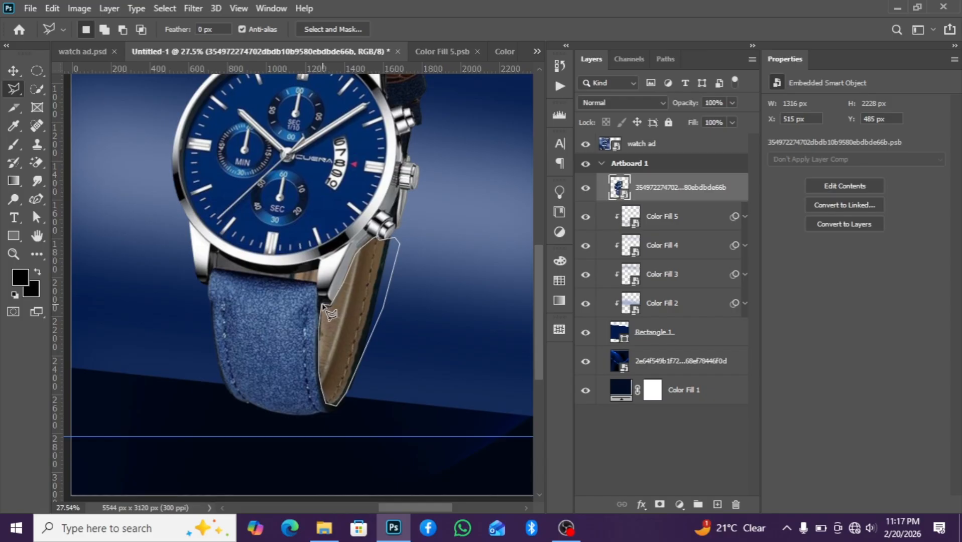
Close the lasso selection around the back strap's inner edge and add an inverted layer mask to hide it
click(330, 305)
scroll(372, 319, down, 5)
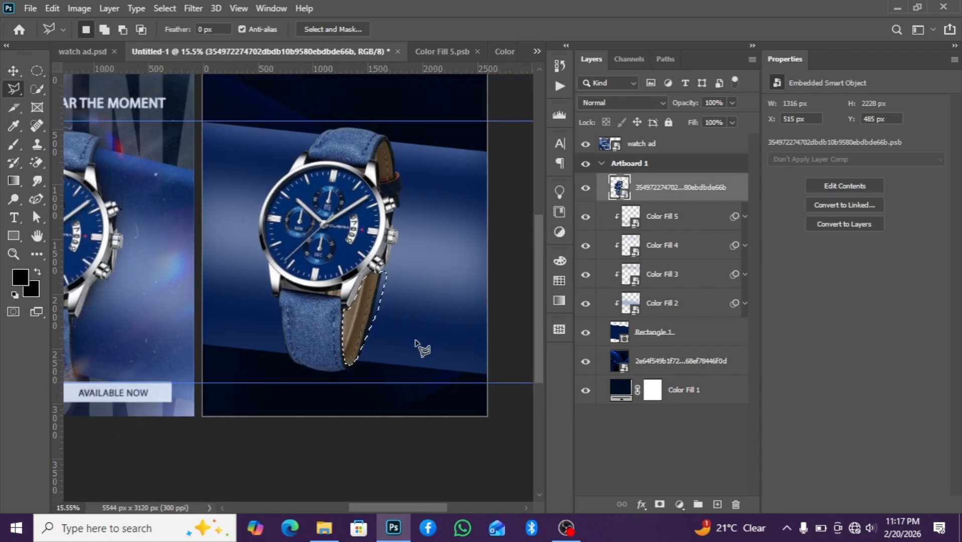
click(660, 504)
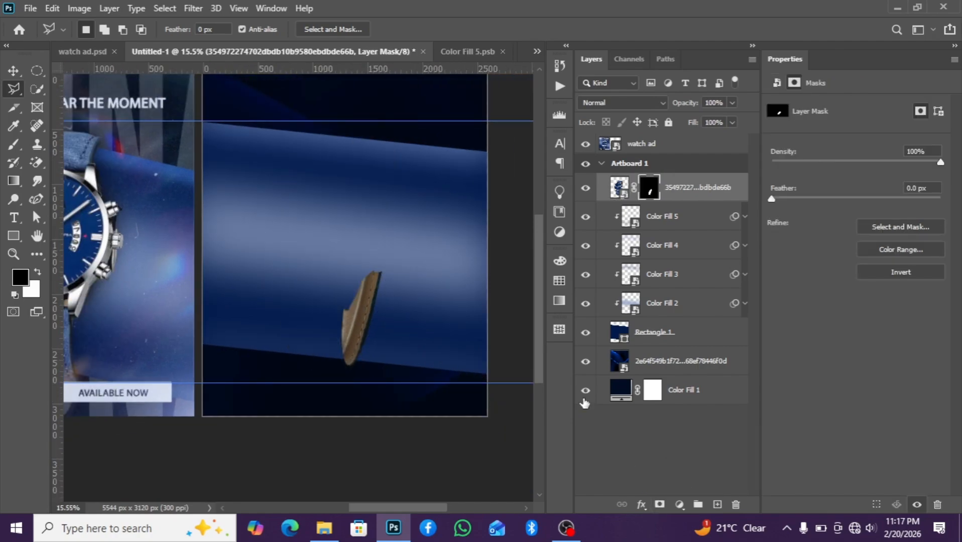
key(ctrl+i)
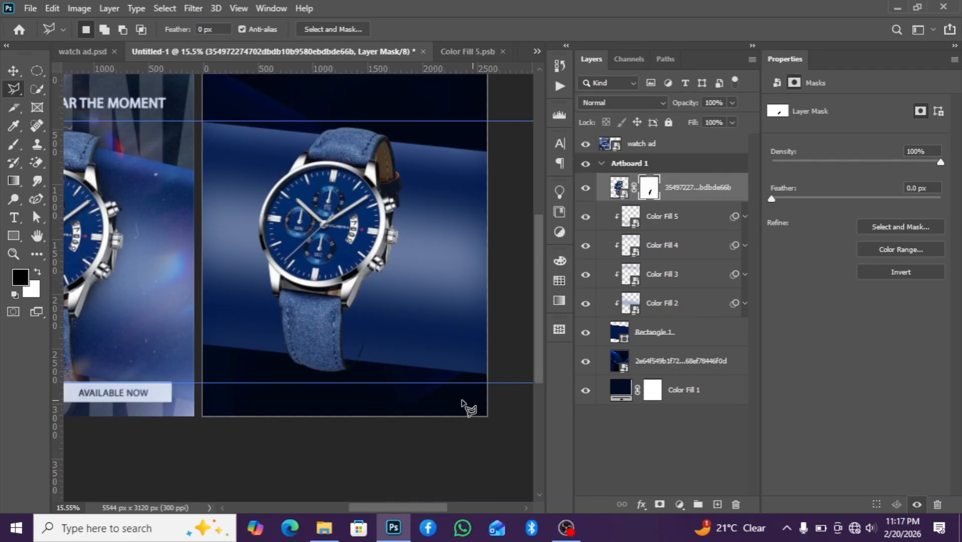
scroll(351, 329, down, 1)
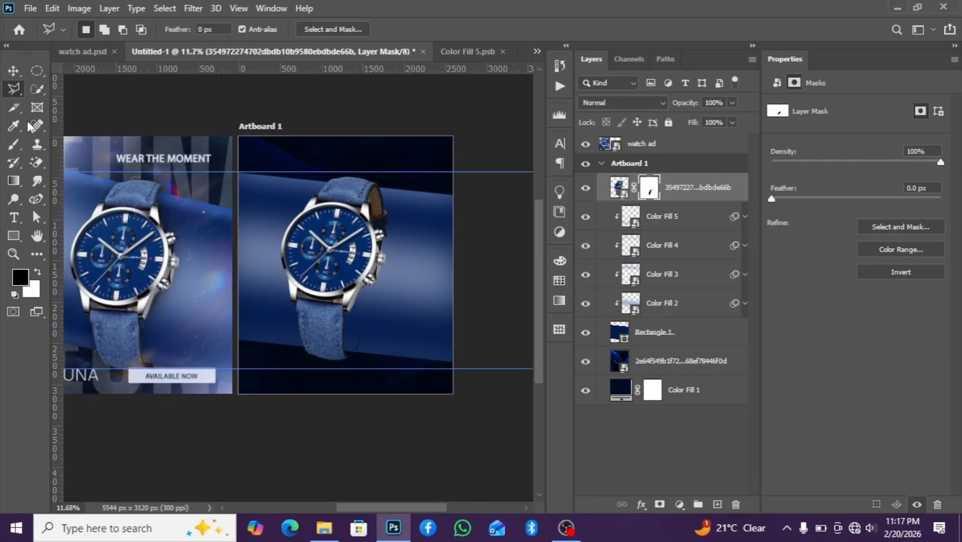
click(14, 145)
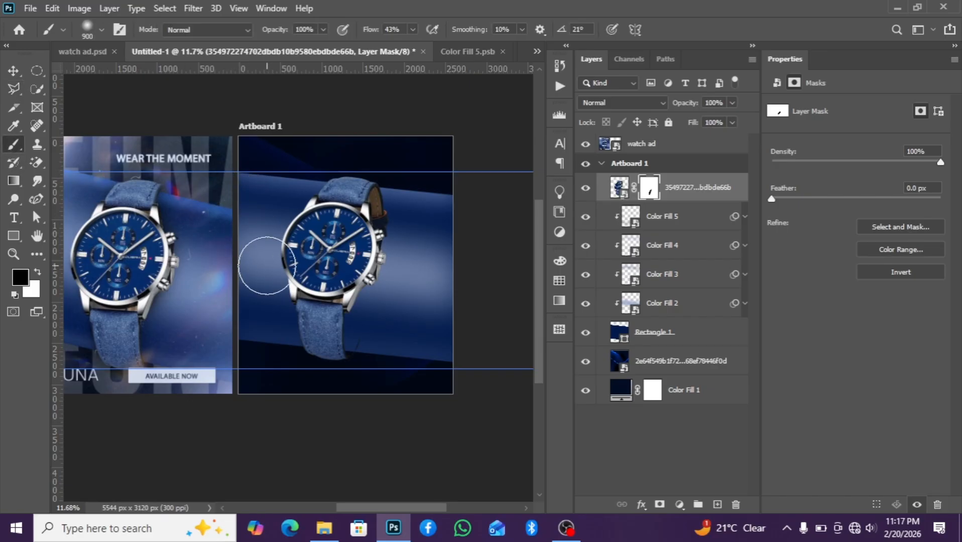
scroll(266, 266, up, 2)
key(bracketleft)
key(bracketleft)
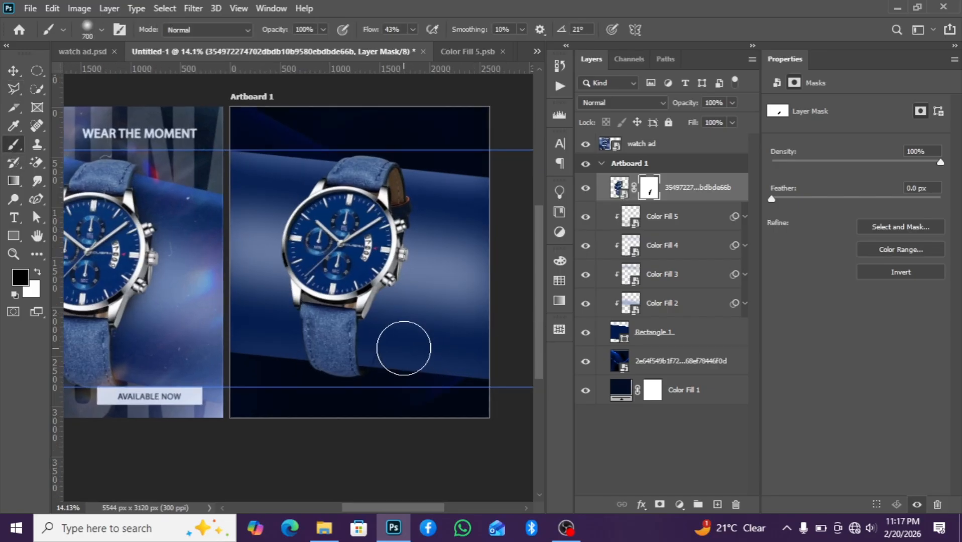
key(bracketleft)
key(bracketleft)
key(bracketleft)
key(bracketleft)
key(bracketleft)
scroll(404, 349, up, 1)
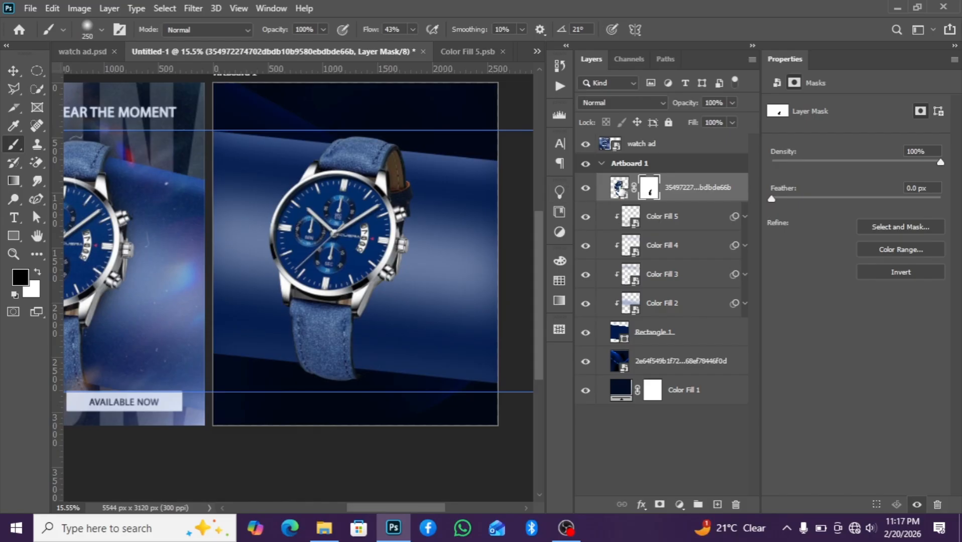
Convert the masked watch layer to a smart object
right_click(700, 194)
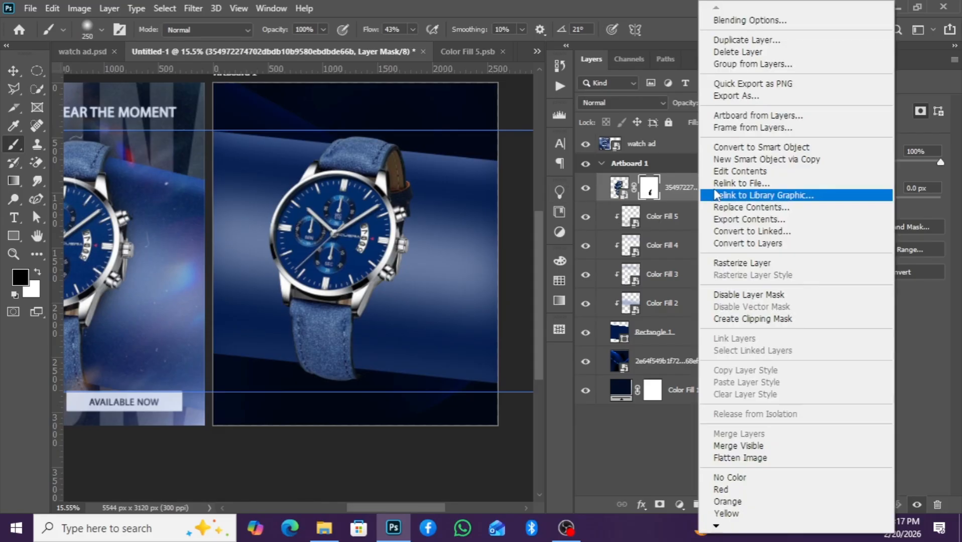
click(744, 146)
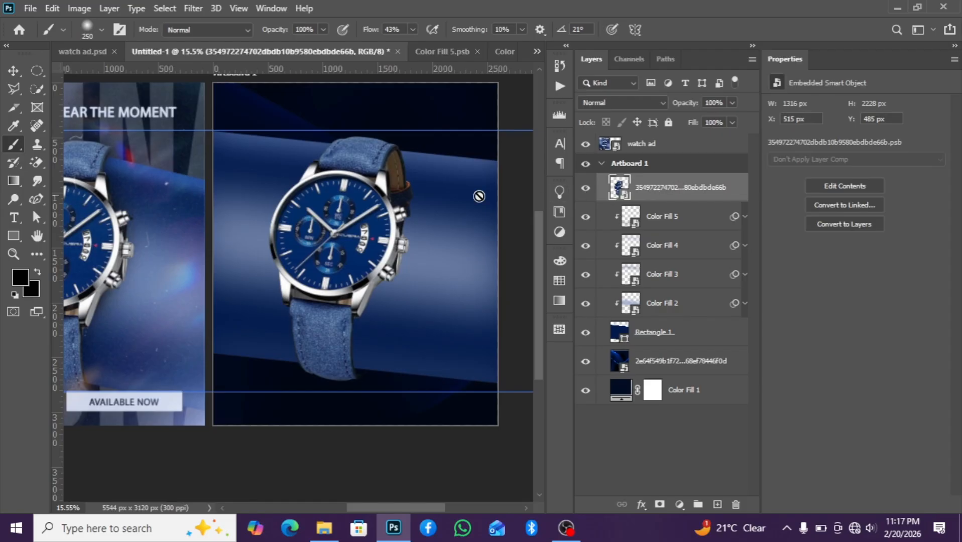
Trace the upper strap's inner edge with the Polygonal Lasso and add an inverted layer mask to hide it
click(14, 89)
scroll(401, 211, up, 1)
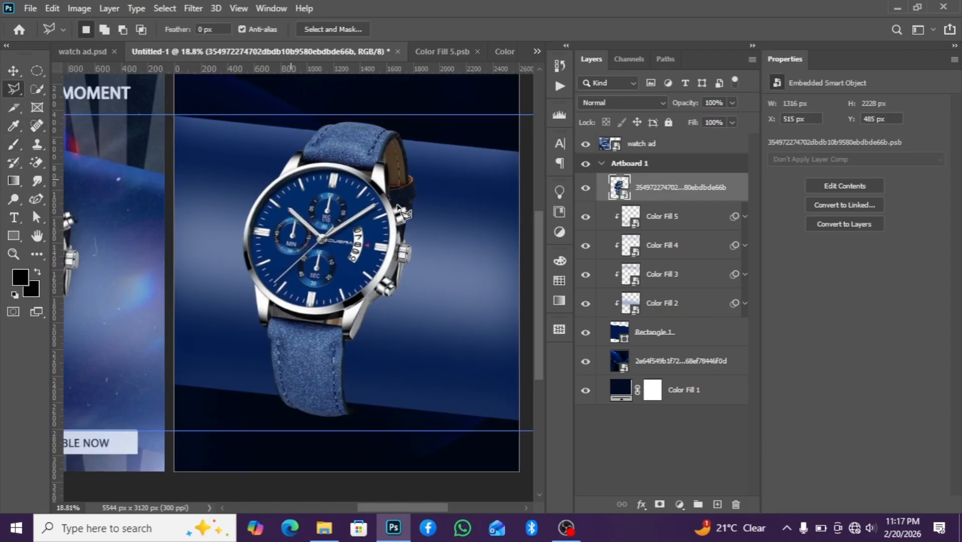
click(424, 147)
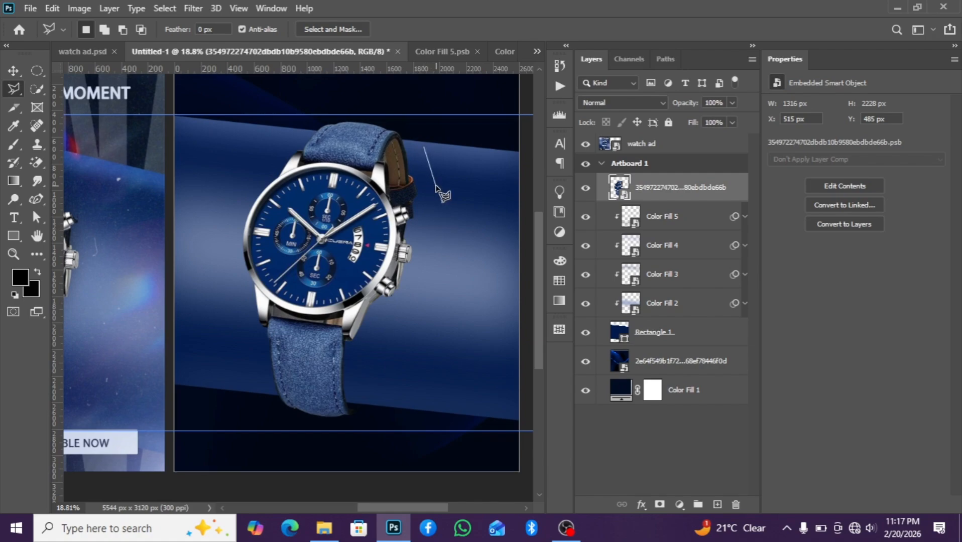
click(424, 148)
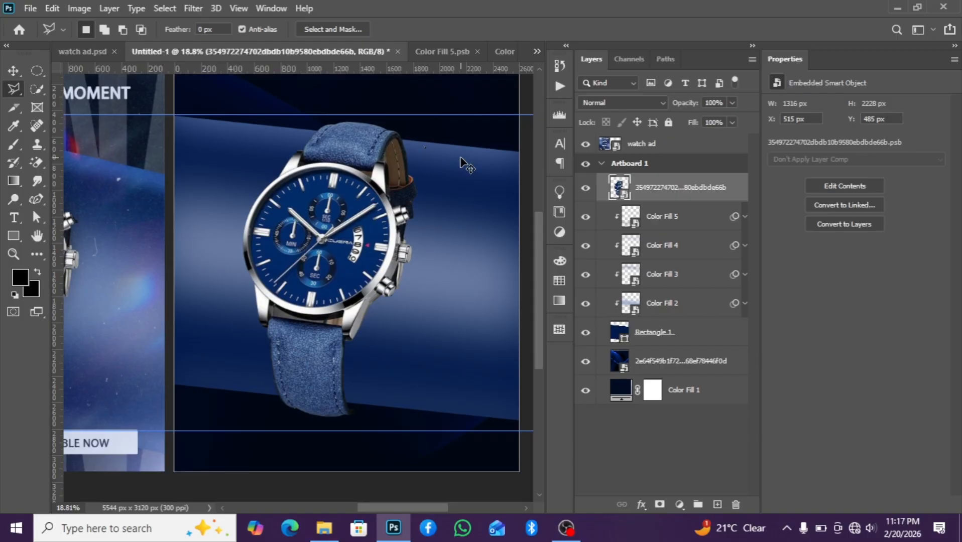
scroll(461, 160, up, 2)
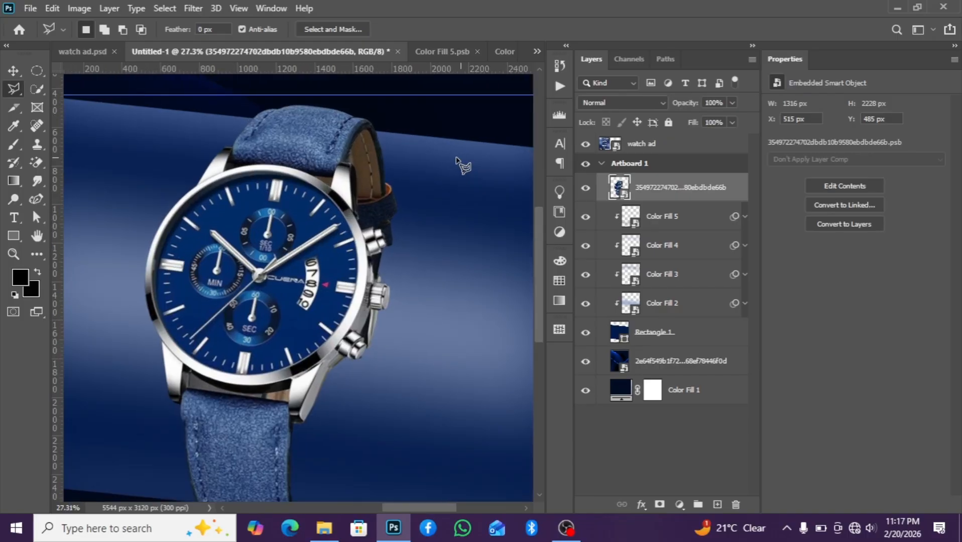
click(404, 220)
click(396, 247)
click(361, 228)
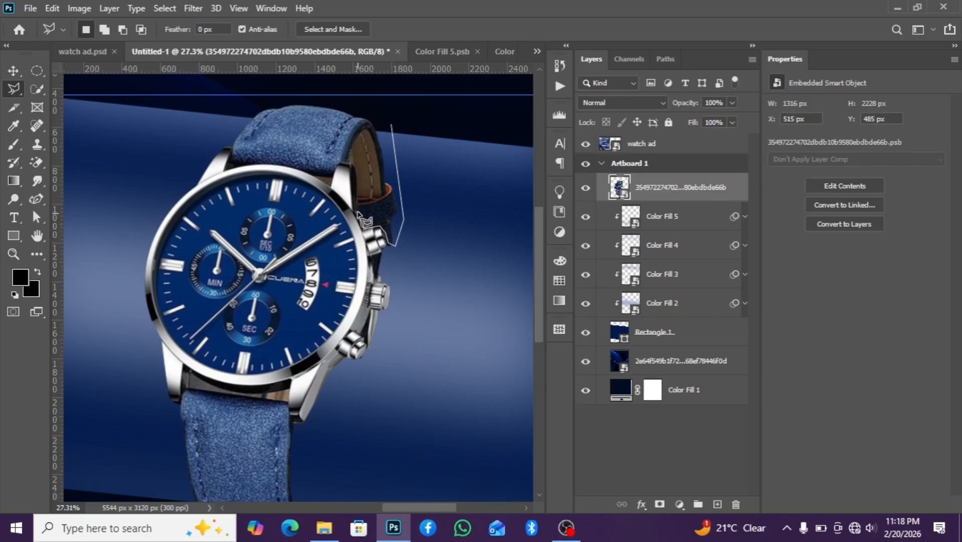
click(358, 212)
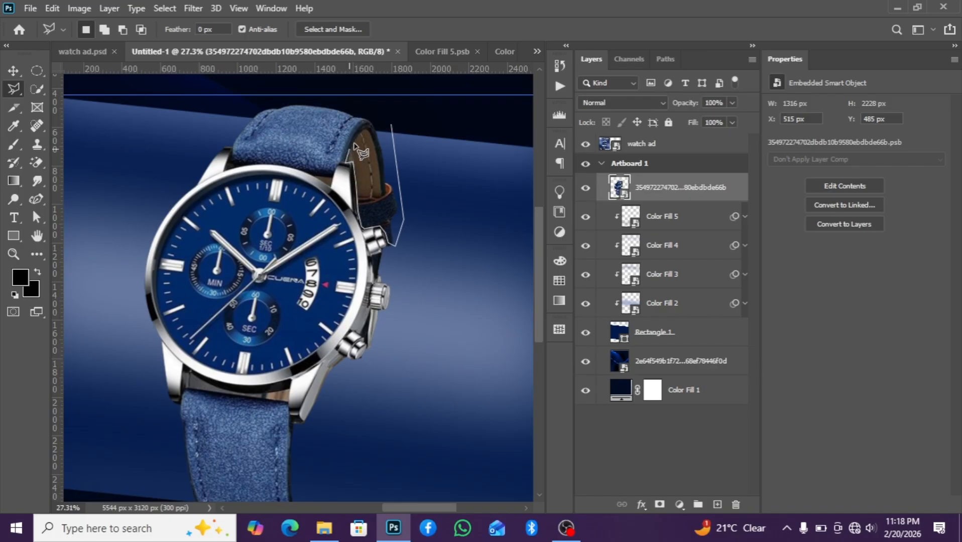
click(370, 118)
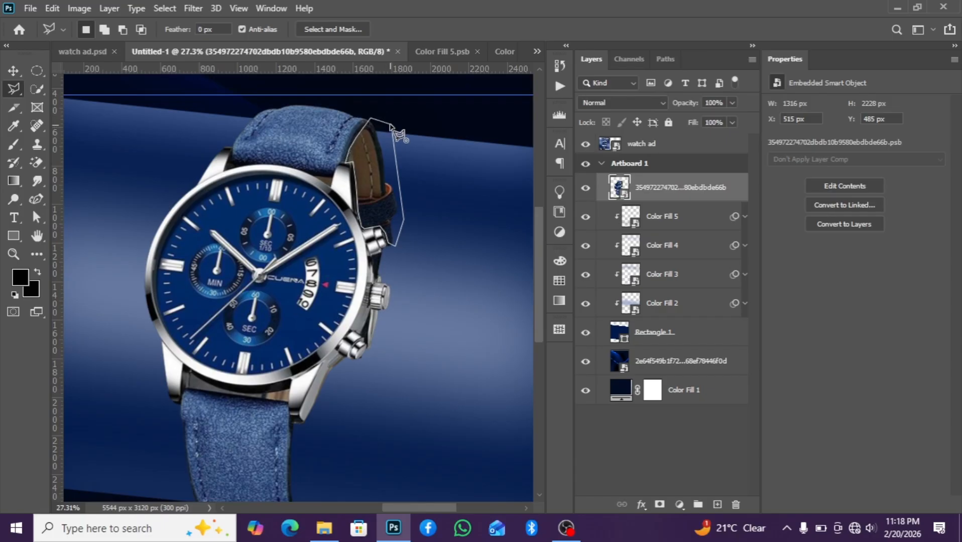
double_click(392, 128)
scroll(397, 214, down, 1)
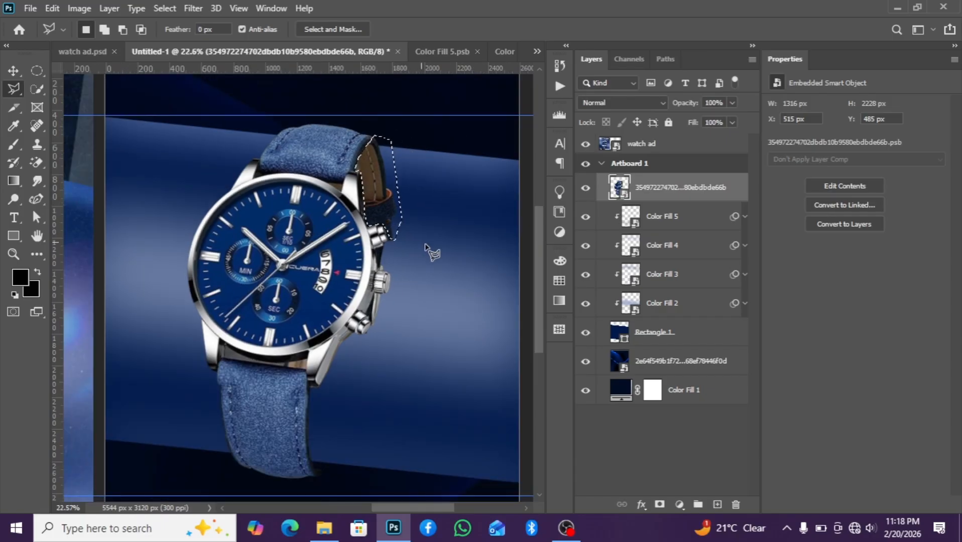
click(660, 504)
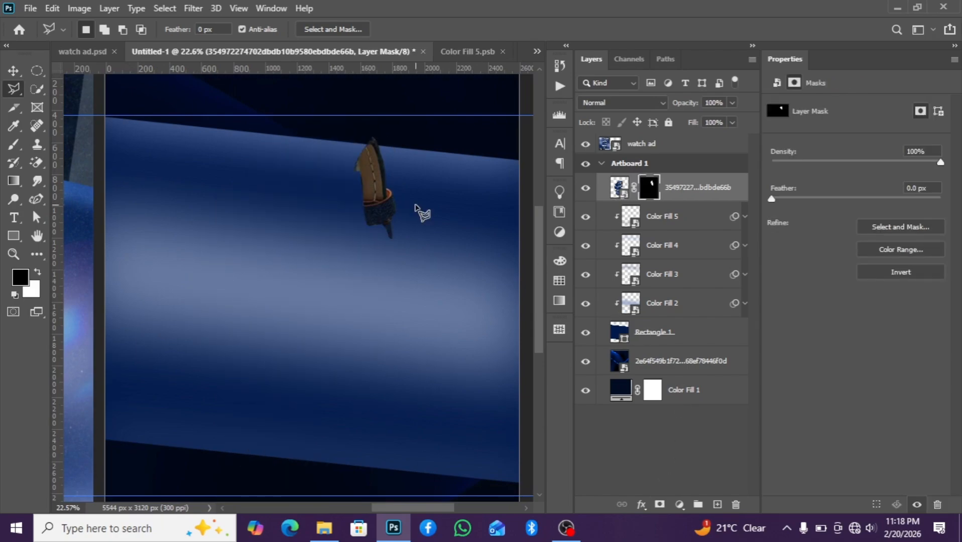
key(ctrl+i)
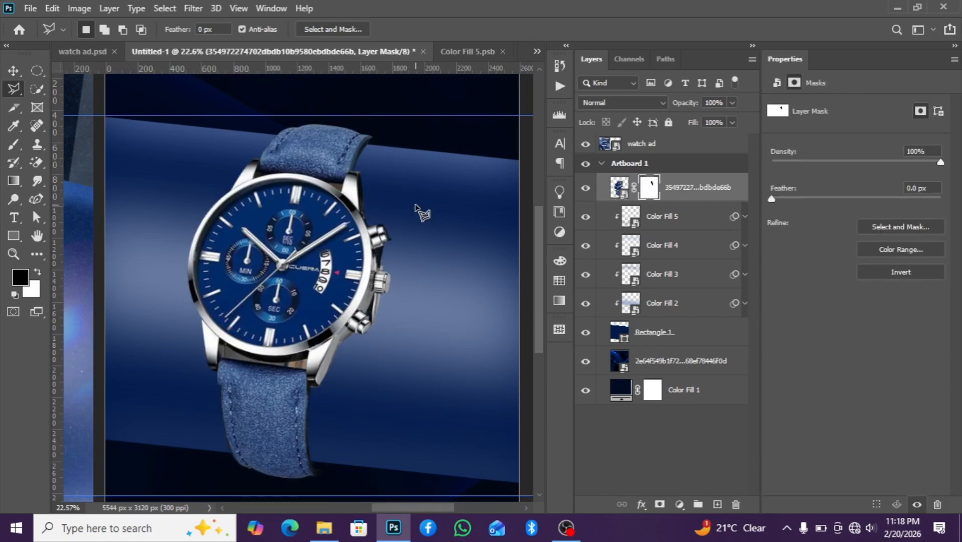
Convert the watch layer with its new strap mask into a smart object
scroll(417, 209, down, 3)
scroll(355, 273, down, 4)
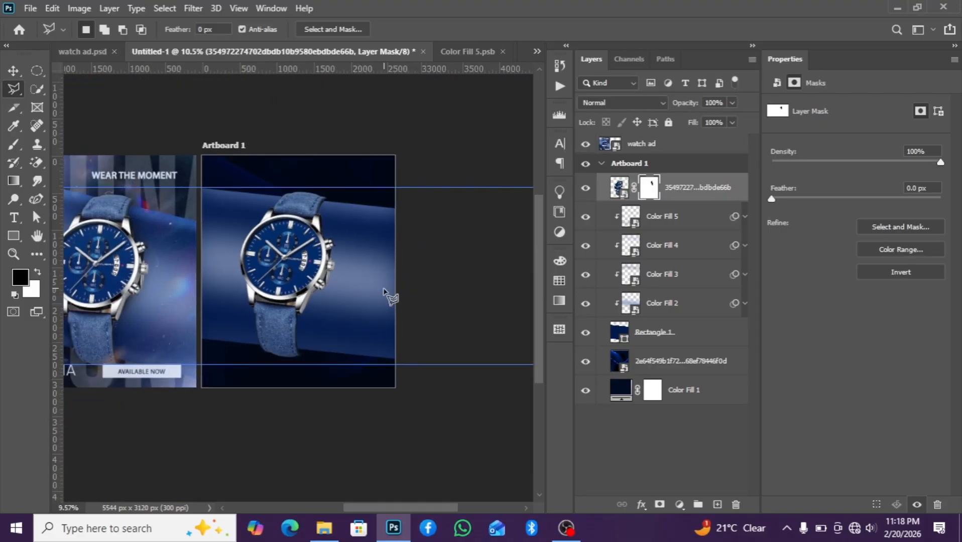
scroll(413, 314, up, 4)
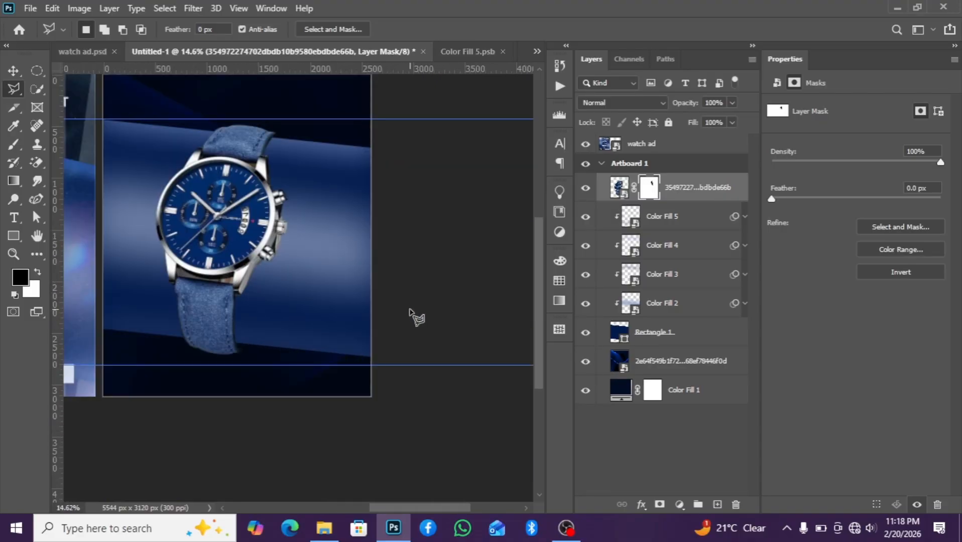
scroll(407, 316, down, 3)
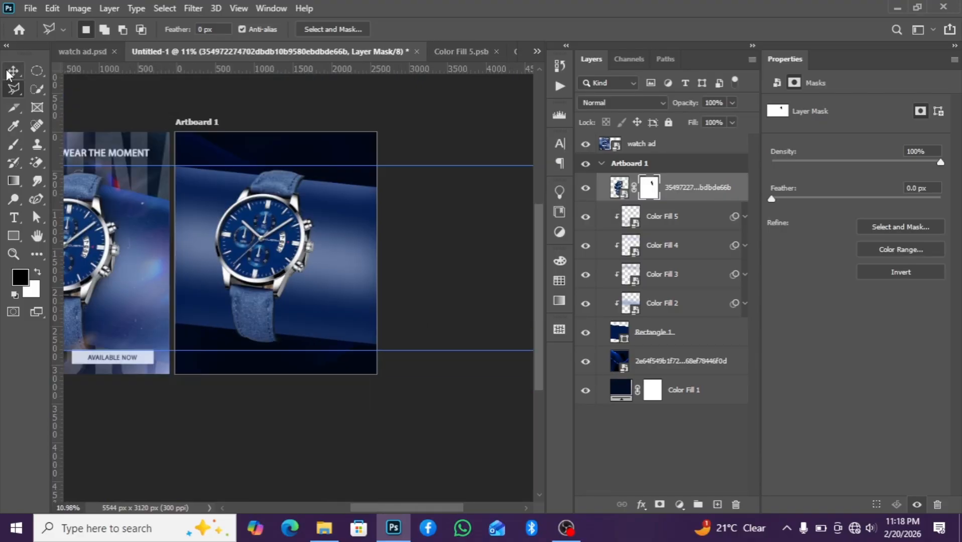
click(14, 71)
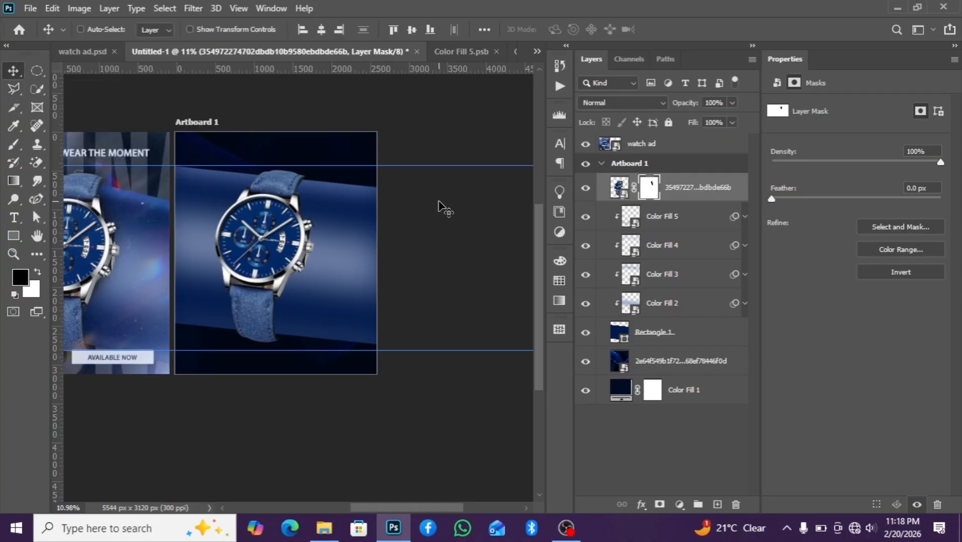
right_click(692, 195)
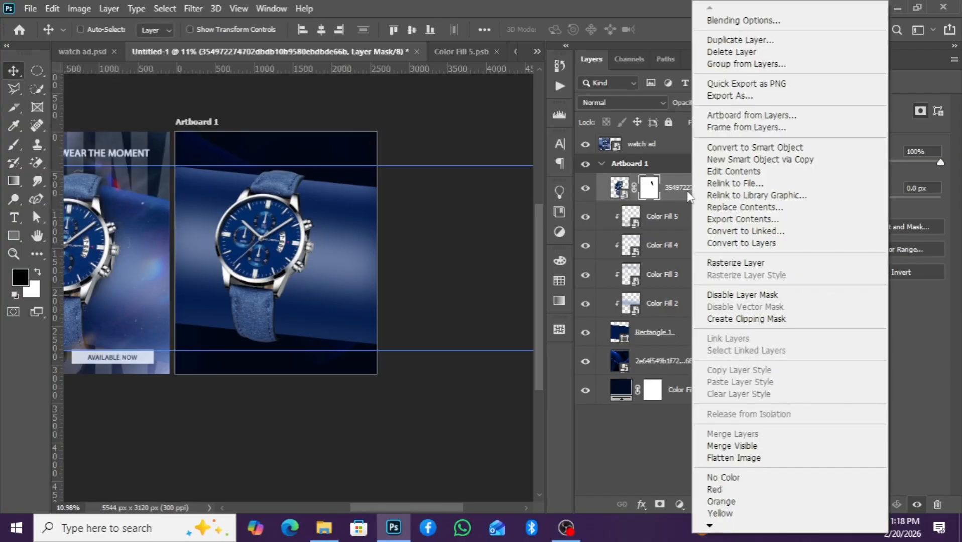
click(723, 146)
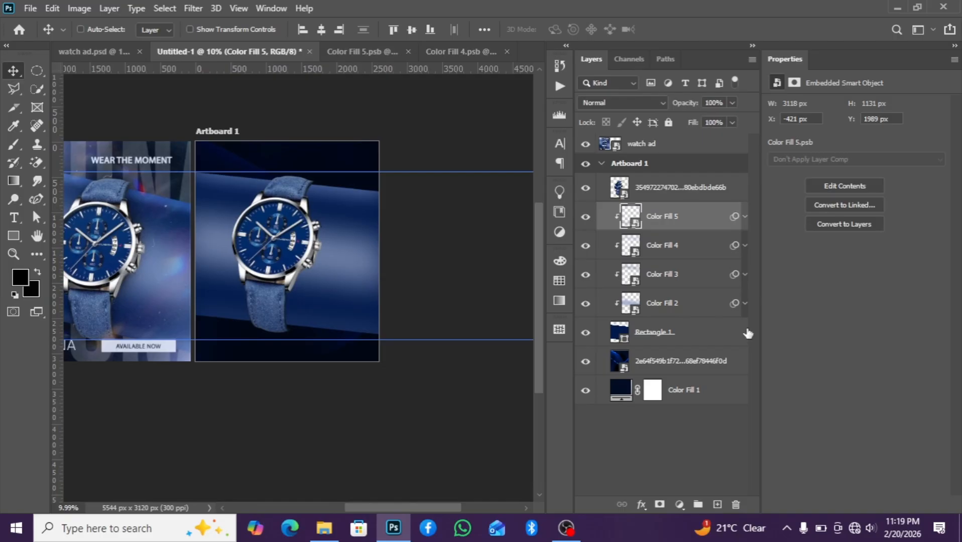
Add a new empty layer and move it directly below the watch smart object
click(665, 196)
click(717, 504)
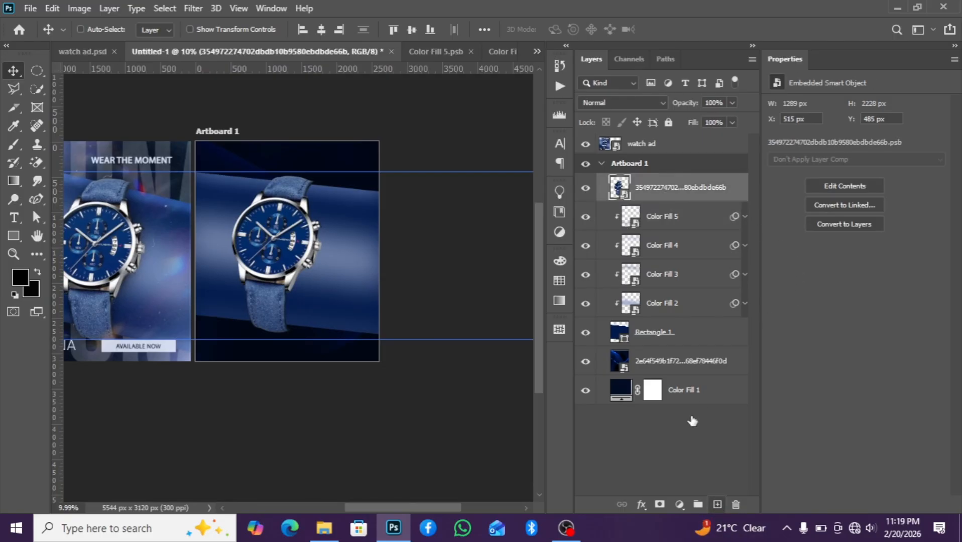
drag(665, 191, 671, 229)
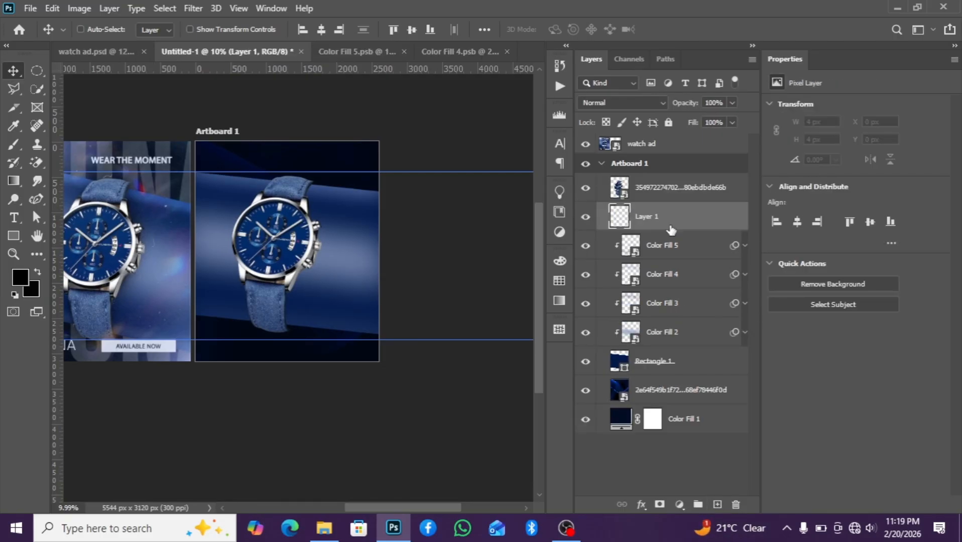
Set the Brush tool to a soft 0% hardness tip flattened into an ellipse at 89°, sized 1000 px
click(14, 145)
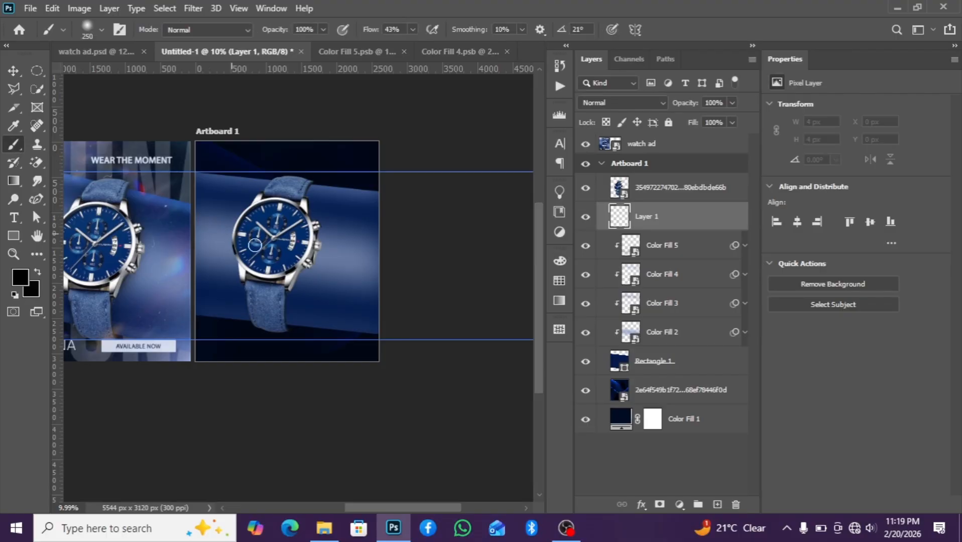
scroll(283, 268, up, 1)
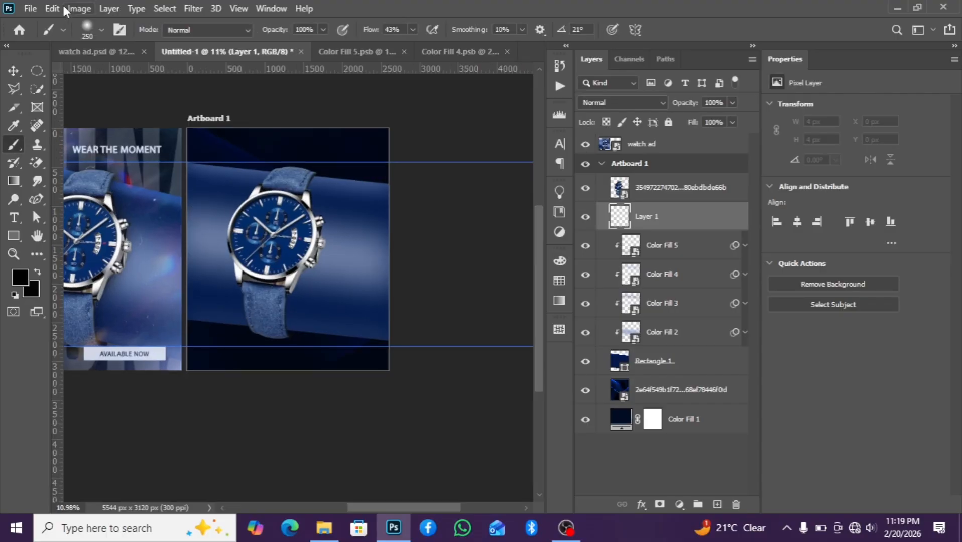
click(101, 29)
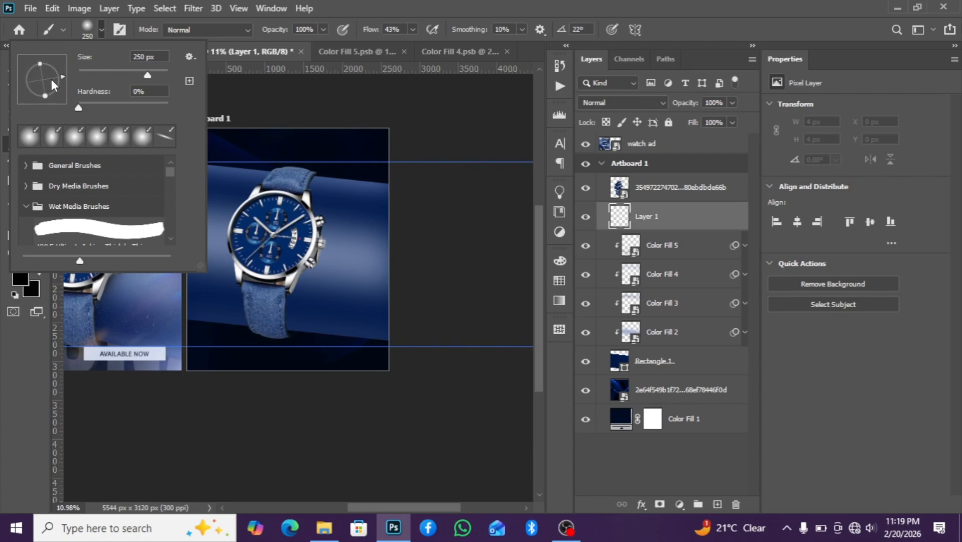
mouse_move(41, 70)
mouse_down()
mouse_move(61, 75)
mouse_move(54, 46)
mouse_move(43, 49)
mouse_up()
click(235, 77)
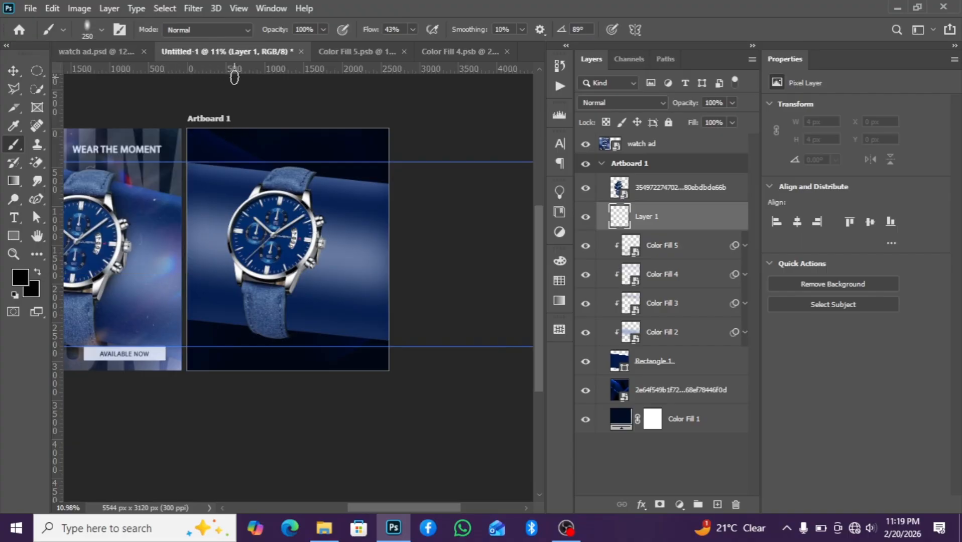
key(bracketright)
key(bracketright)
key(bracketright)
key(bracketright)
key(bracketright)
key(bracketright)
key(bracketright)
key(bracketright)
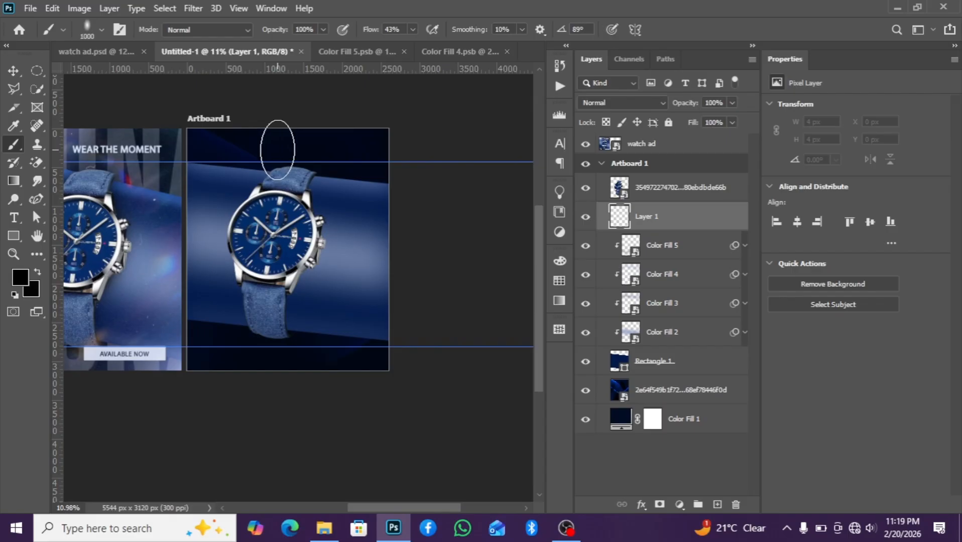
Paint soft black shadow strokes on the new layer along the watch's upper strap and lower strap
mouse_move(277, 150)
mouse_down()
mouse_move(268, 217)
mouse_move(293, 204)
mouse_move(294, 185)
mouse_up()
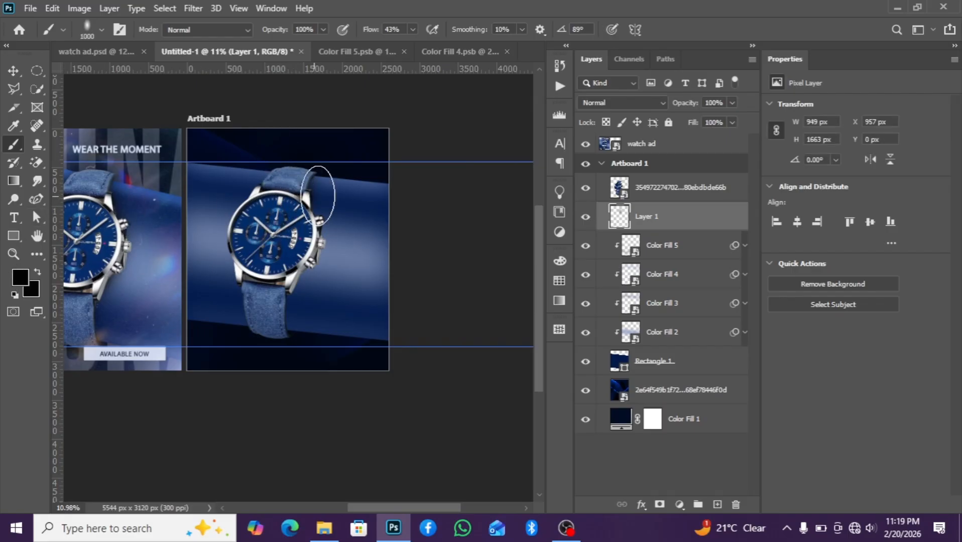
mouse_move(297, 215)
mouse_down()
mouse_move(309, 249)
mouse_move(298, 245)
mouse_move(295, 265)
mouse_up()
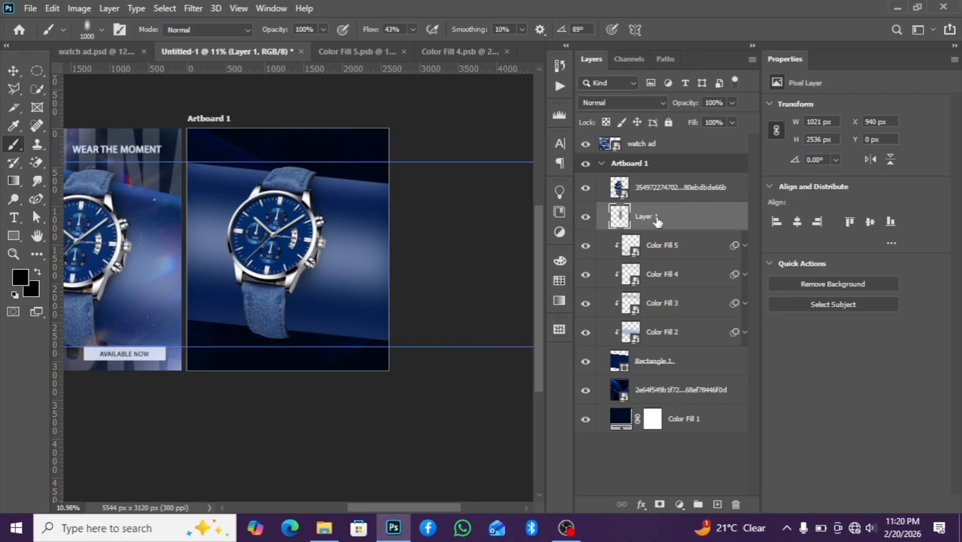
mouse_move(265, 285)
mouse_down()
mouse_move(281, 286)
mouse_move(272, 316)
mouse_move(262, 311)
mouse_move(291, 247)
mouse_move(310, 232)
mouse_move(295, 202)
mouse_move(242, 326)
mouse_move(263, 317)
mouse_move(242, 213)
mouse_move(254, 219)
mouse_move(277, 194)
mouse_up()
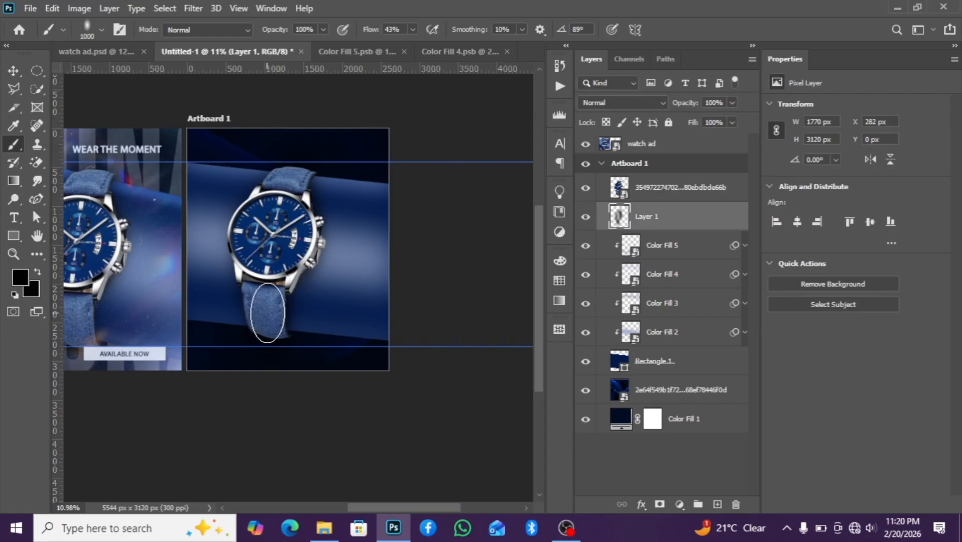
Toggle the shadow layer's visibility to compare the artboard with and without it
scroll(272, 243, down, 3)
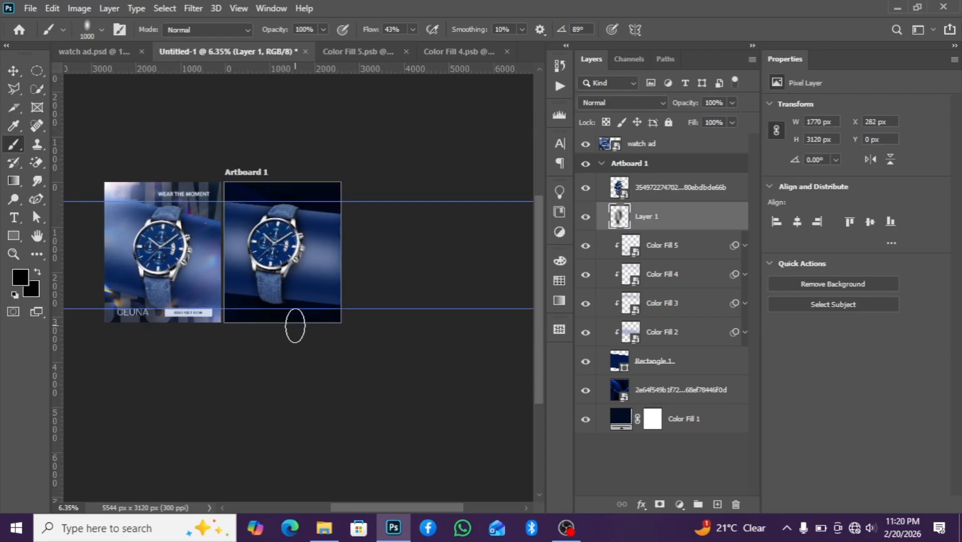
scroll(295, 332, up, 1)
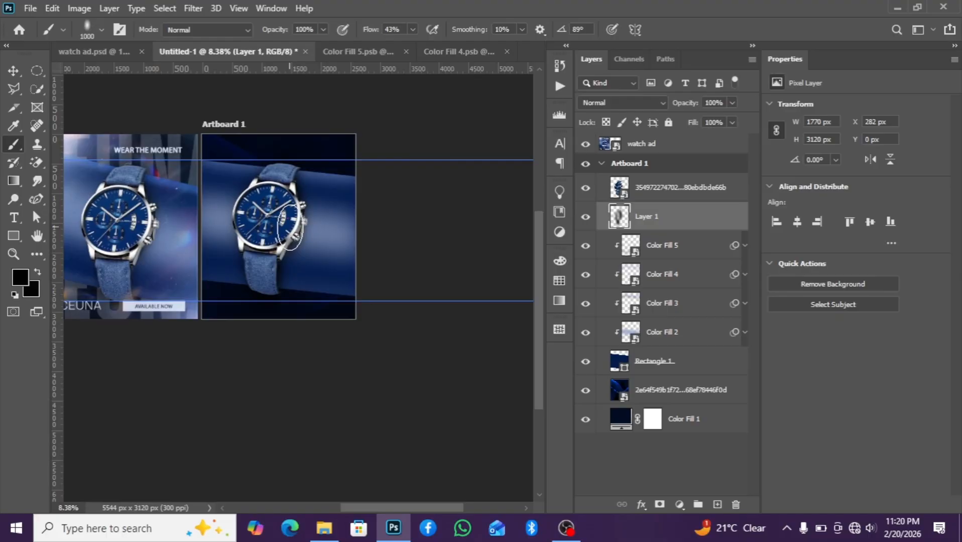
click(585, 217)
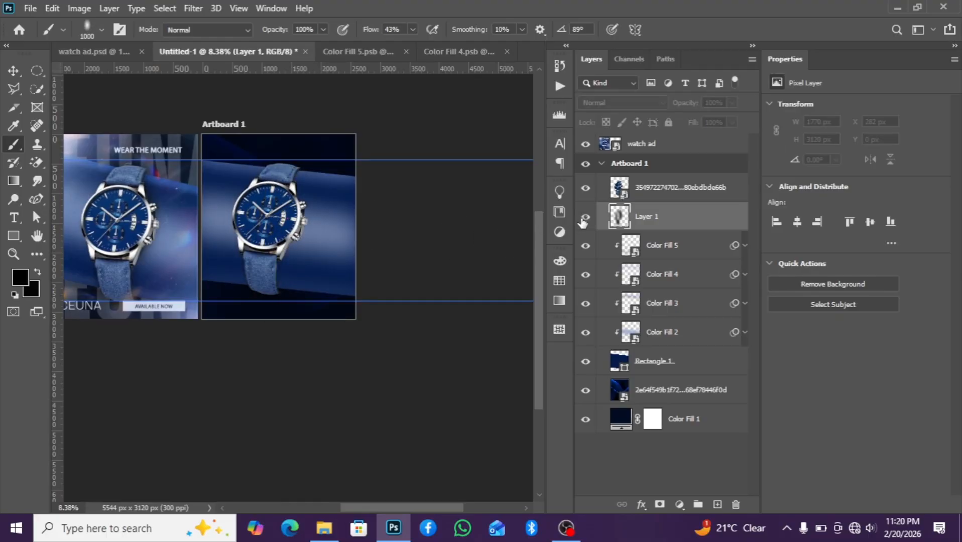
Turn the shadow layer's visibility back on
click(583, 219)
scroll(297, 285, down, 2)
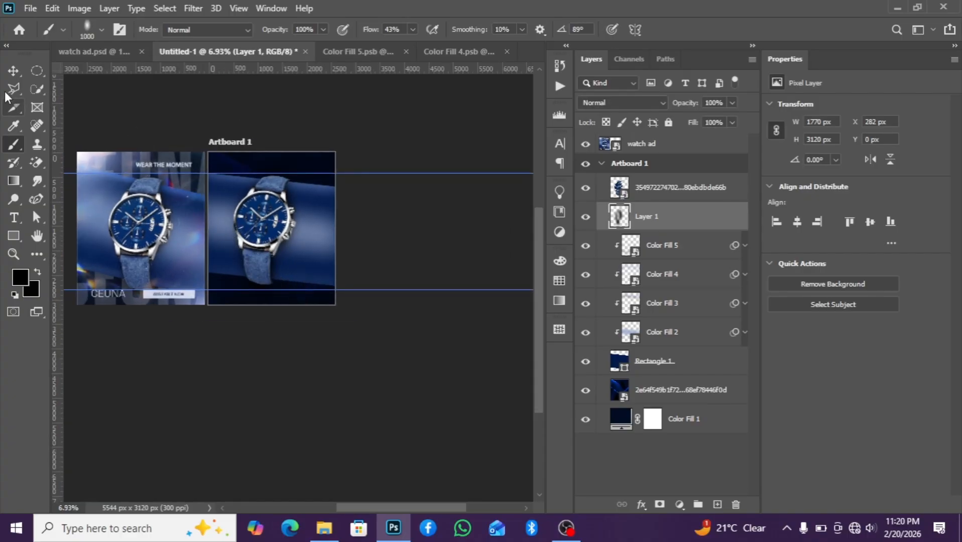
click(13, 71)
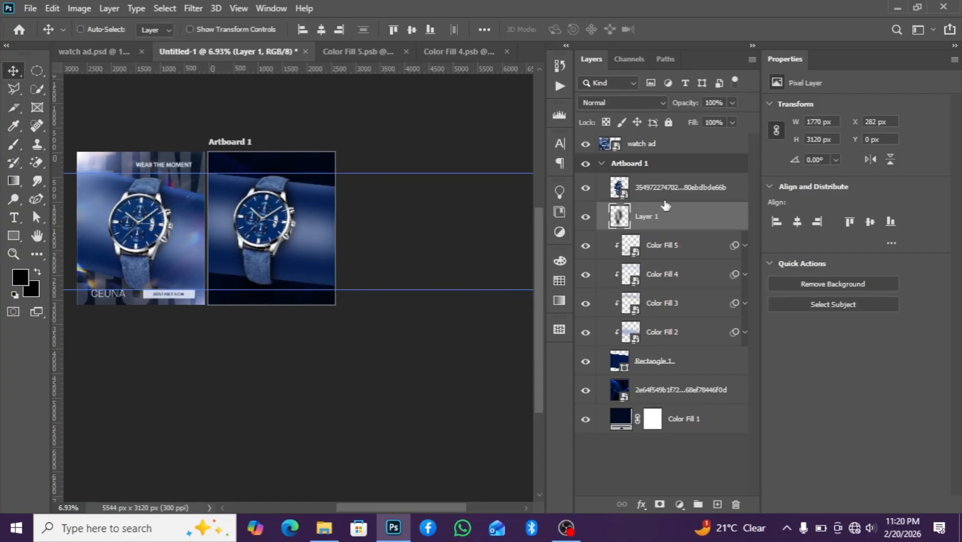
Add a new empty layer directly above the blurred background photo layer
click(699, 394)
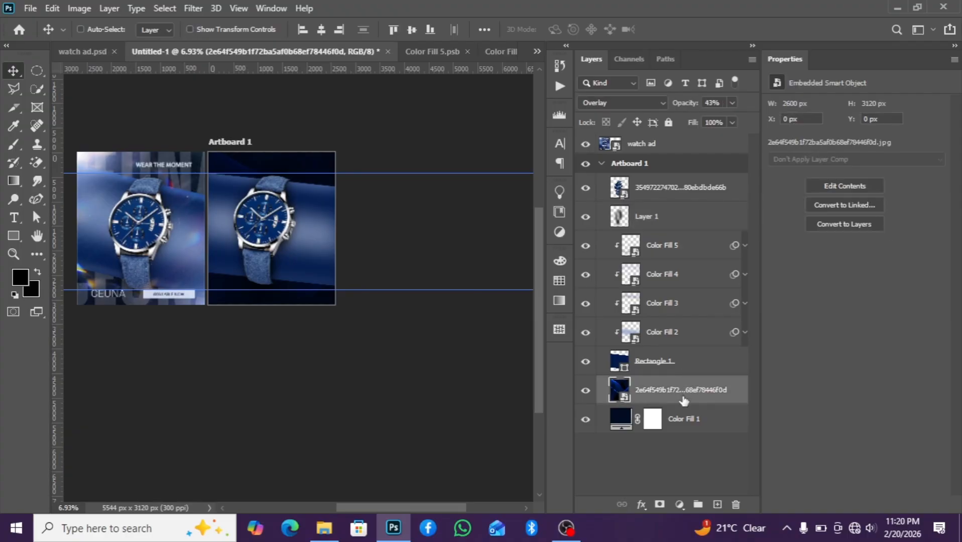
click(718, 504)
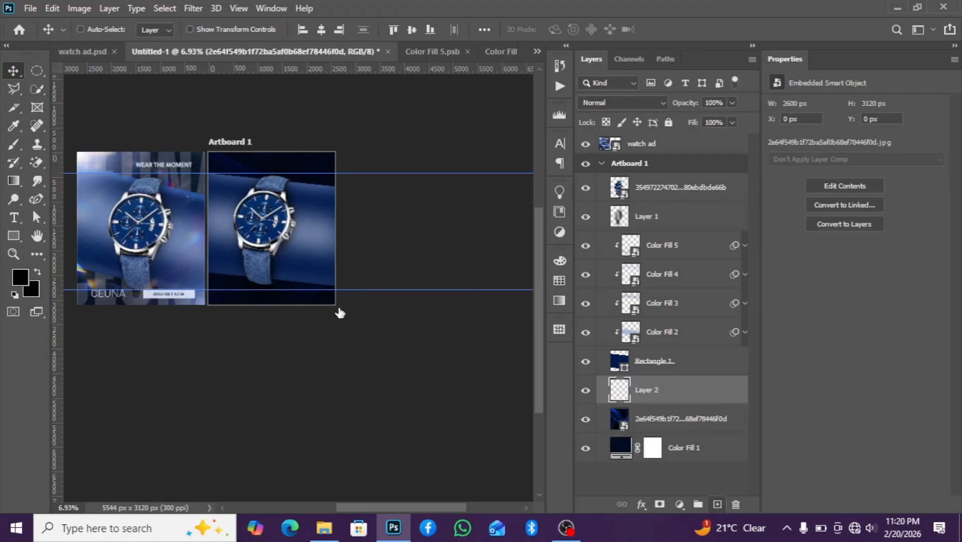
Type the word ceuna on the artboard below the watch and move it slightly right
scroll(241, 251, up, 1)
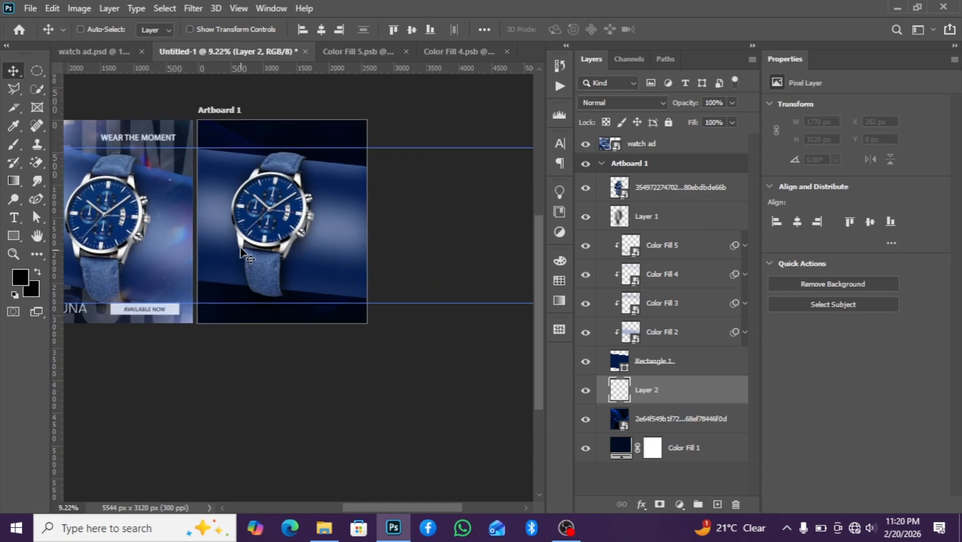
click(14, 218)
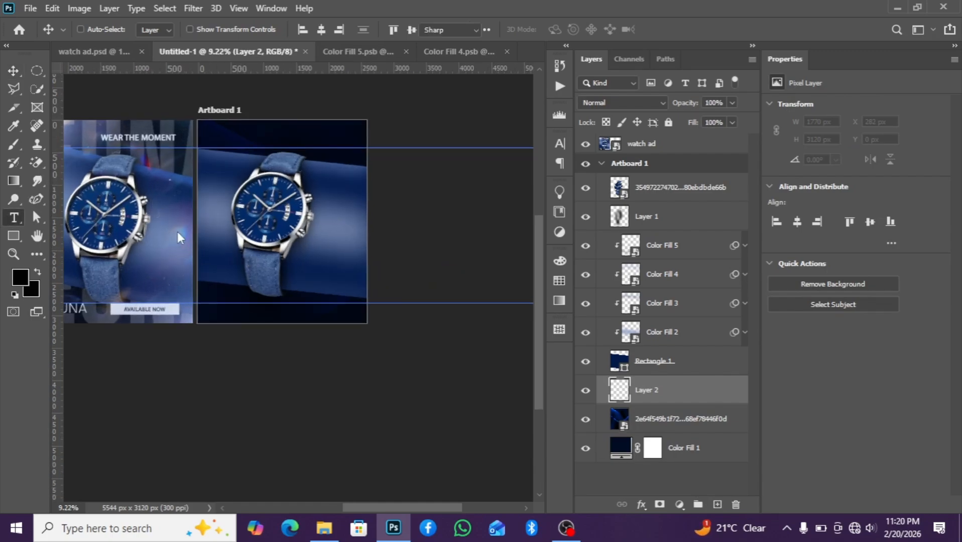
click(222, 266)
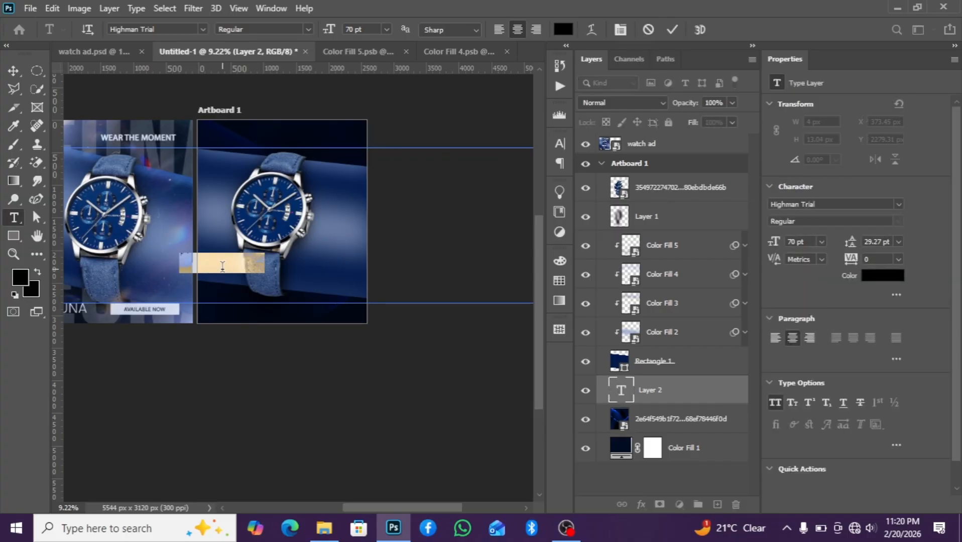
key(BackSpace)
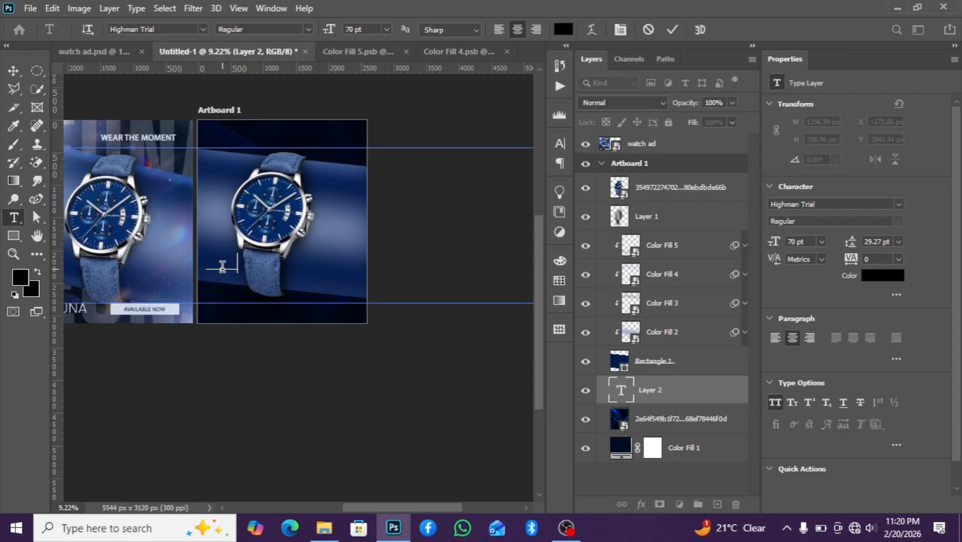
click(14, 71)
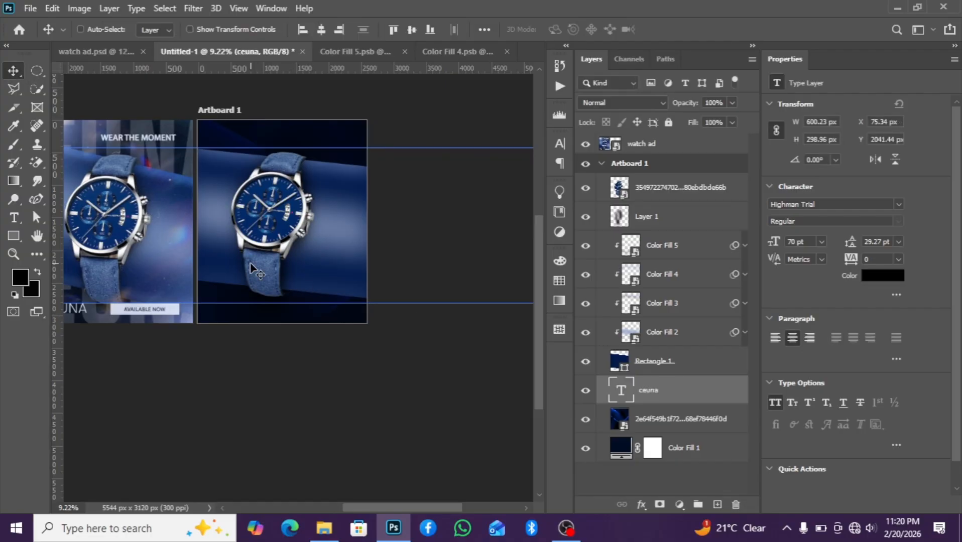
drag(224, 264, 287, 270)
Set the ceuna text colour to #cfd9ee
click(882, 276)
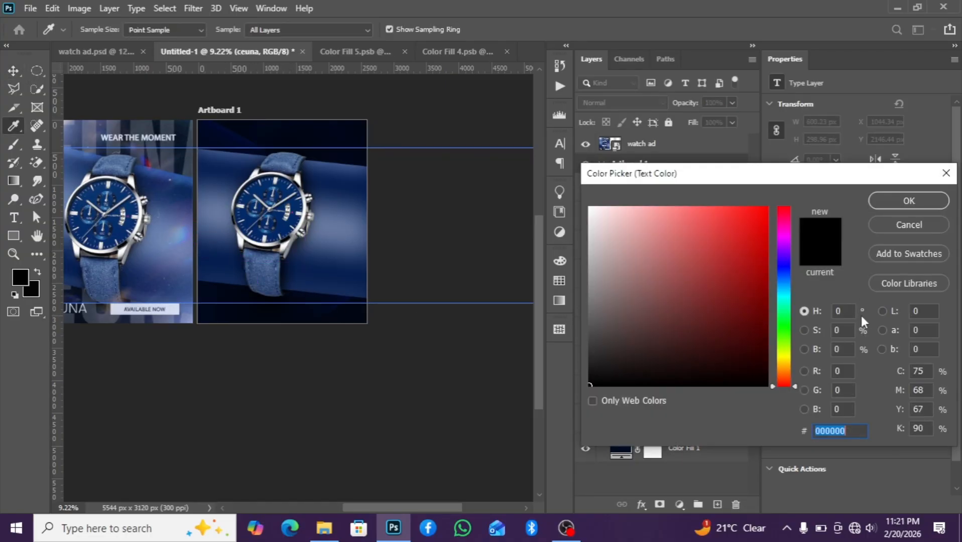
text(cf)
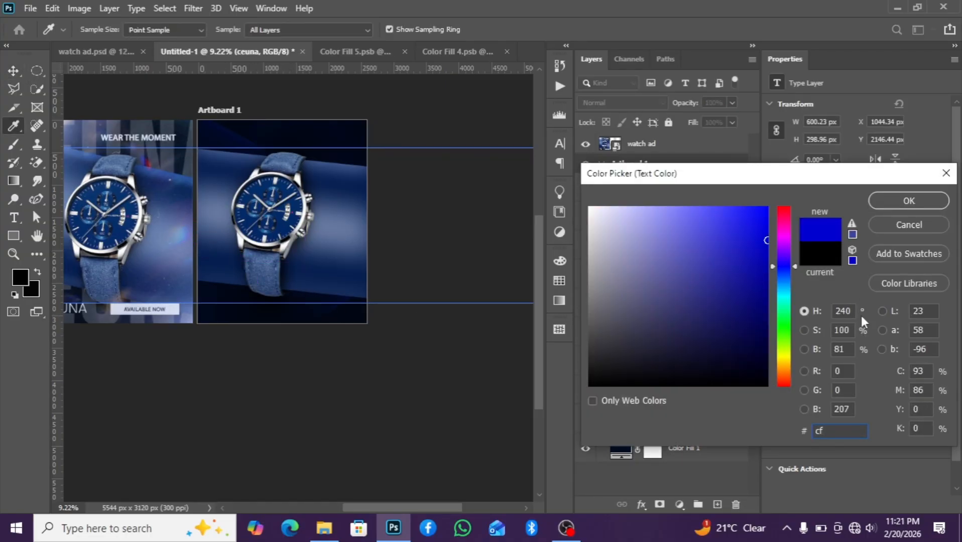
text(d9)
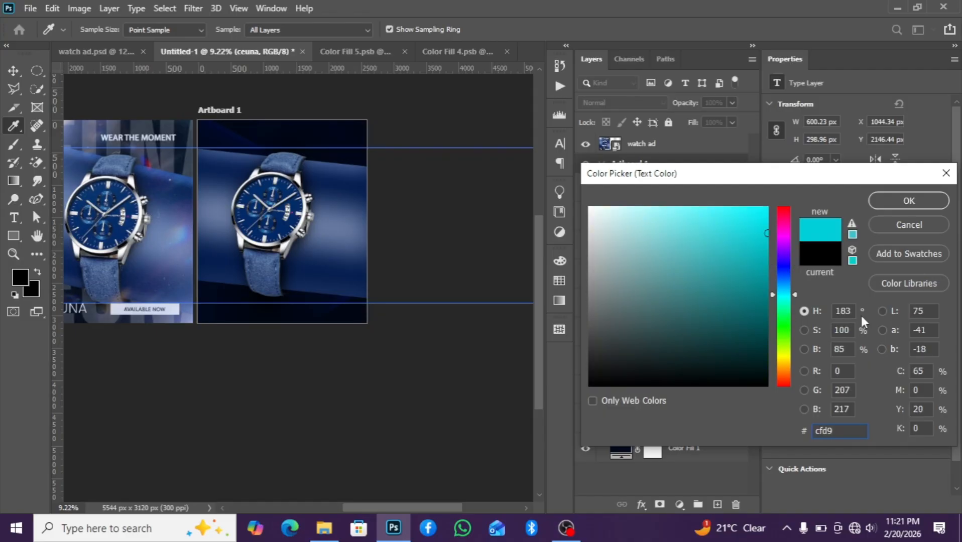
text(ee)
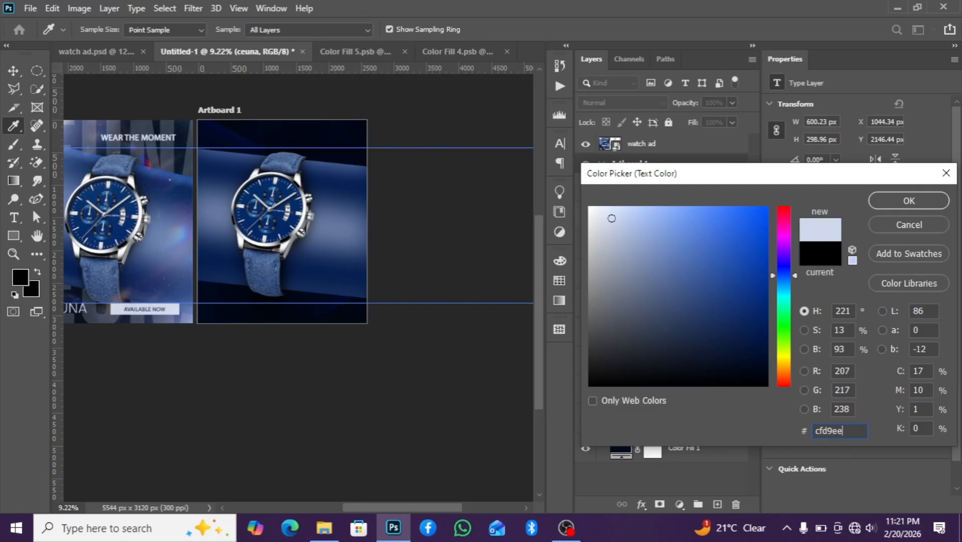
click(916, 205)
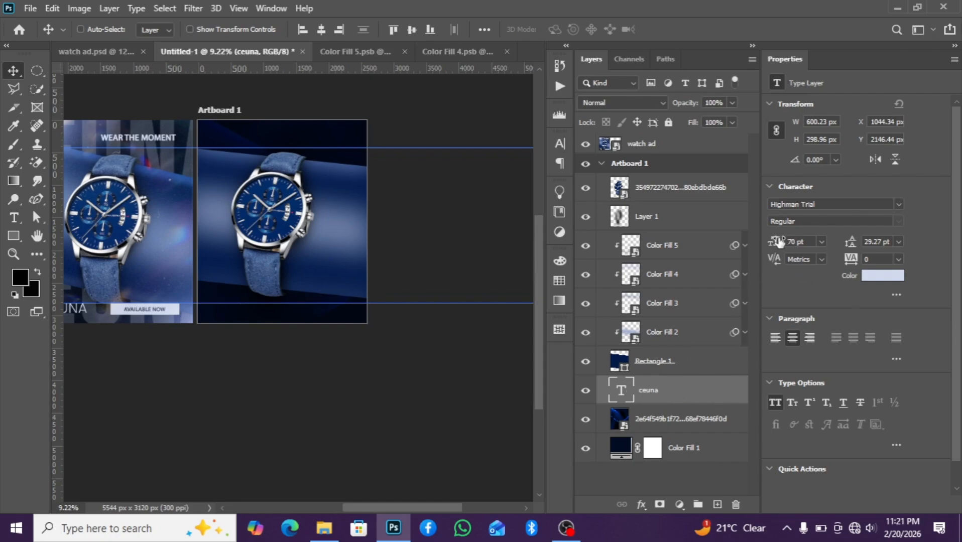
Enlarge the ceuna text to 113 pt and scale it to about 349% across the artboard's lower edge
drag(778, 242, 779, 242)
drag(776, 243, 802, 241)
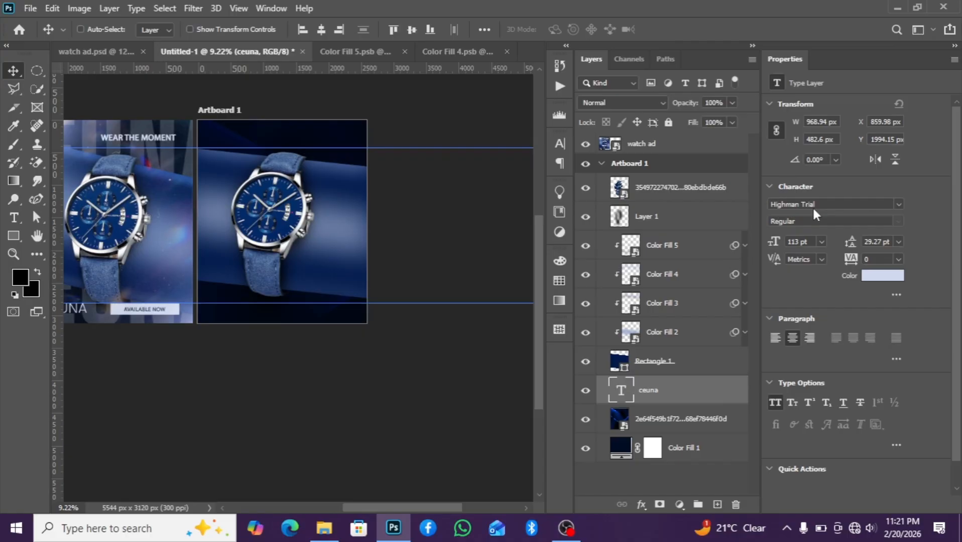
key(ctrl+t)
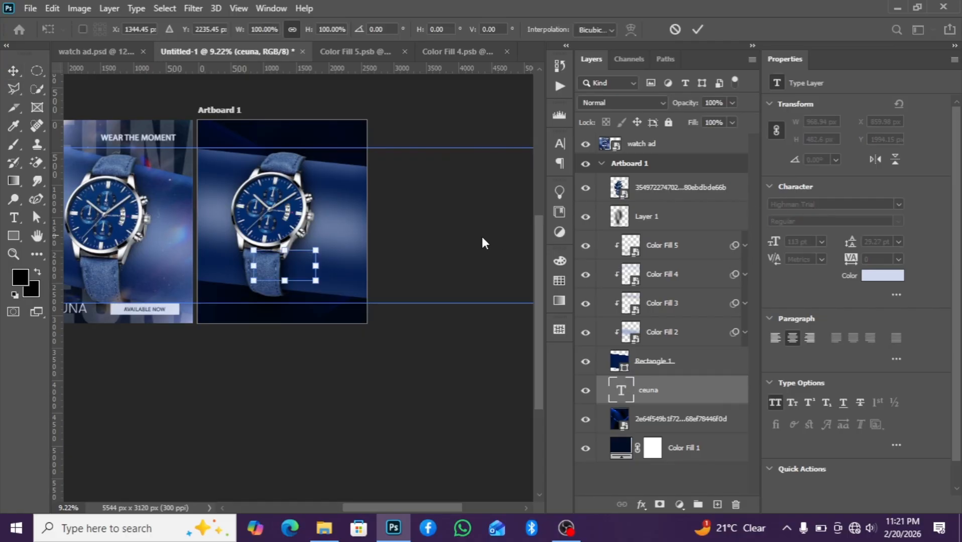
drag(316, 281, 400, 347)
drag(255, 325, 180, 355)
drag(290, 317, 315, 315)
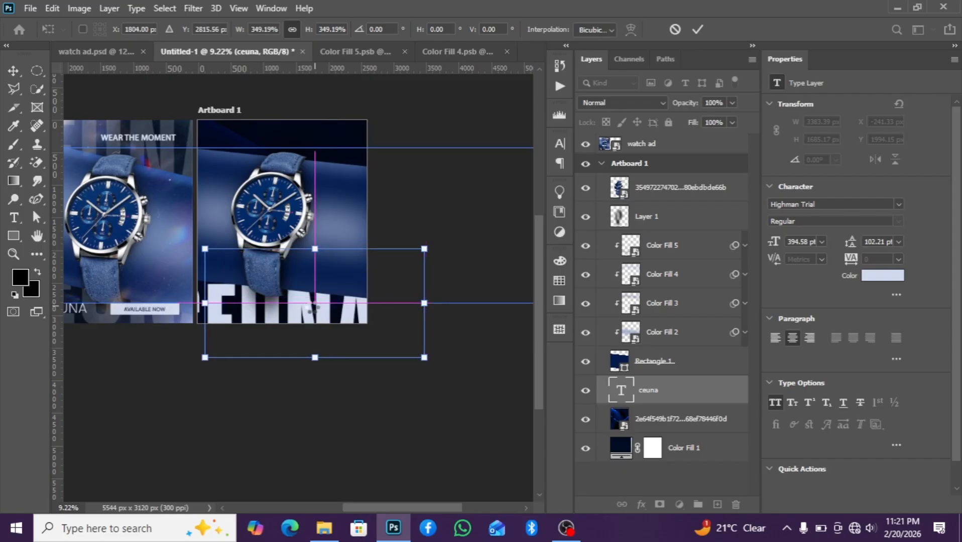
key(Return)
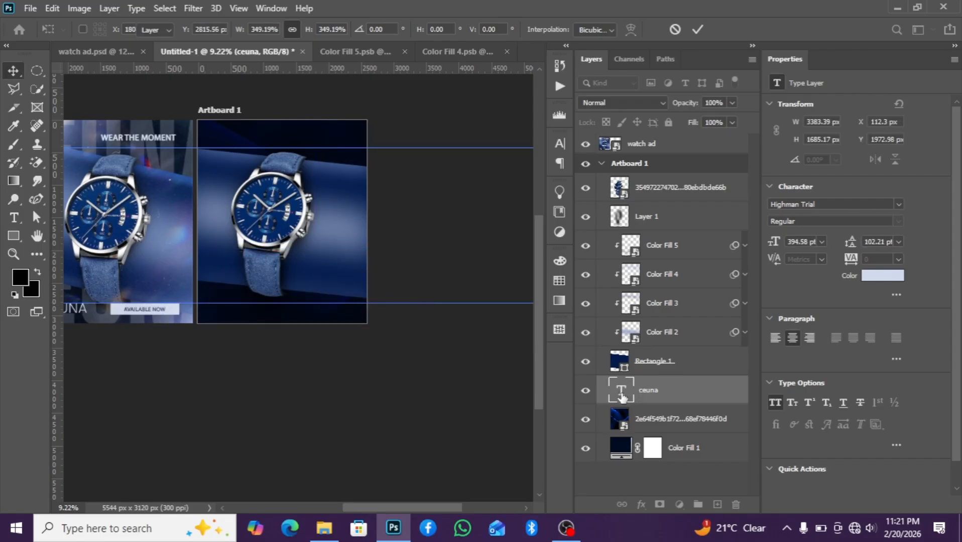
Nudge the ceuna text left so it slightly overhangs the artboard's left edge
key(Left)
key(Left)
key(Left)
key(Left)
key(Left)
key(Left)
key(Left)
key(Left)
key(Left)
key(Left)
key(Left)
key(Left)
key(Left)
key(Left)
key(Left)
key(Left)
key(Left)
key(Left)
key(Left)
key(Left)
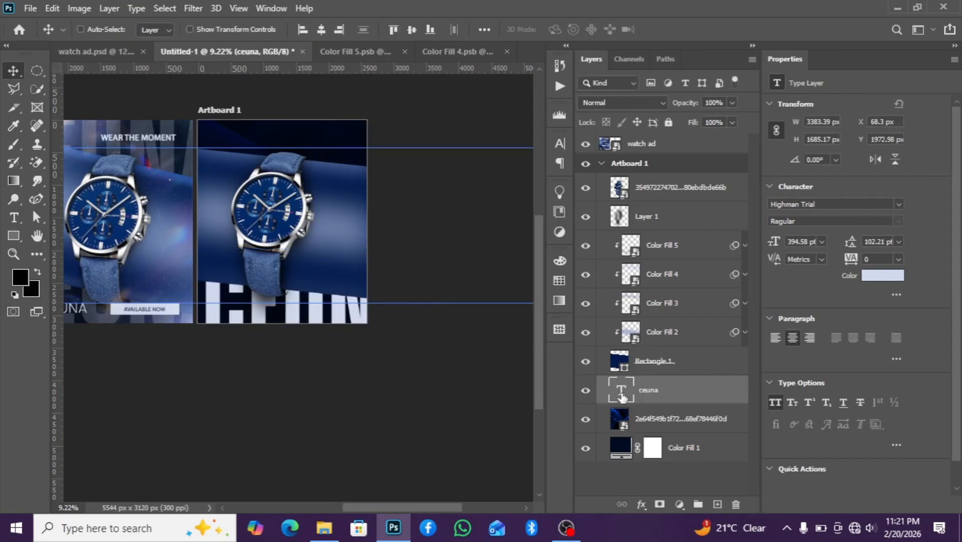
key(Left)
key(Left)
key(Left)
key(Left)
key(Left)
key(Left)
key(Left)
key(Left)
key(Left)
key(Left)
key(Left)
key(Left)
key(Left)
key(Left)
key(Left)
key(Left)
key(Left)
key(Left)
key(Left)
key(Left)
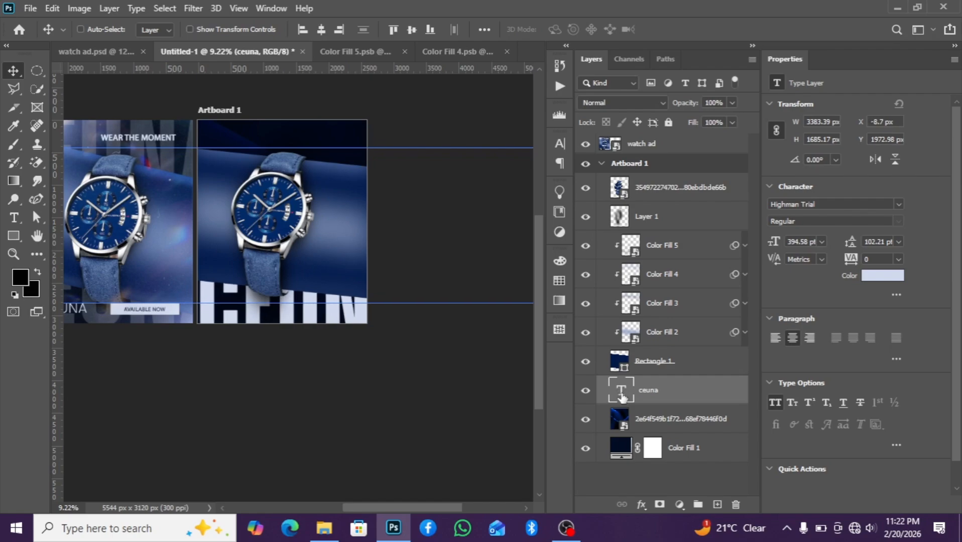
key(Left)
key(Left)
key(Left)
key(Left)
key(Left)
key(Left)
key(Left)
key(Left)
key(Left)
key(Left)
key(Left)
key(Left)
key(Left)
key(Left)
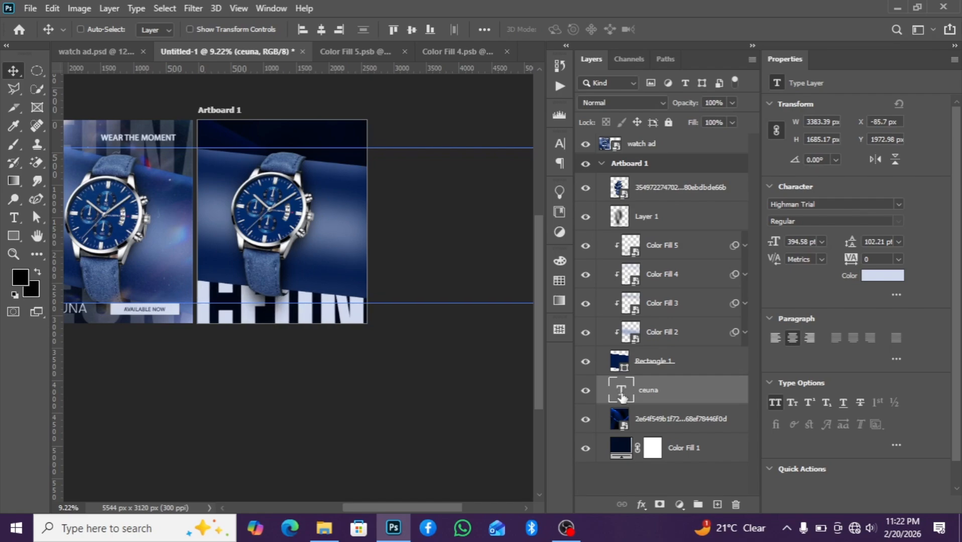
key(shift+Right)
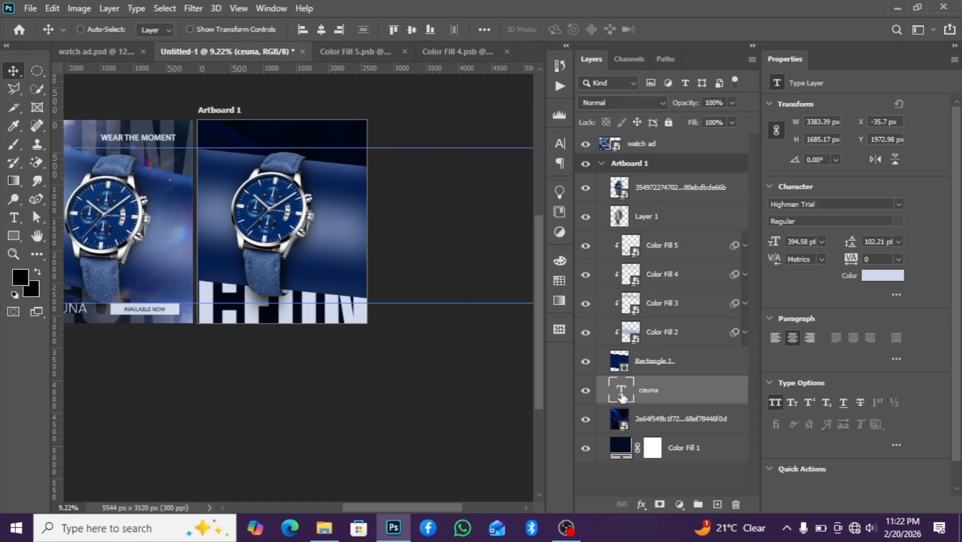
key(shift+Left)
key(Left)
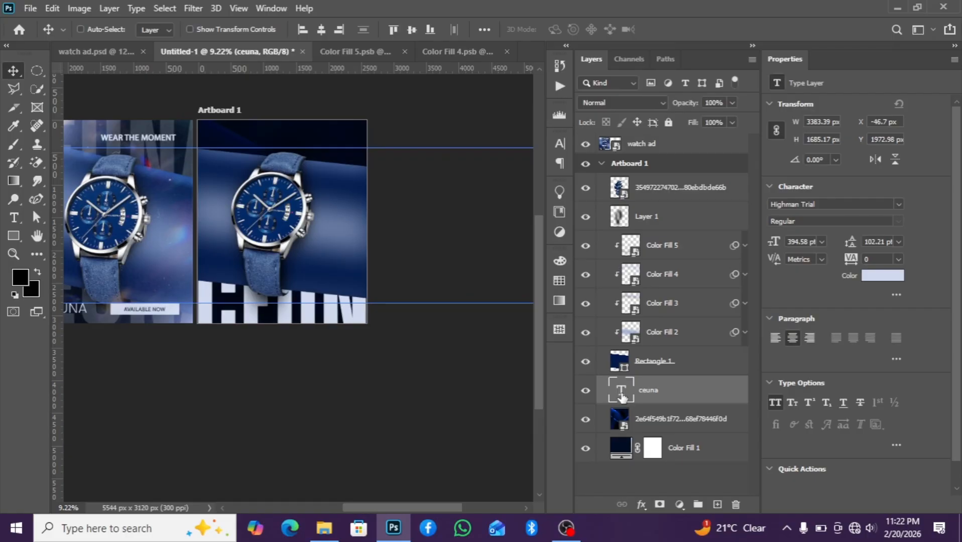
key(ctrl)
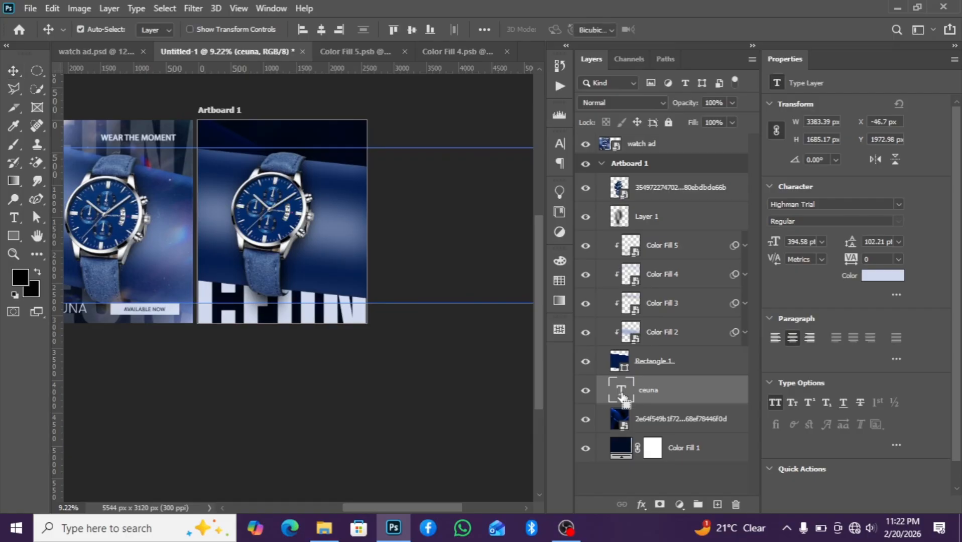
Scale the ceuna text up slightly to about 102.5% with Free Transform
key(ctrl+t)
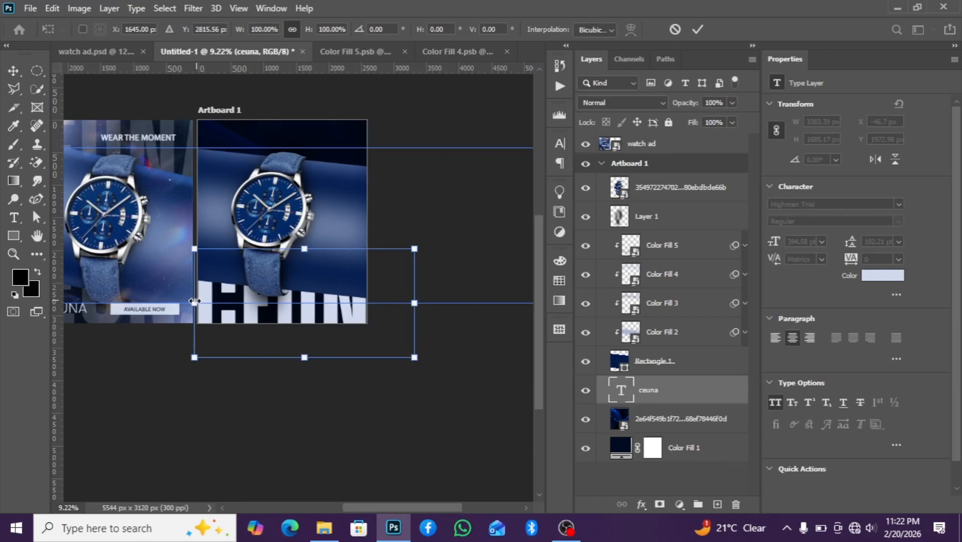
drag(195, 302, 192, 302)
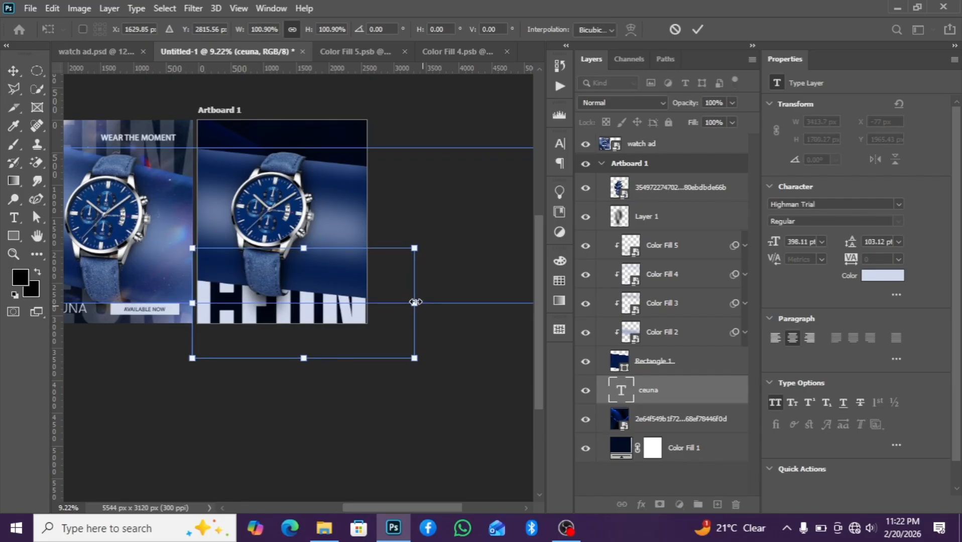
drag(415, 302, 419, 303)
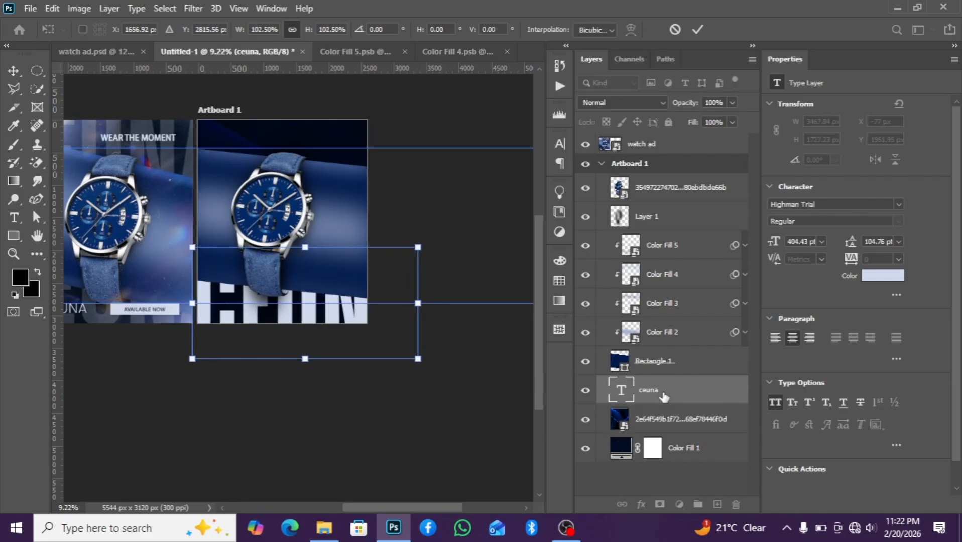
key(Return)
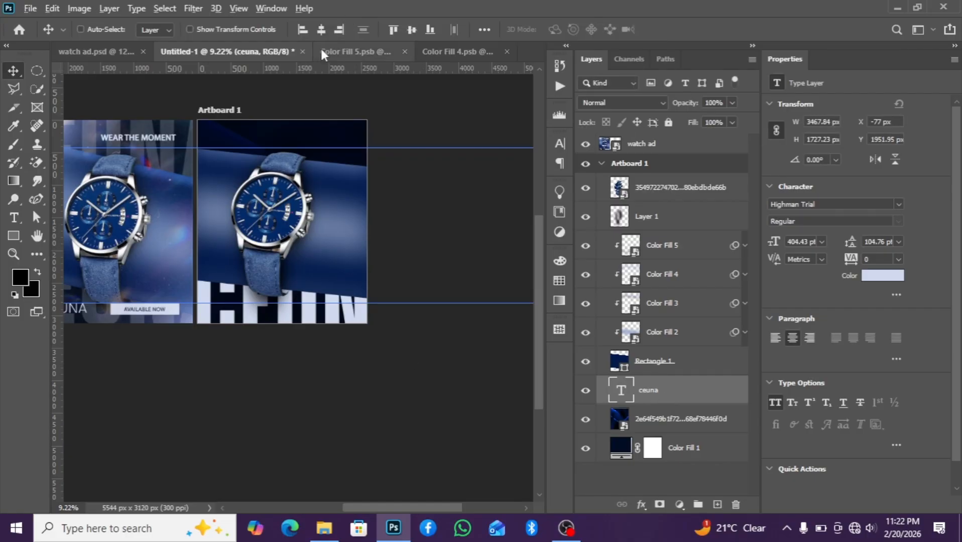
Duplicate the ceuna text and move the copy to the artboard's top edge, nudging it right and down
drag(240, 215, 240, 121)
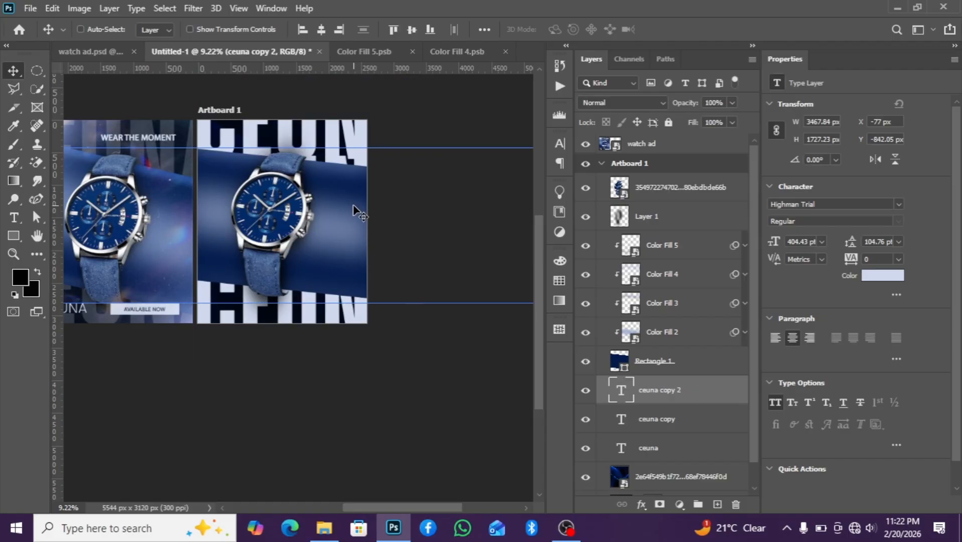
key(shift+Right)
key(shift+Right)
key(shift+Right)
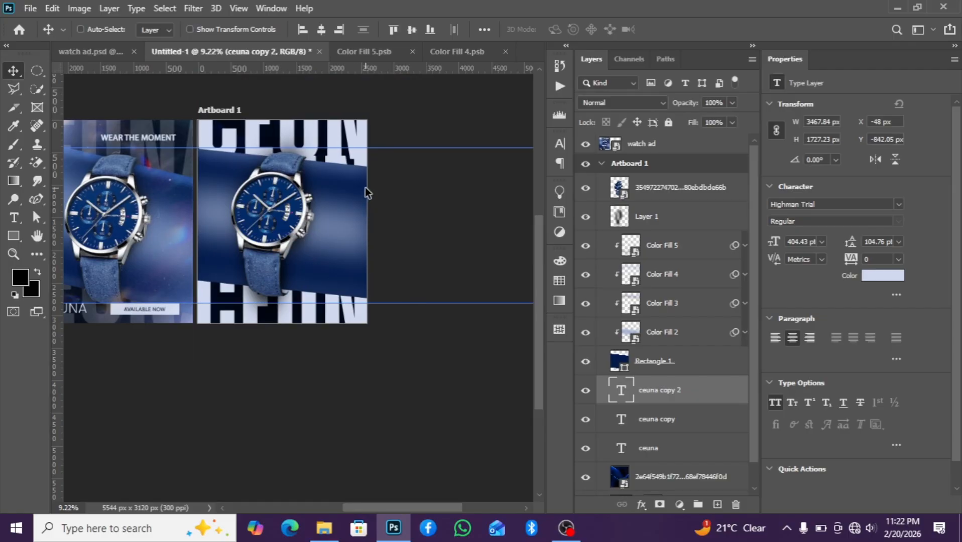
key(shift+Down)
key(shift+Down)
key(shift+Down)
key(shift+Down)
key(shift+Down)
key(shift+Down)
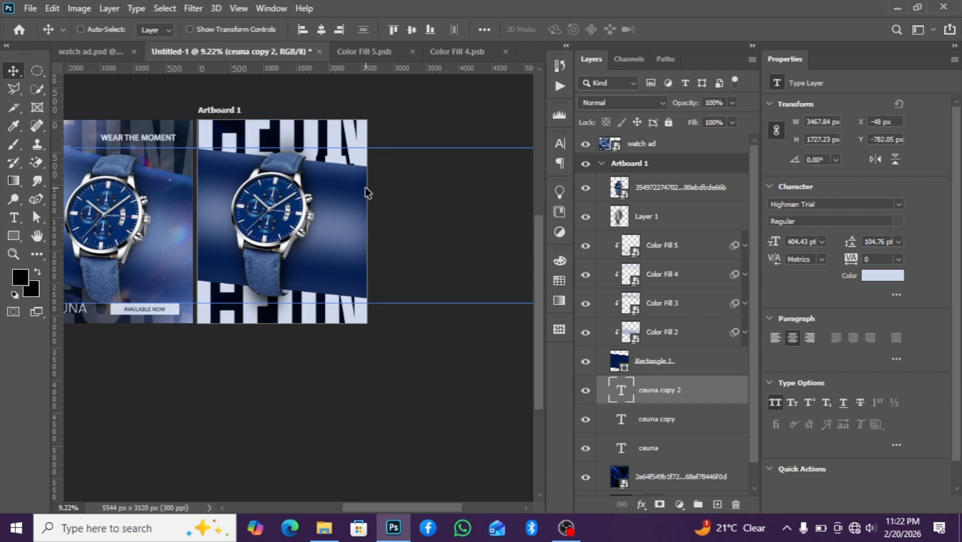
Nudge the ceuna copy layer downward
click(664, 426)
key(shift+Down)
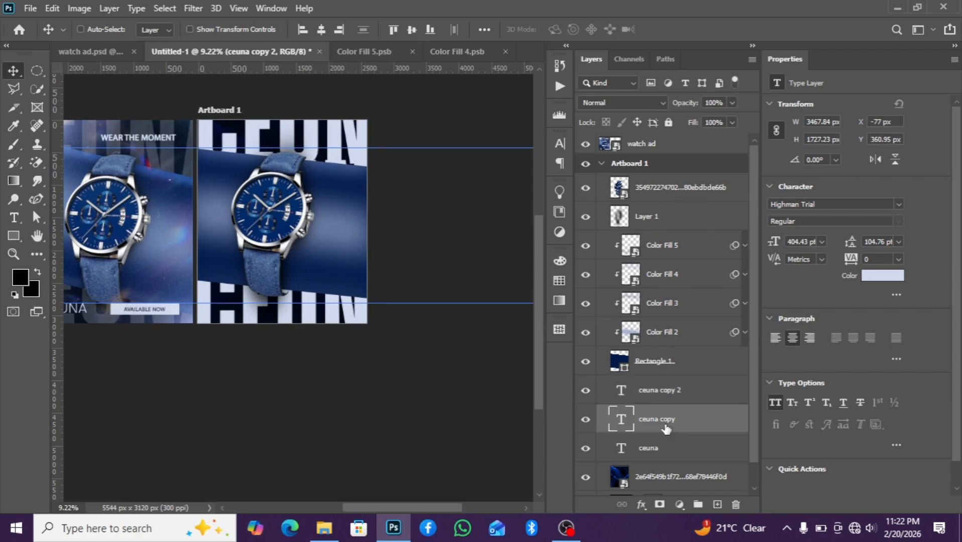
key(shift+Down)
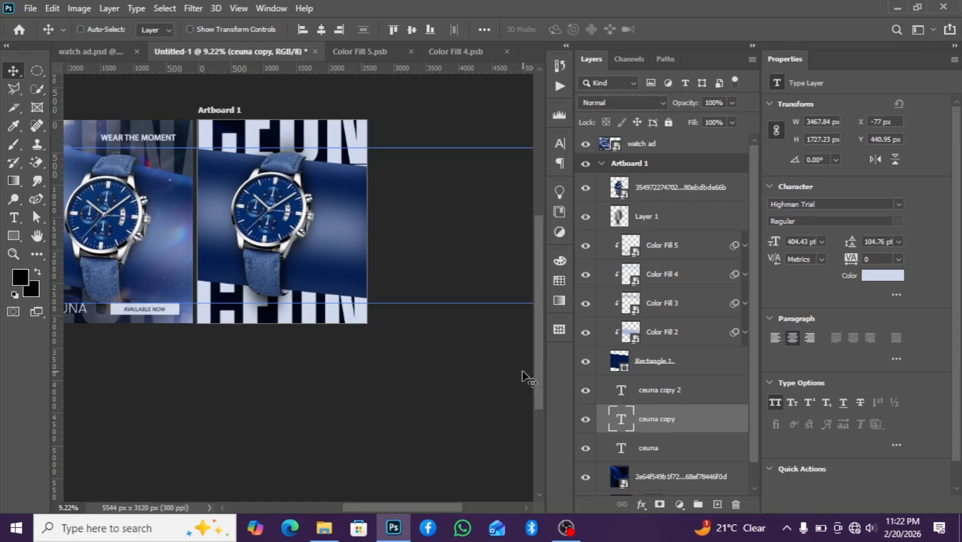
Nudge the ceuna copy 2 text at the top down slightly and select the original ceuna layer
click(702, 400)
key(shift+Down)
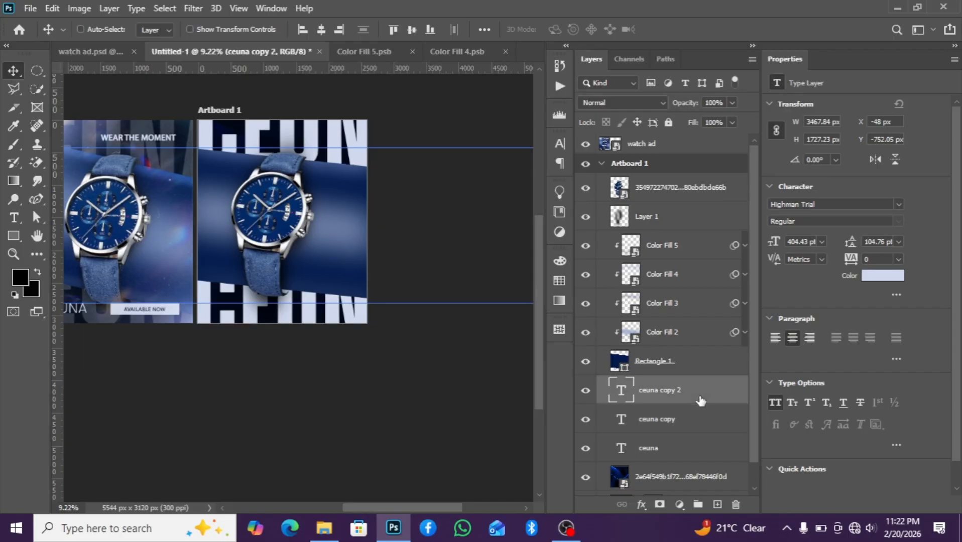
key(shift+Down)
click(683, 460)
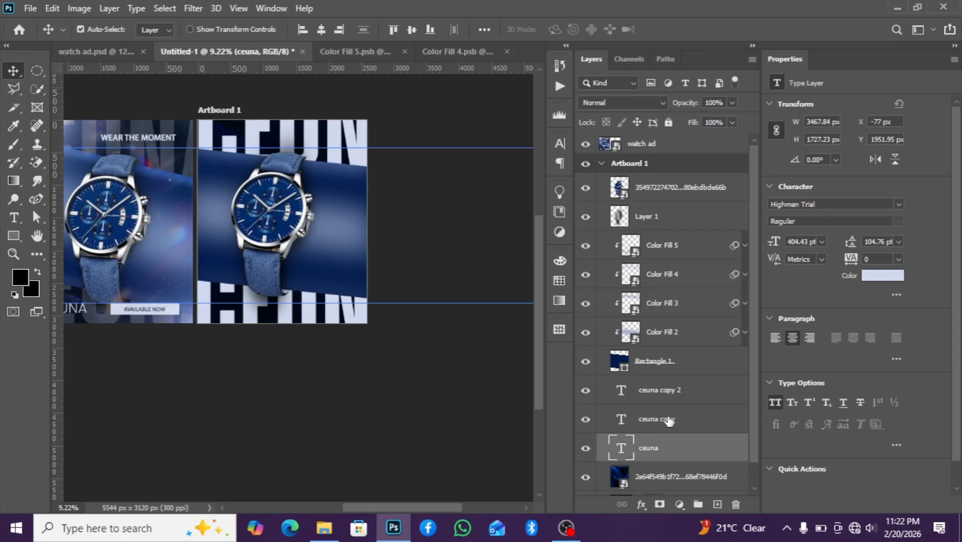
Select all three ceuna text layers and set their opacity to 11%
ctrl+click(682, 397)
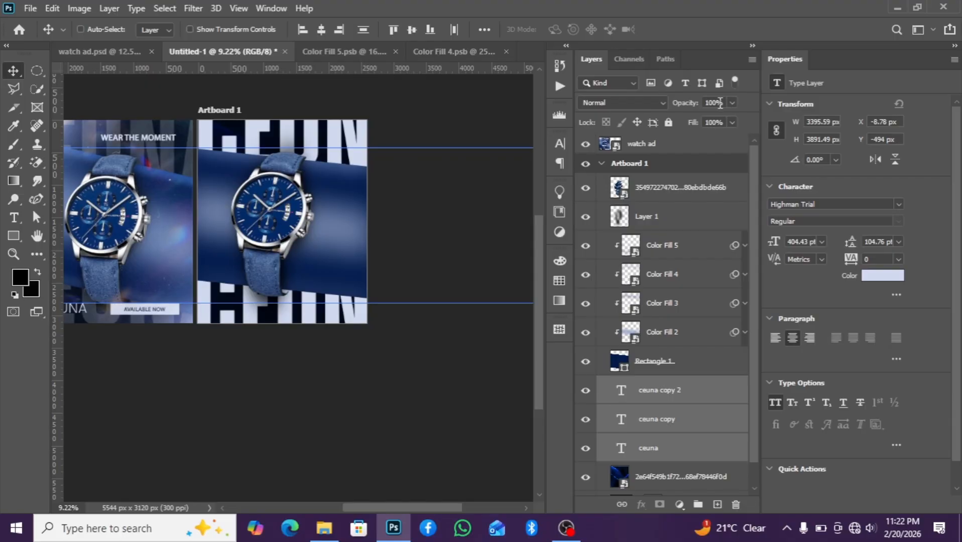
click(705, 104)
text(11)
key(Return)
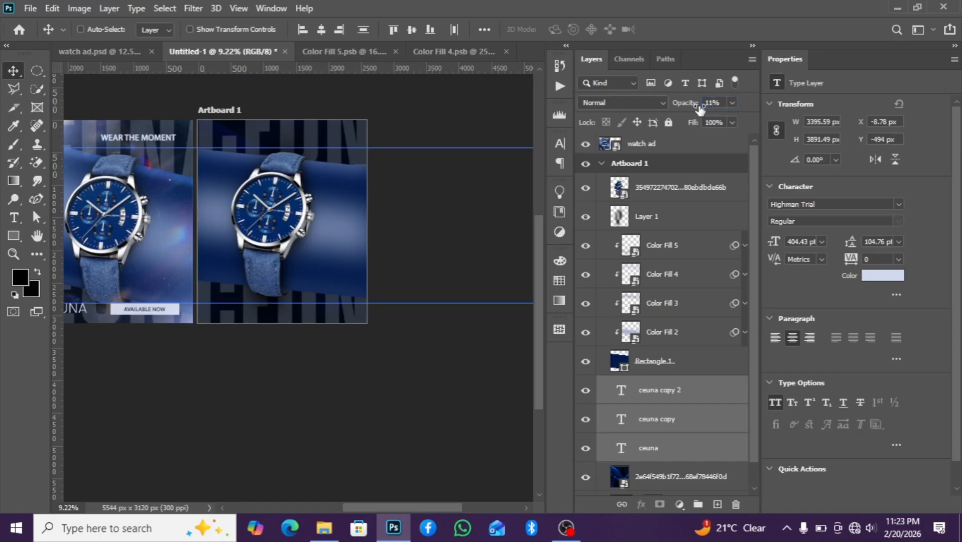
Place the dark speckled texture image from the resources folder above the watch layer, stretching it to the artboard's width
click(689, 199)
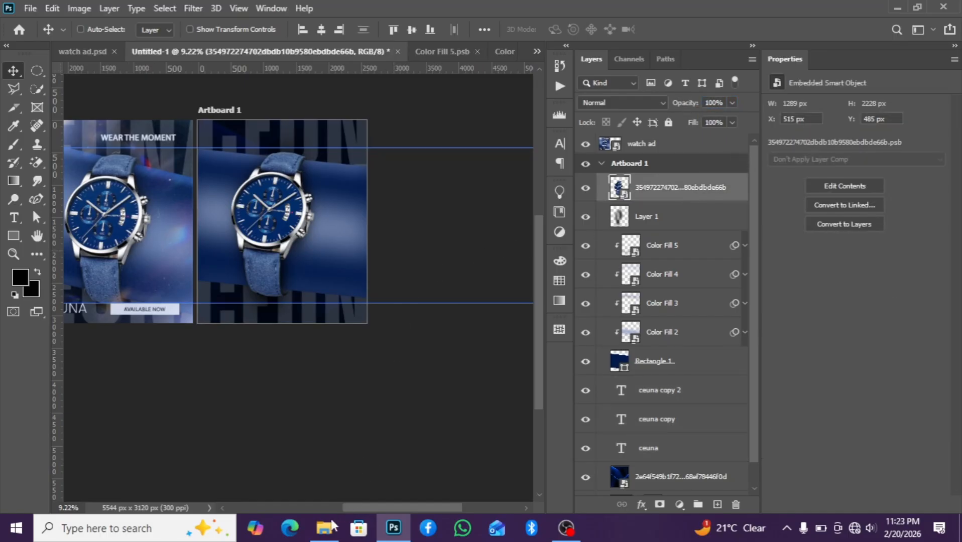
mouse_move(324, 528)
click(327, 494)
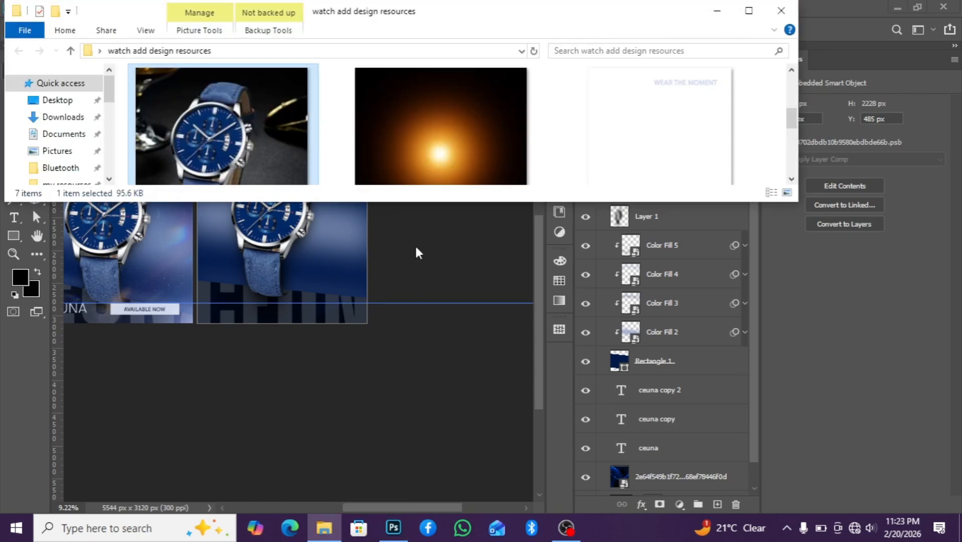
scroll(414, 244, down, 3)
drag(257, 120, 318, 275)
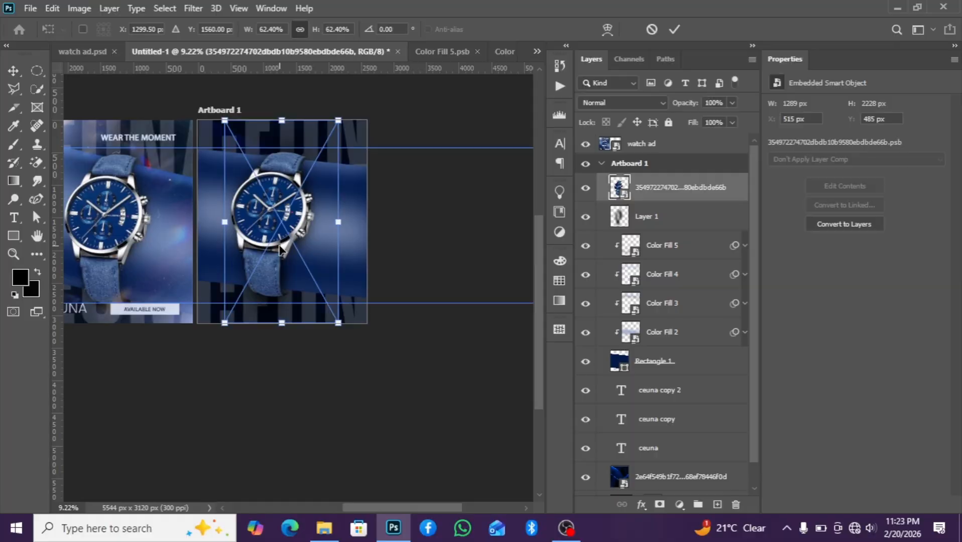
drag(224, 221, 198, 221)
drag(338, 220, 367, 221)
key(Return)
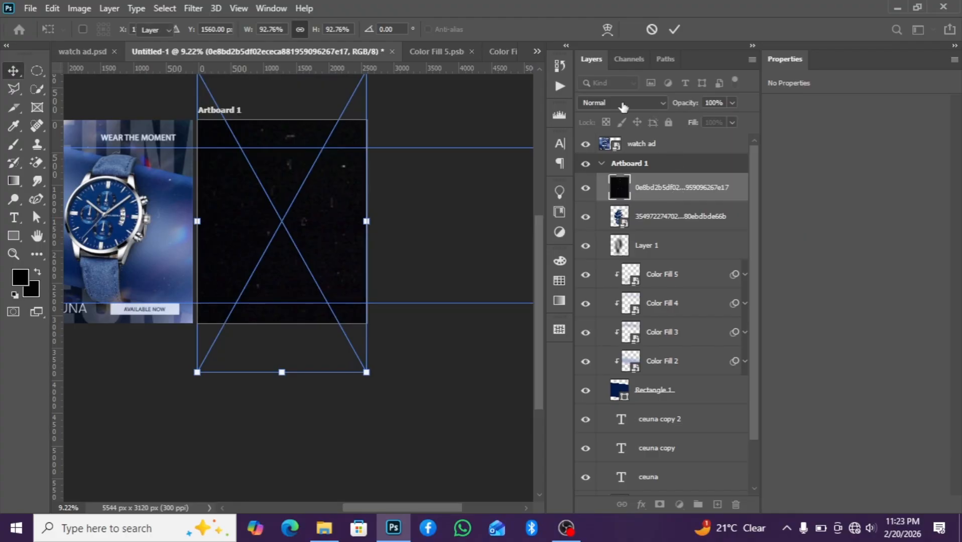
Set the speckled texture layer's blend mode to Screen
click(622, 102)
click(606, 222)
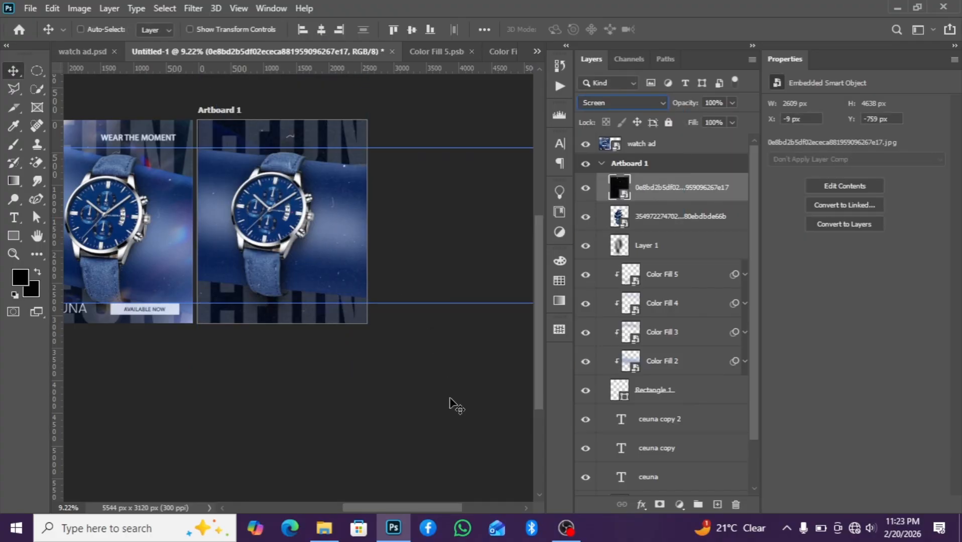
click(13, 254)
drag(254, 243, 296, 232)
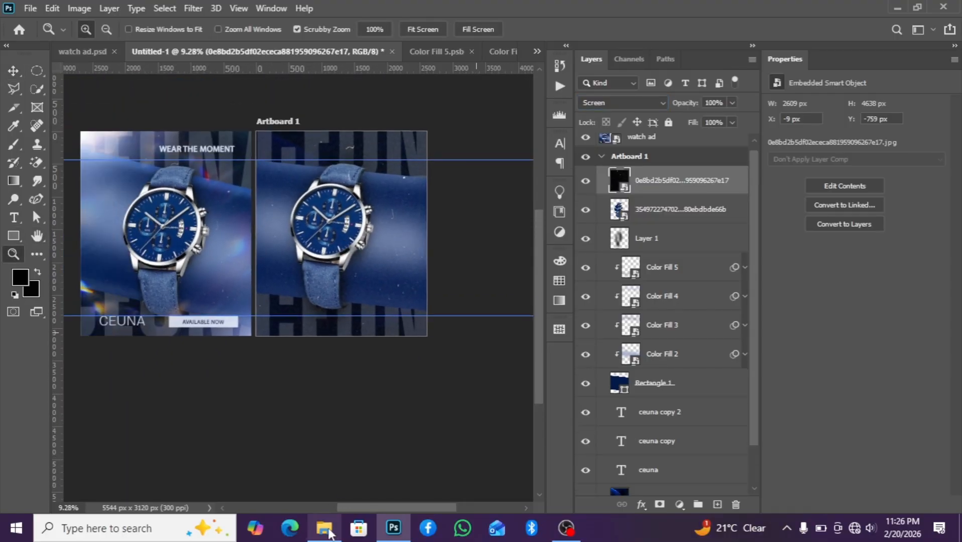
Place the orange glow image from the resources folder onto the artboard
mouse_move(329, 535)
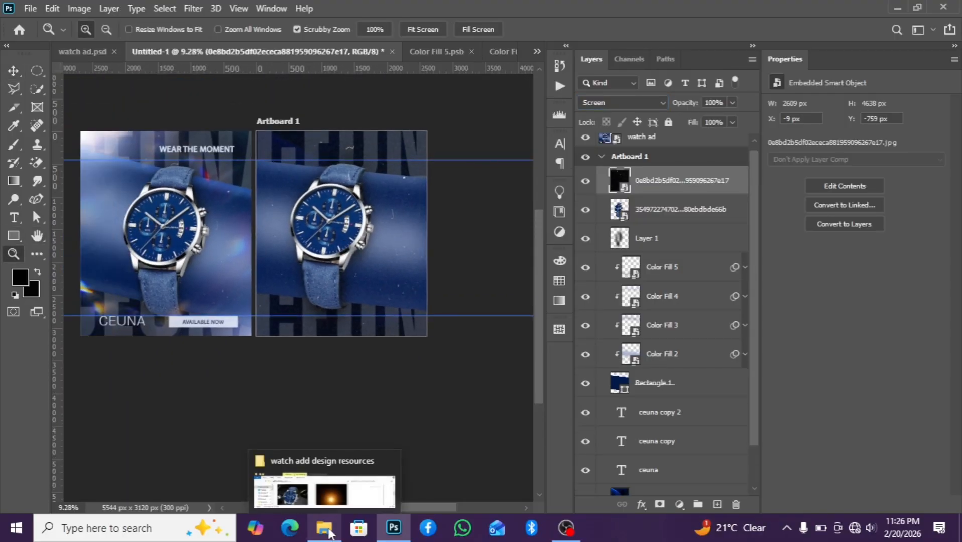
click(333, 507)
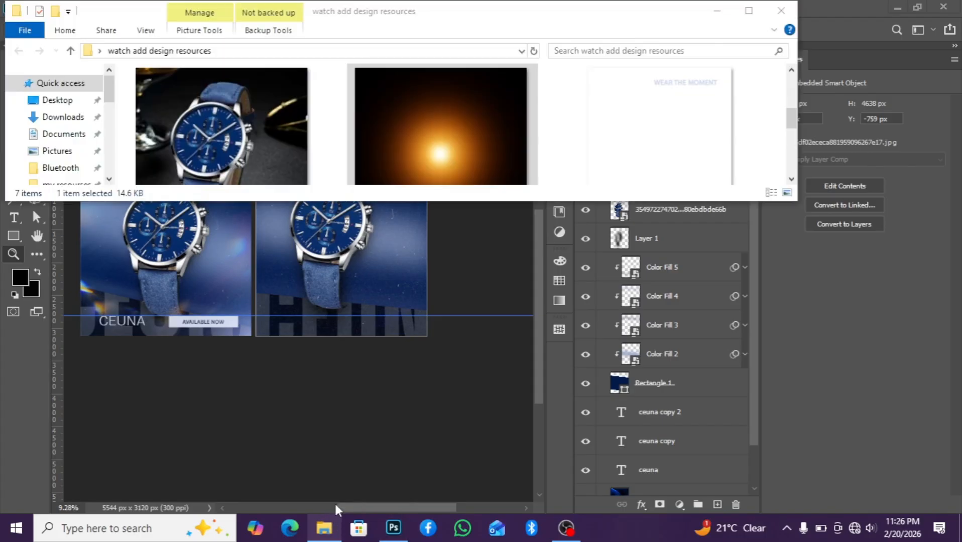
drag(423, 137, 322, 233)
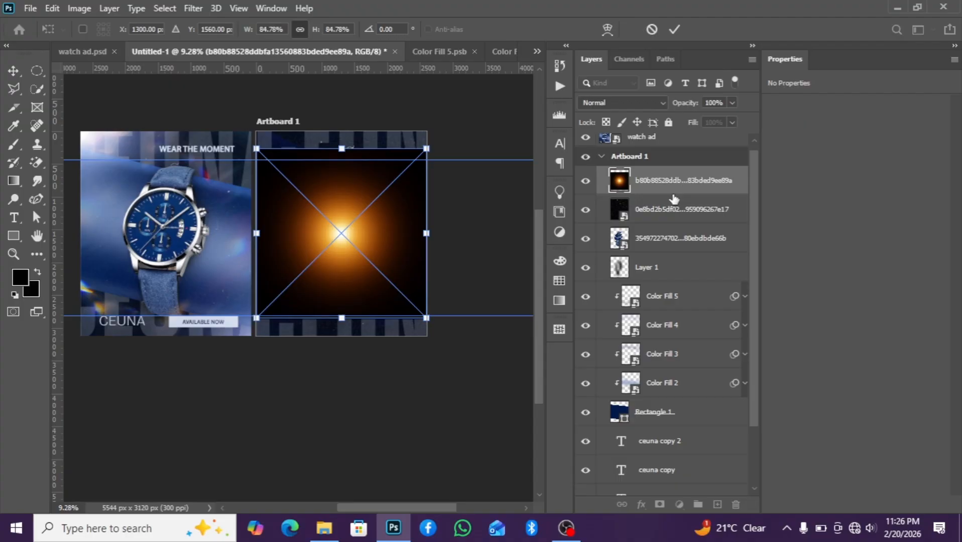
key(Return)
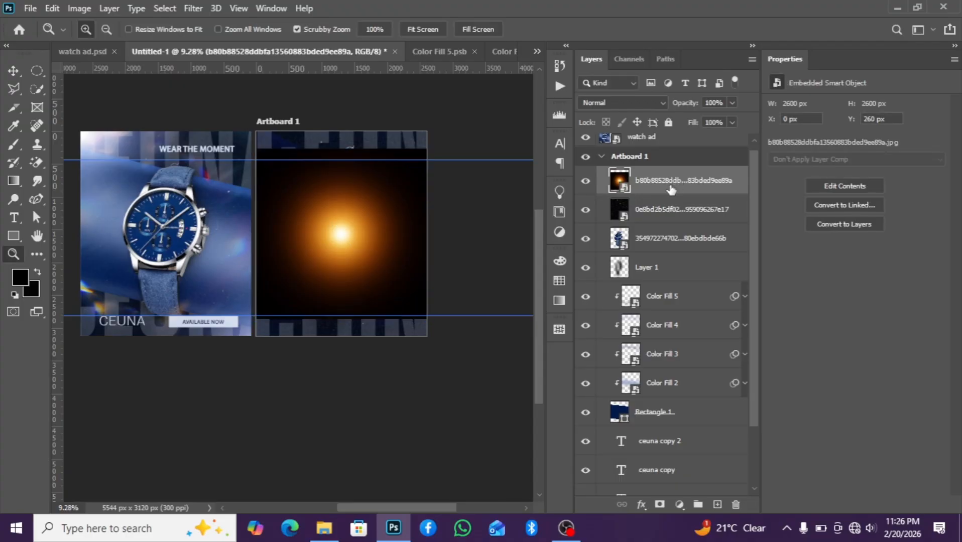
Apply Hue/Saturation to the glow layer with hue +180 and saturation 25
key(ctrl+u)
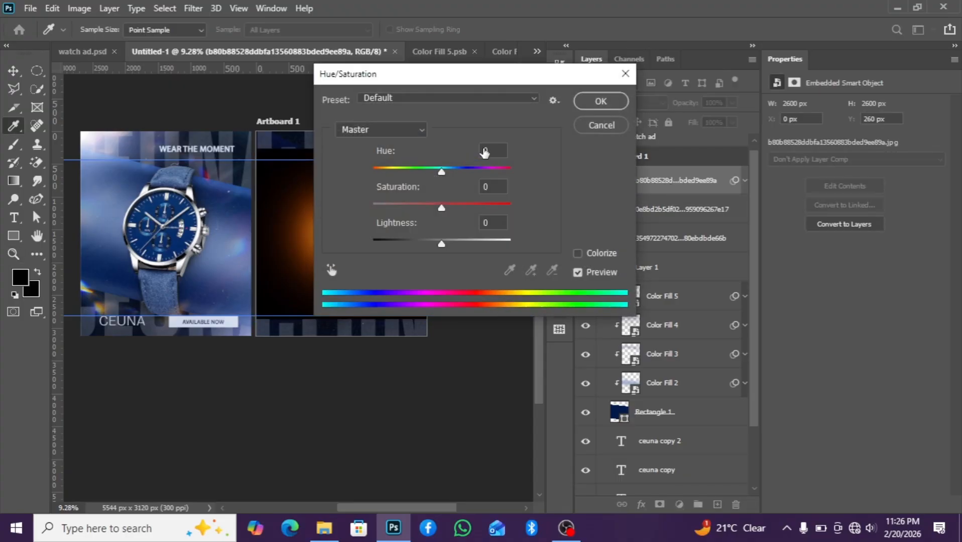
text(230)
click(495, 184)
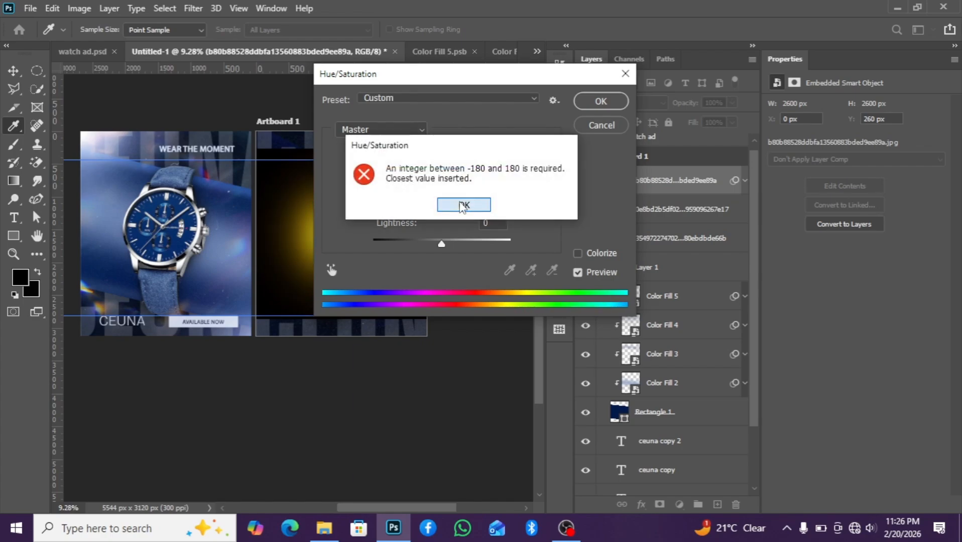
click(463, 205)
click(490, 186)
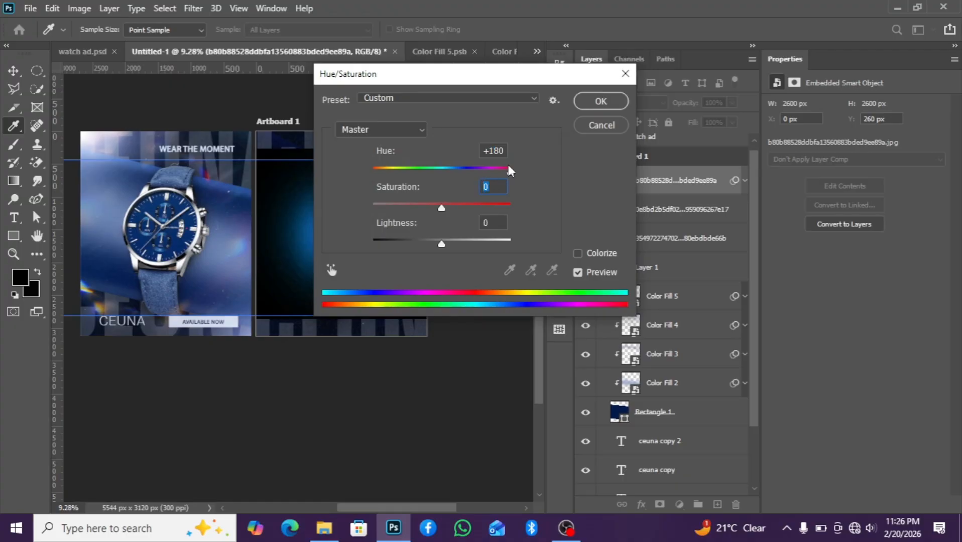
text(25)
click(600, 101)
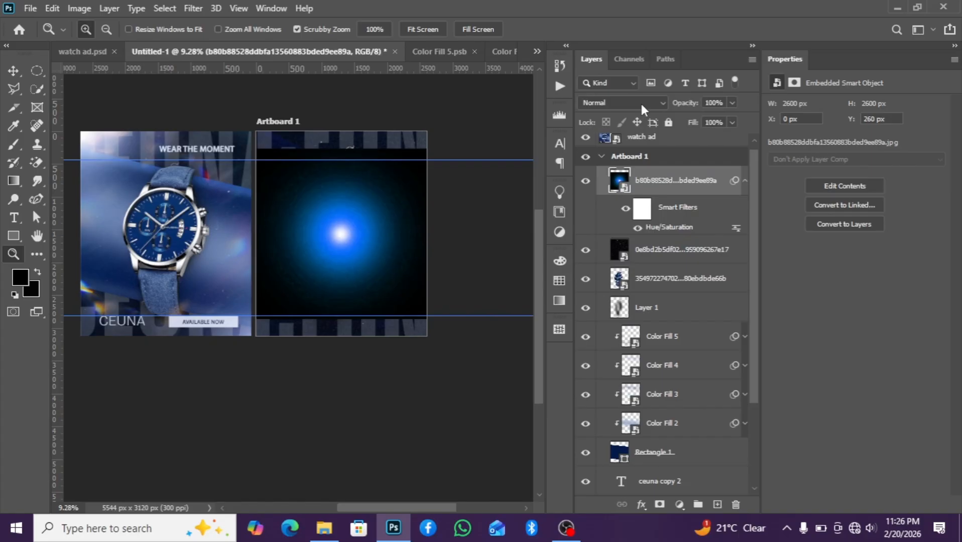
Set the glow layer's blend mode to Screen and move it to the artboard's top-left corner
click(640, 102)
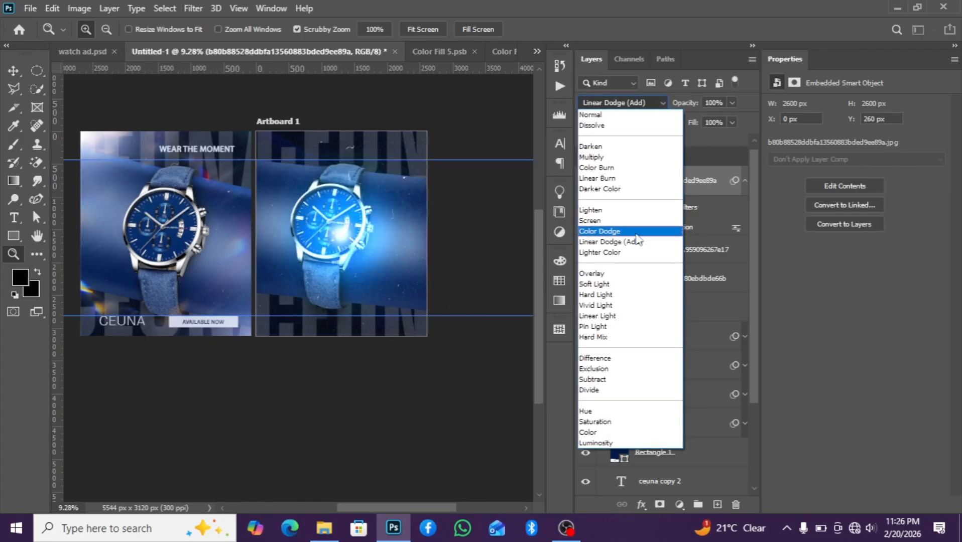
click(624, 224)
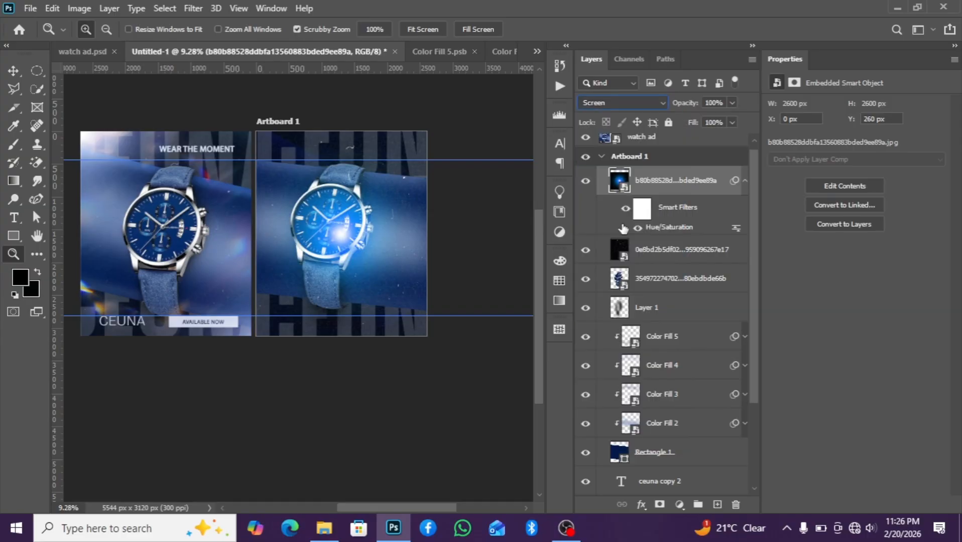
click(321, 238)
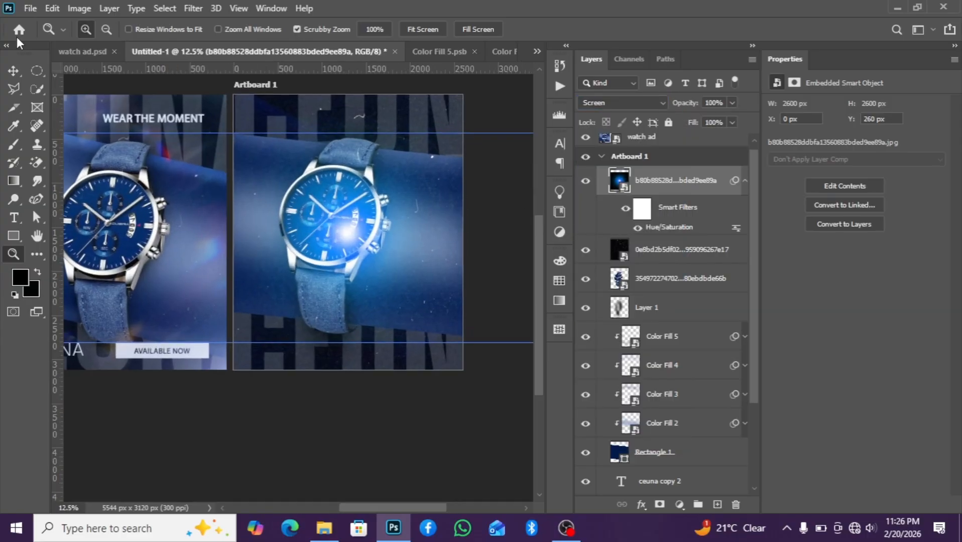
click(14, 70)
drag(351, 249, 237, 107)
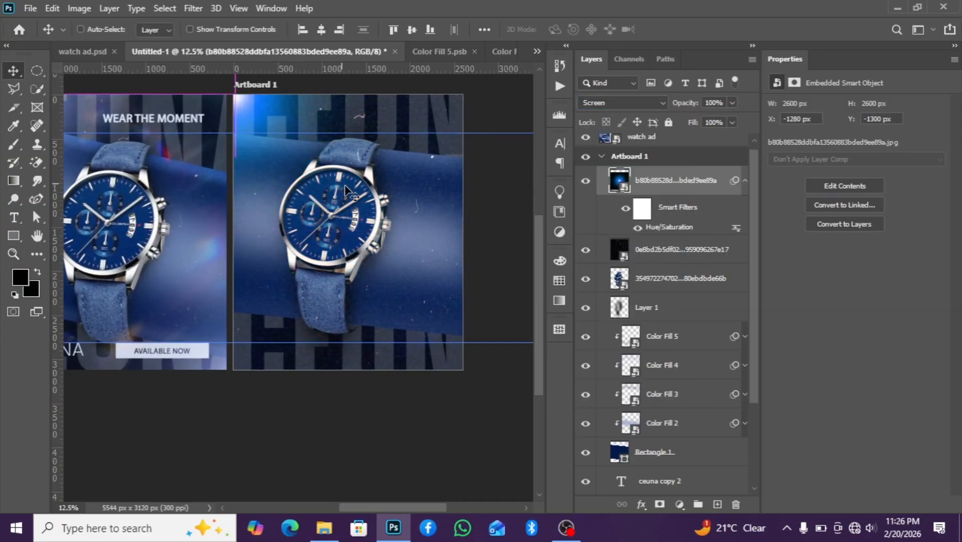
scroll(354, 211, down, 1)
drag(312, 181, 310, 181)
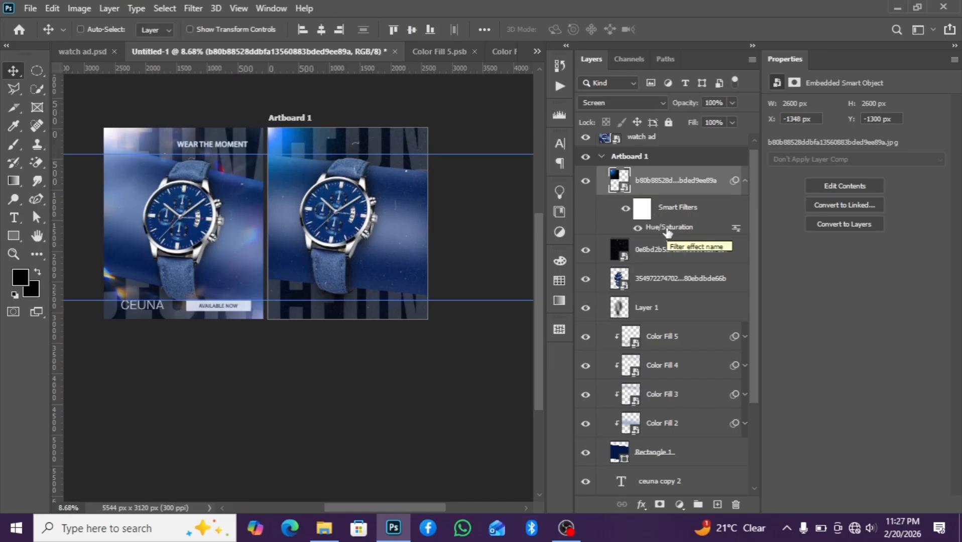
Edit the glow's Hue/Saturation filter to colorize it with hue 230
double_click(668, 229)
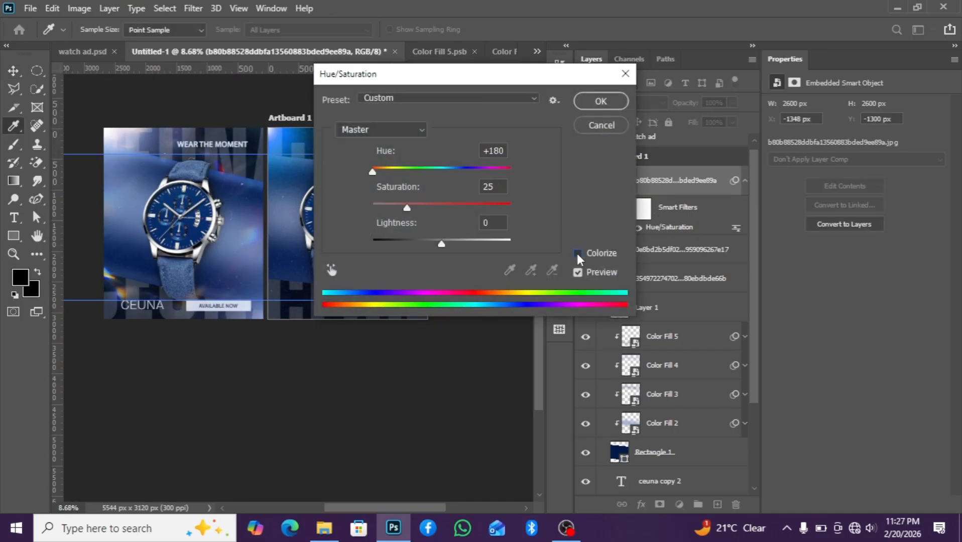
click(577, 253)
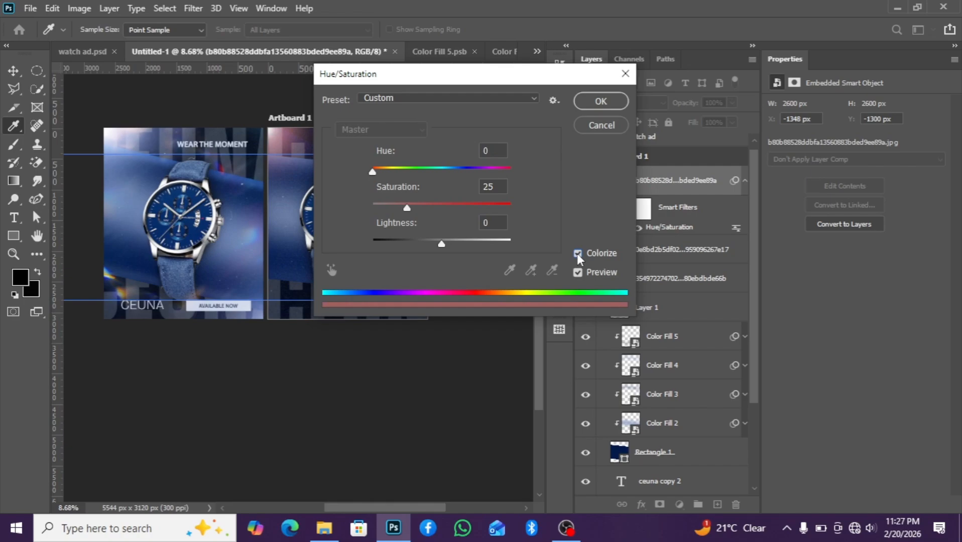
double_click(491, 150)
text(230)
click(591, 103)
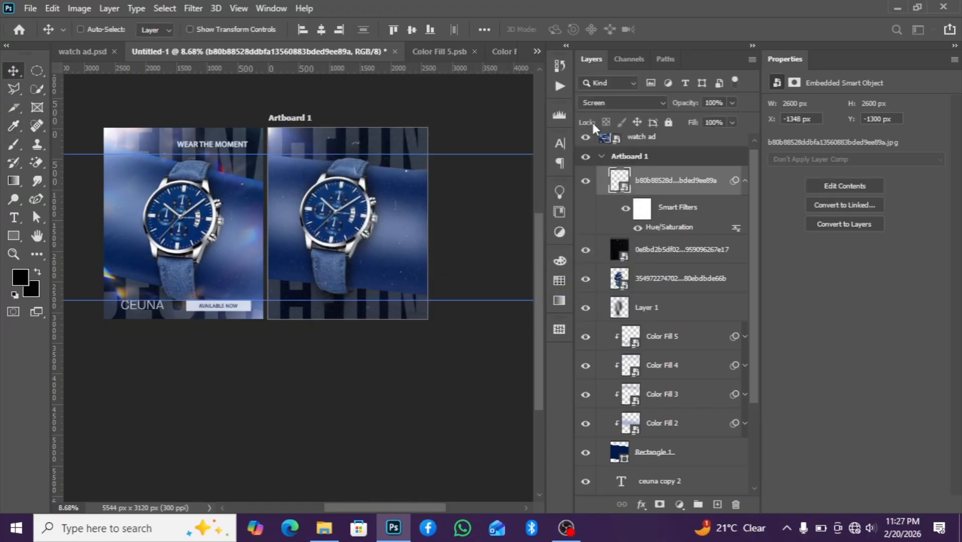
click(745, 182)
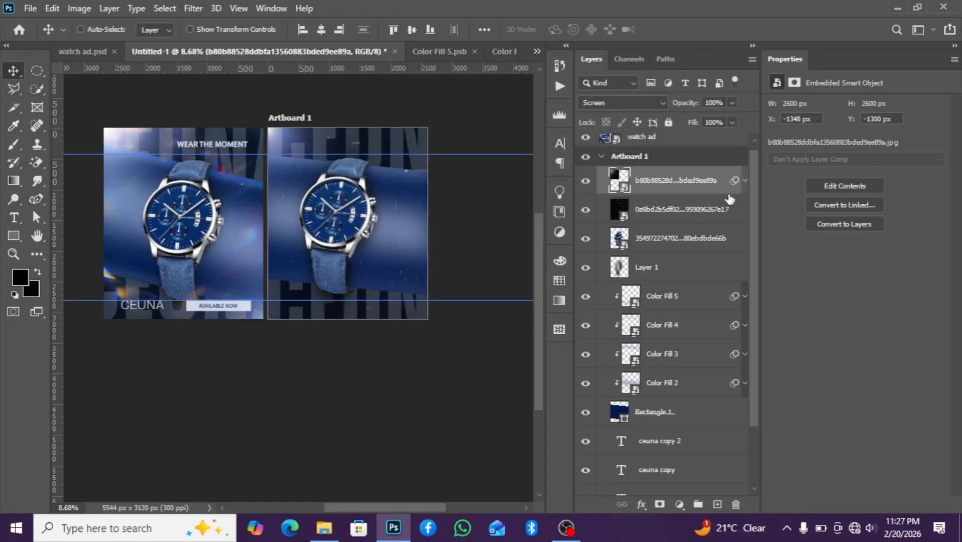
click(745, 181)
key(i)
double_click(677, 228)
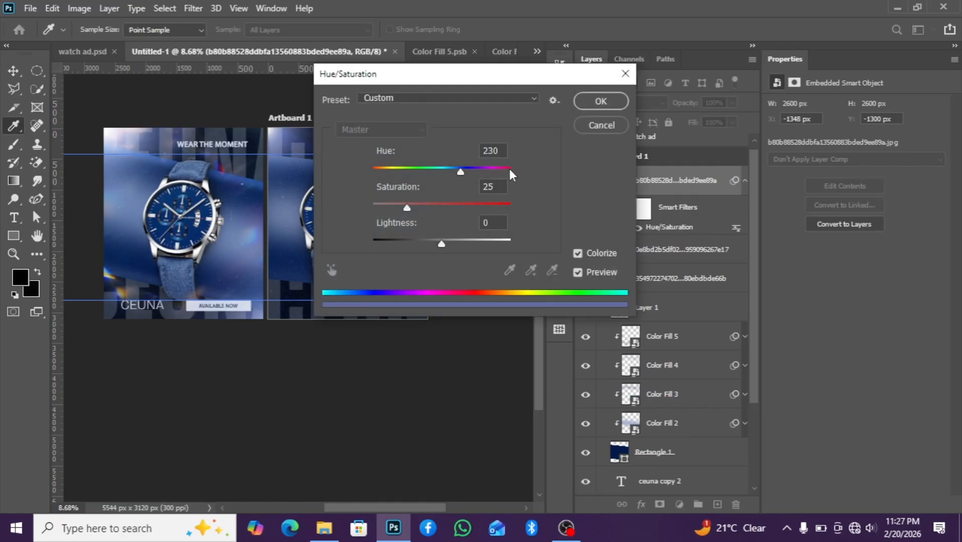
click(597, 101)
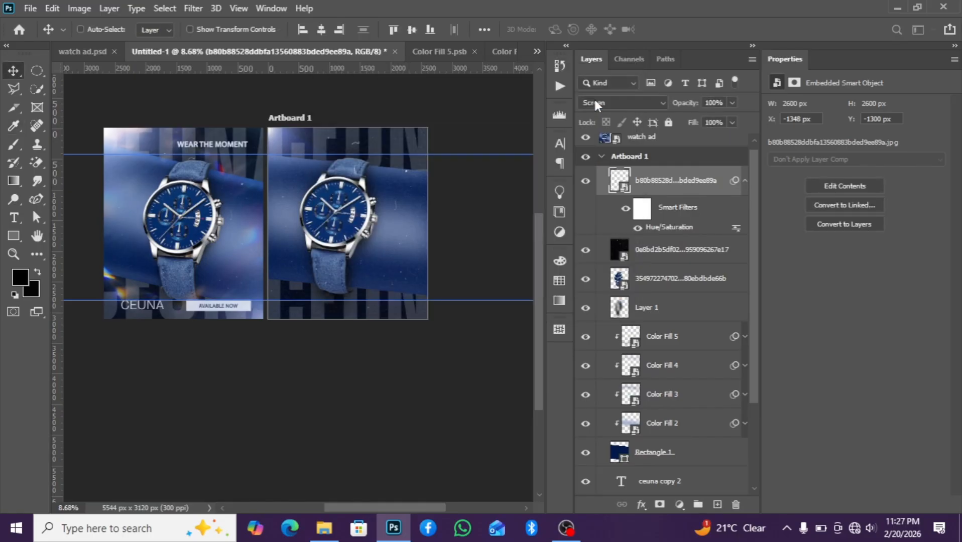
Duplicate the glow layer three times and move the top copy to the artboard's bottom-right corner
key(ctrl+j)
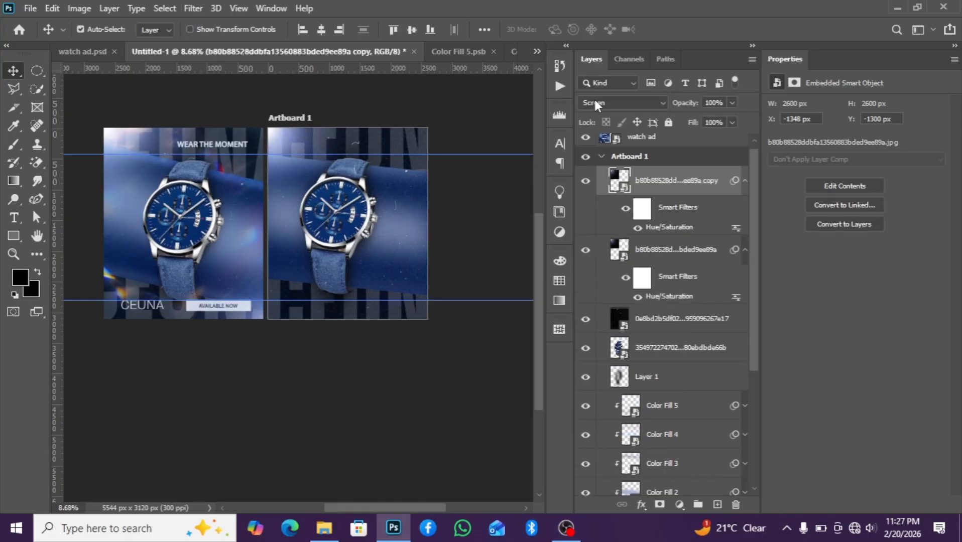
key(ctrl+j)
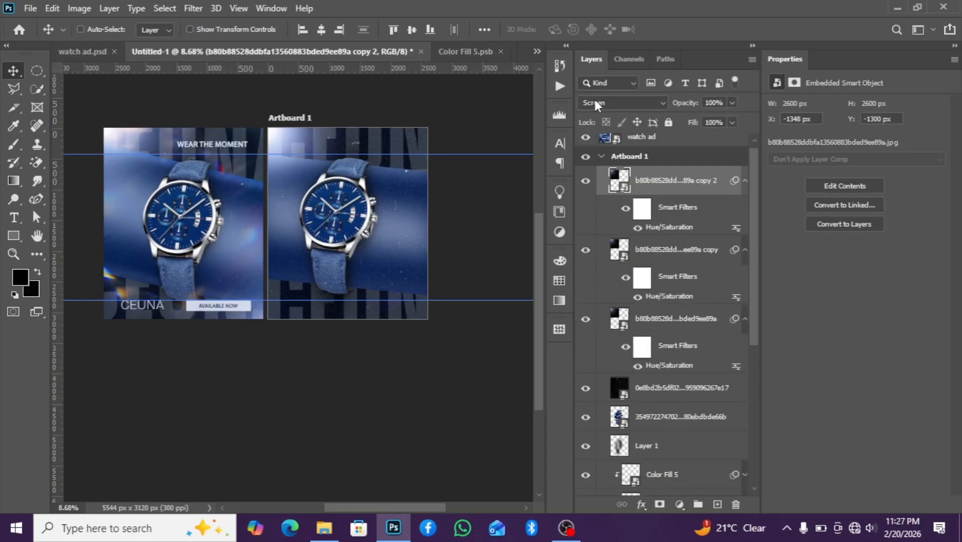
key(ctrl+j)
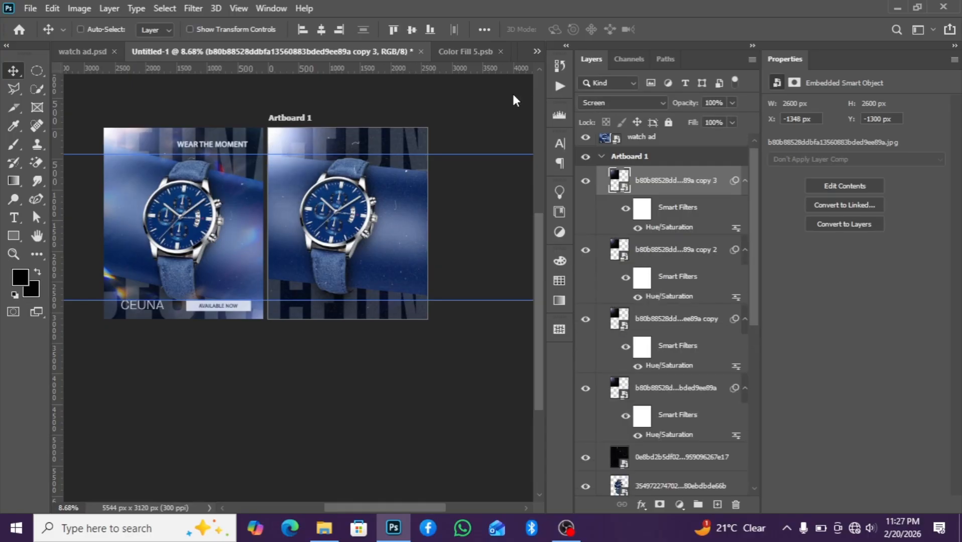
drag(290, 139, 465, 322)
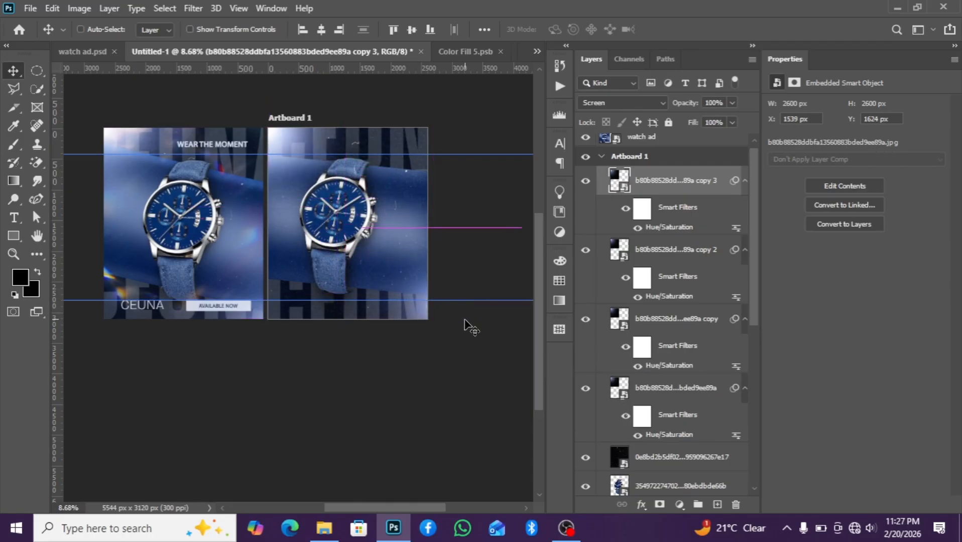
scroll(435, 326, down, 1)
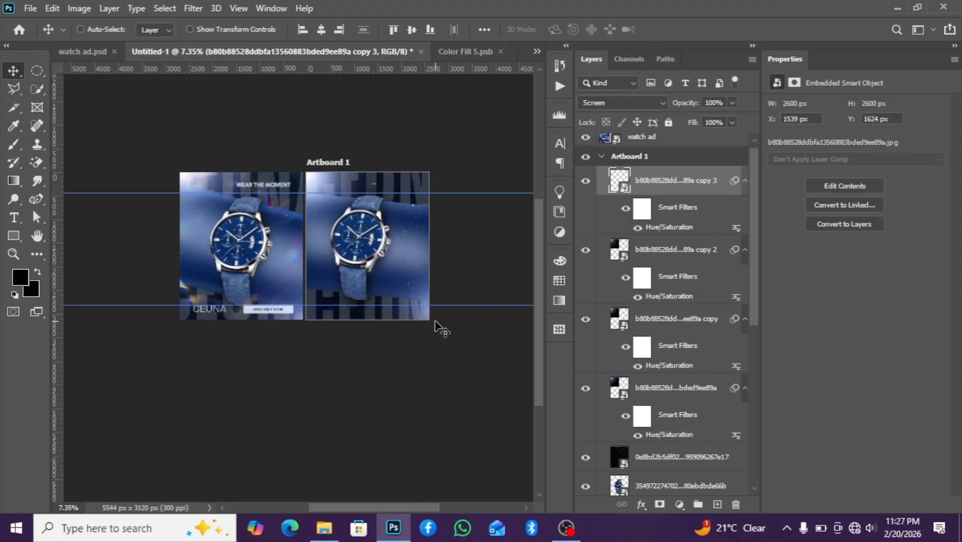
scroll(435, 327, up, 1)
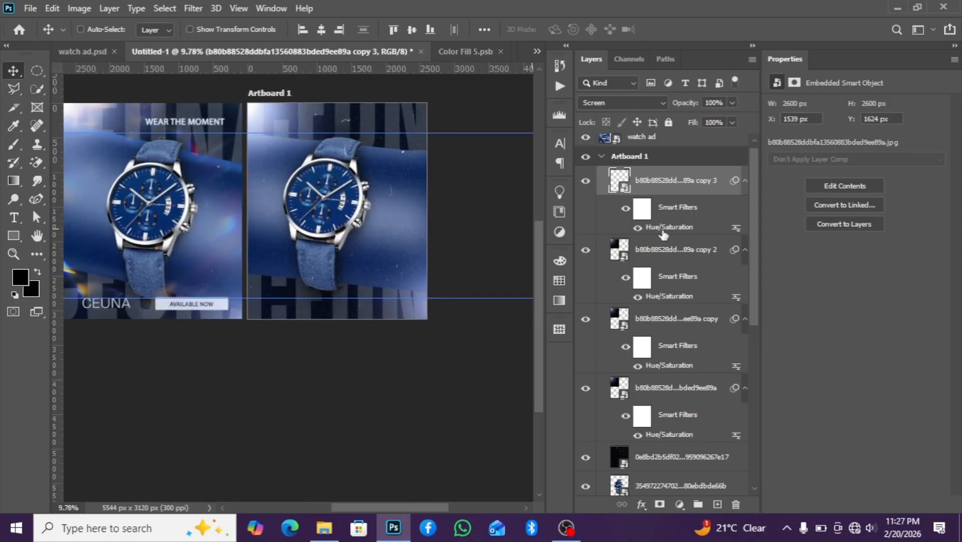
click(746, 180)
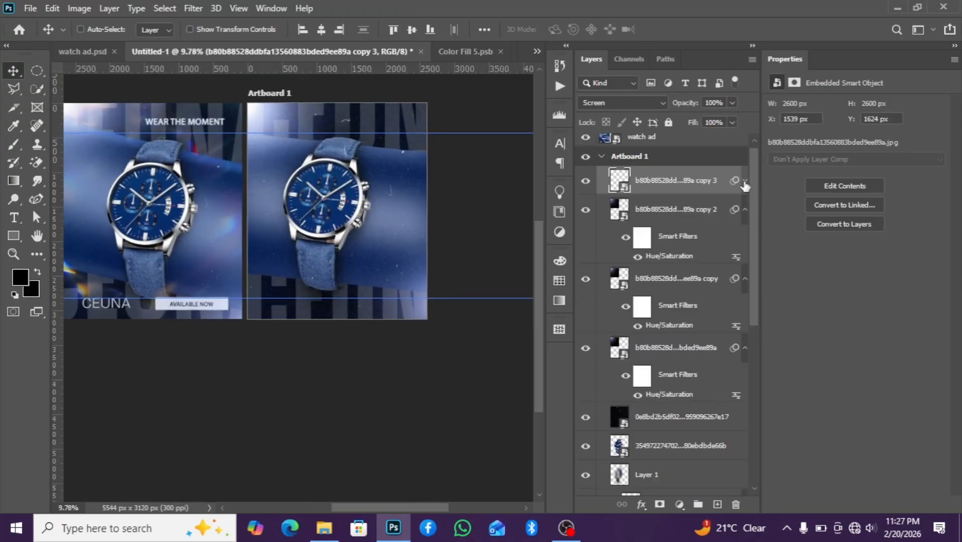
Place the watch ad text image from the resources folder onto the artboard
scroll(432, 241, down, 1)
scroll(344, 283, up, 1)
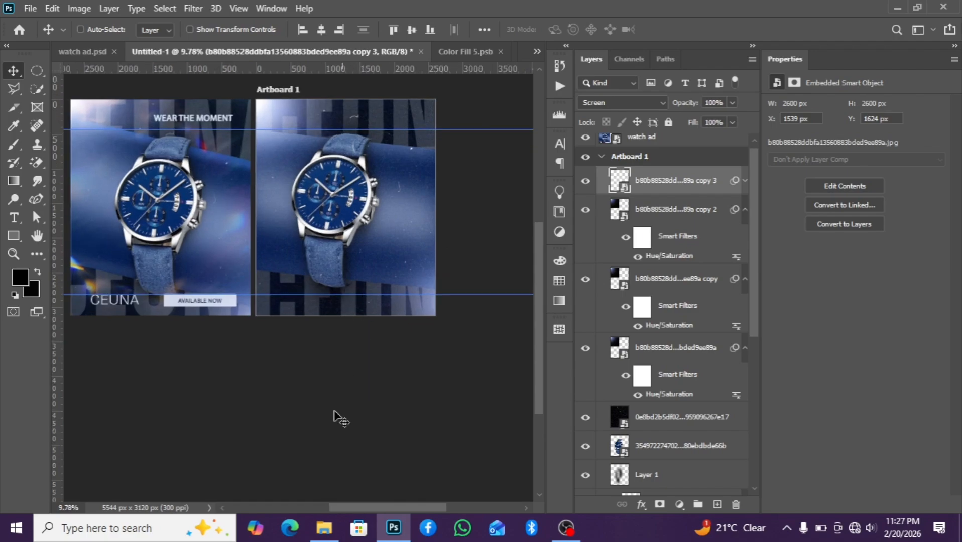
mouse_move(329, 528)
click(317, 464)
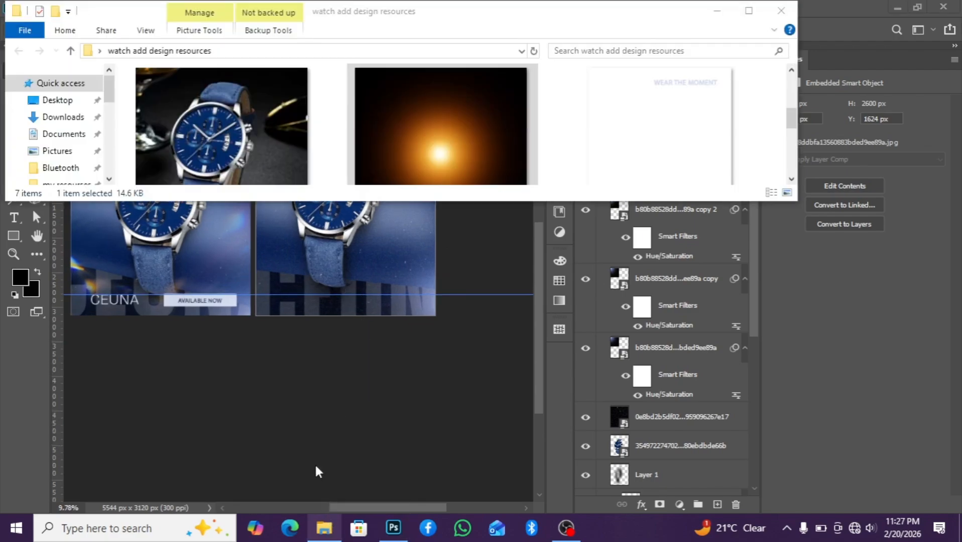
scroll(578, 160, down, 3)
scroll(578, 161, up, 3)
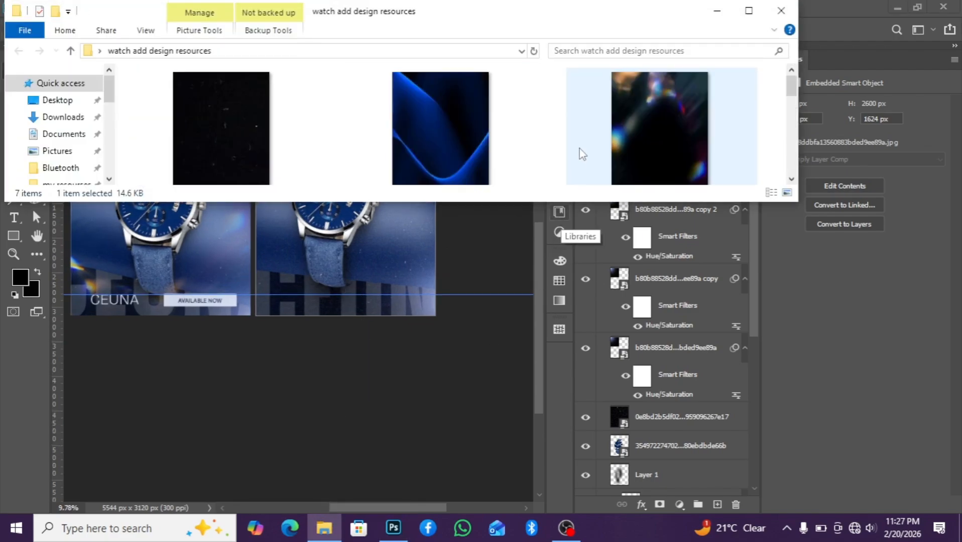
scroll(580, 151, down, 3)
scroll(336, 125, up, 2)
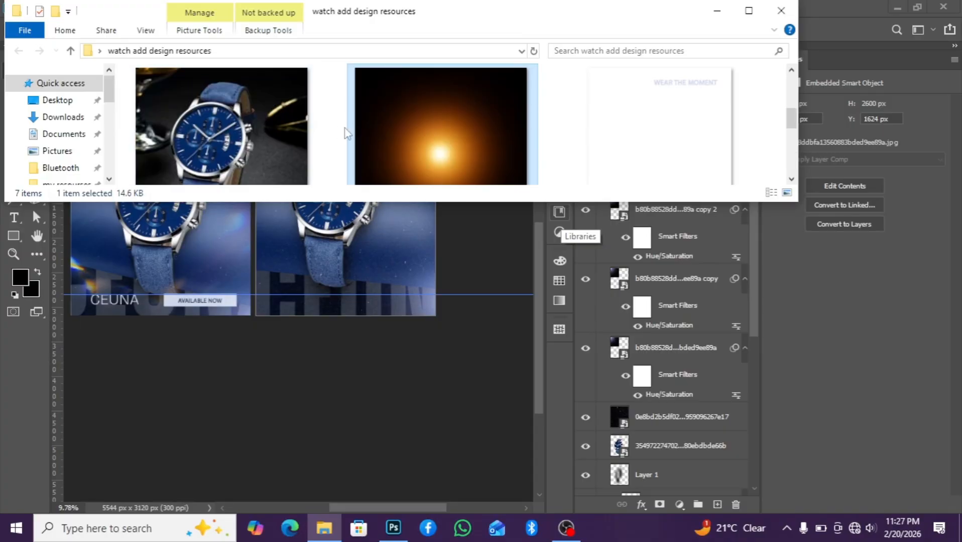
drag(616, 143, 288, 249)
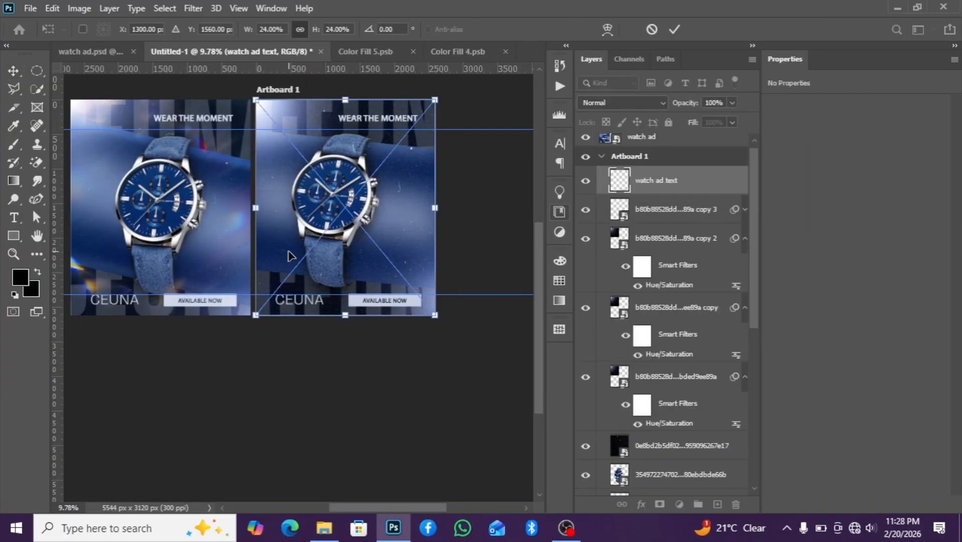
key(Return)
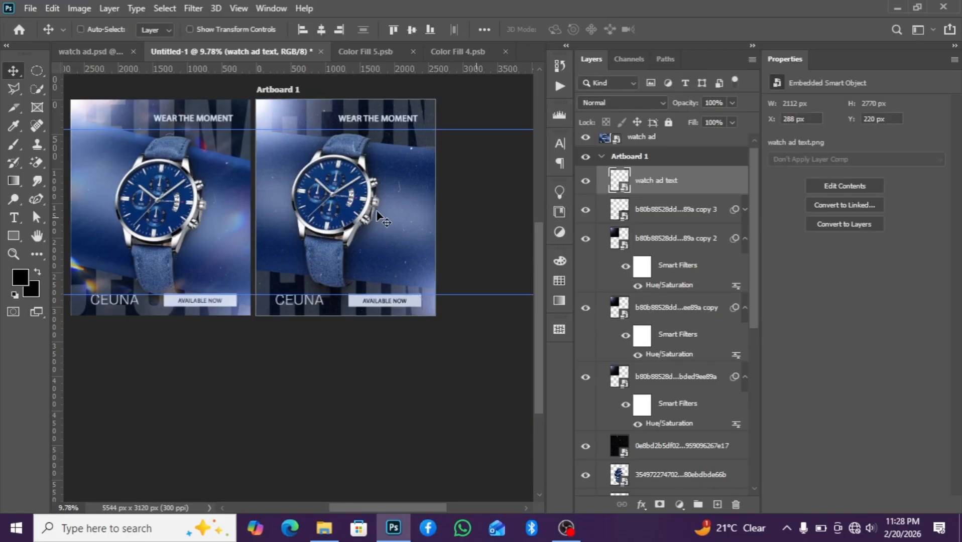
Place the colourful light-leak texture image and scale it to about 95% so it covers the artboard
scroll(391, 193, up, 1)
scroll(301, 331, up, 1)
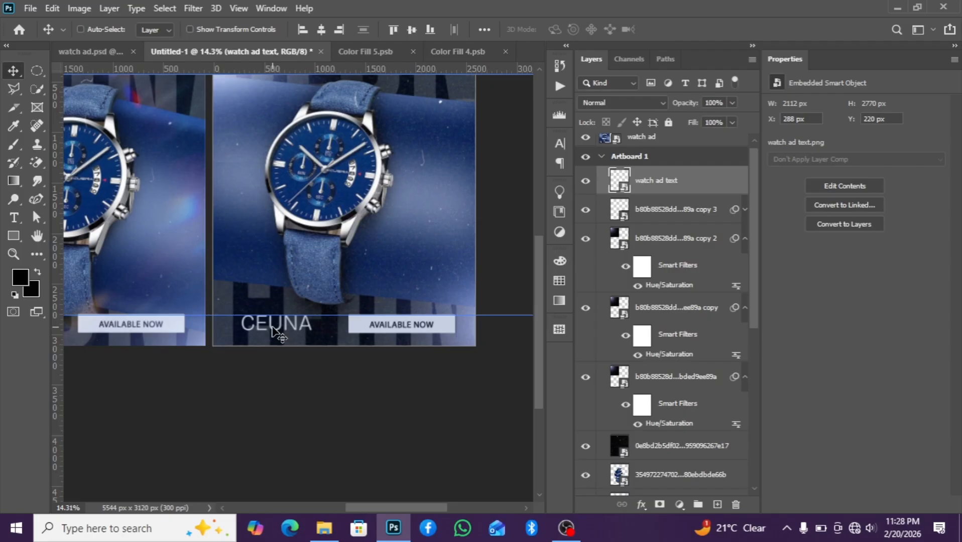
scroll(407, 286, up, 1)
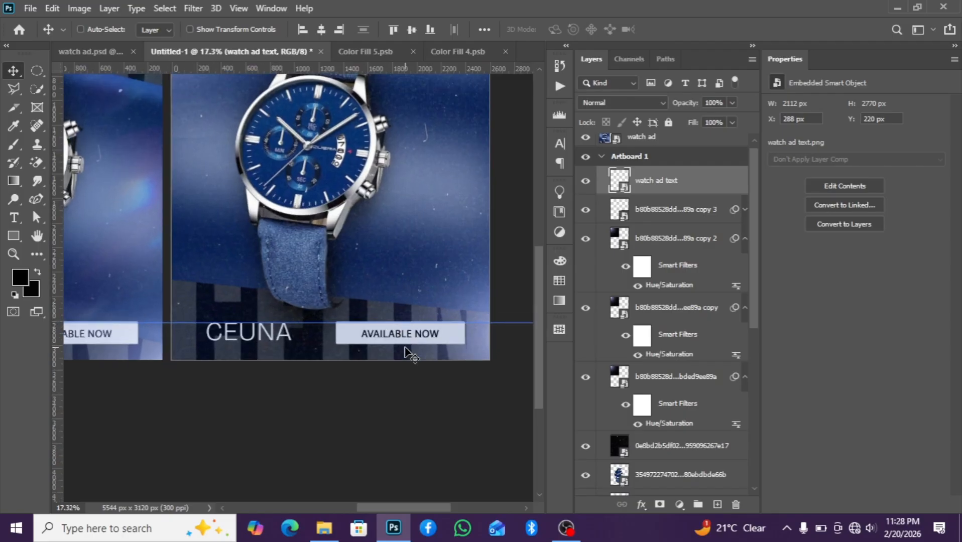
scroll(452, 261, down, 3)
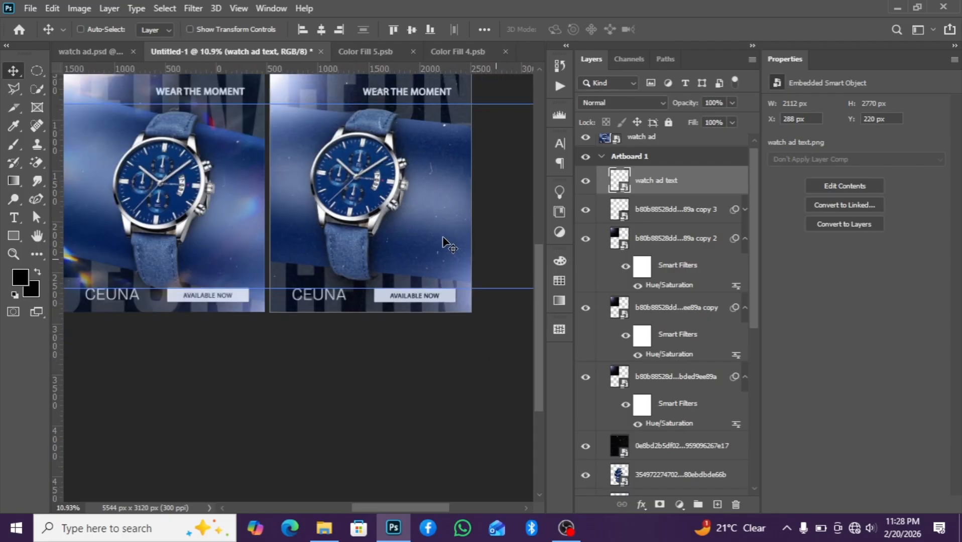
scroll(429, 95, up, 1)
scroll(430, 251, down, 1)
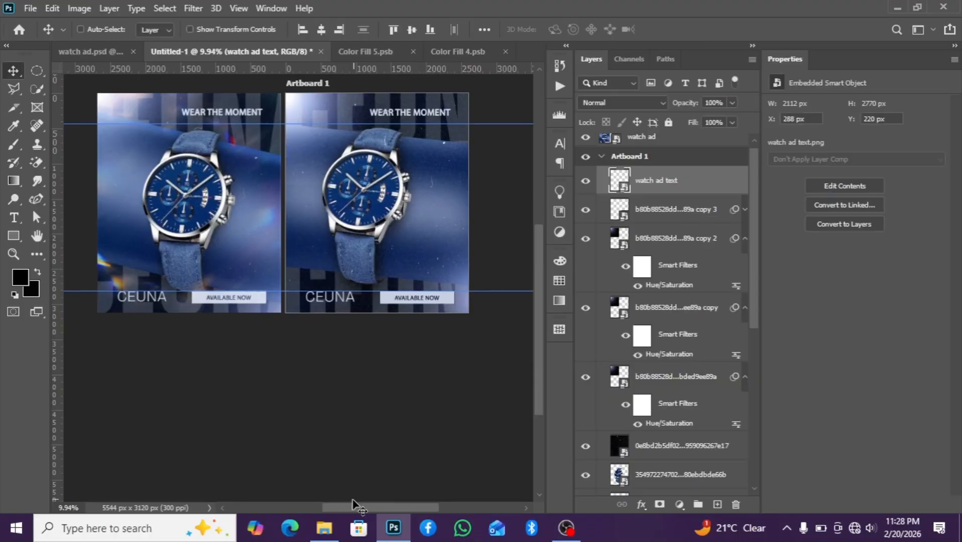
mouse_move(325, 530)
click(326, 485)
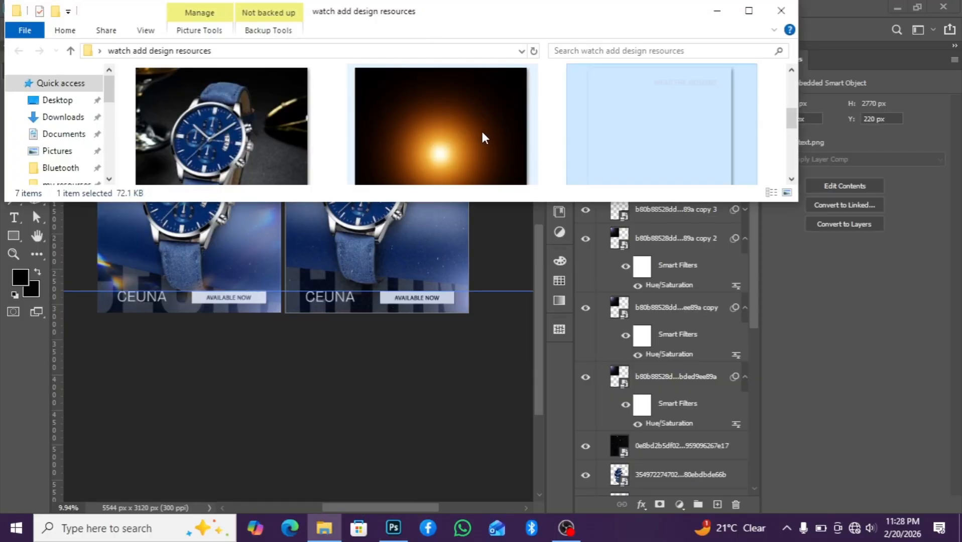
scroll(482, 132, down, 3)
drag(637, 132, 336, 237)
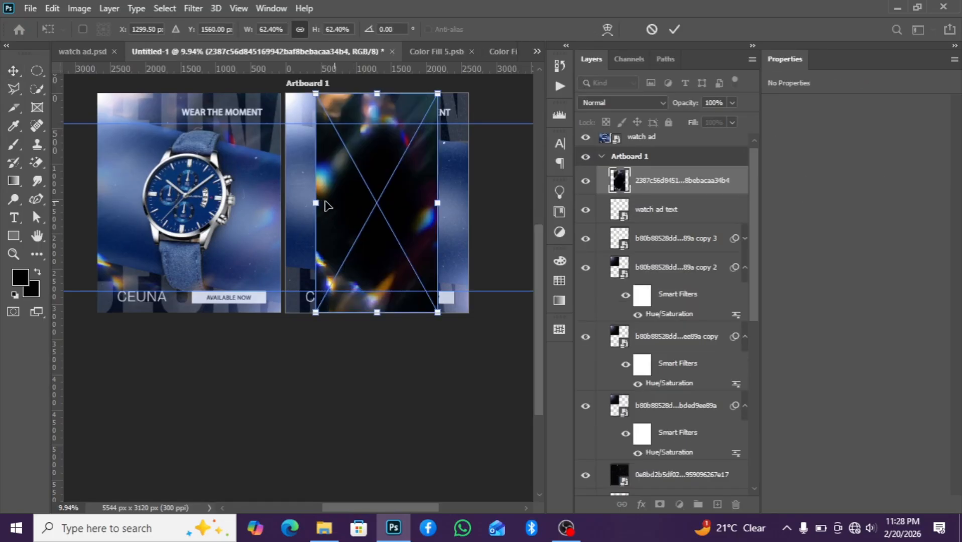
drag(315, 203, 280, 203)
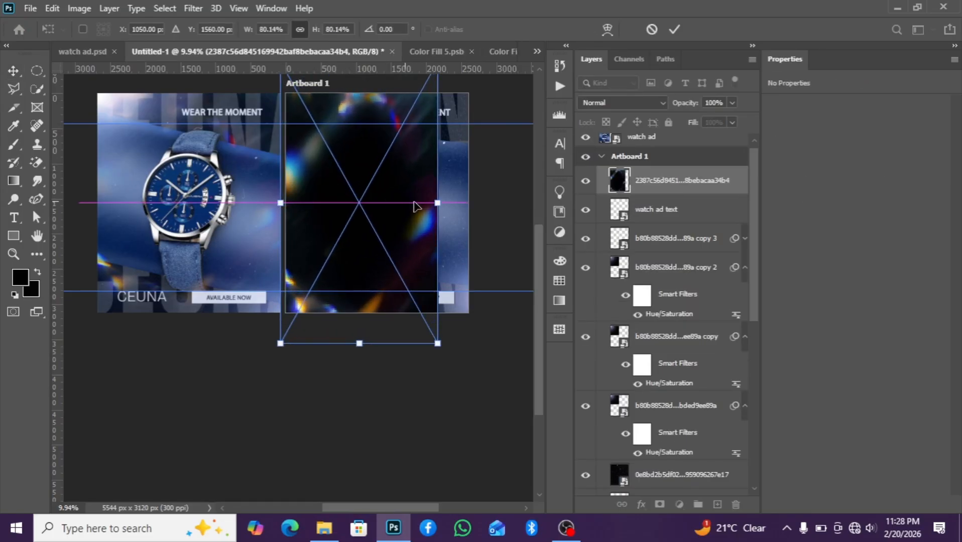
drag(437, 203, 467, 203)
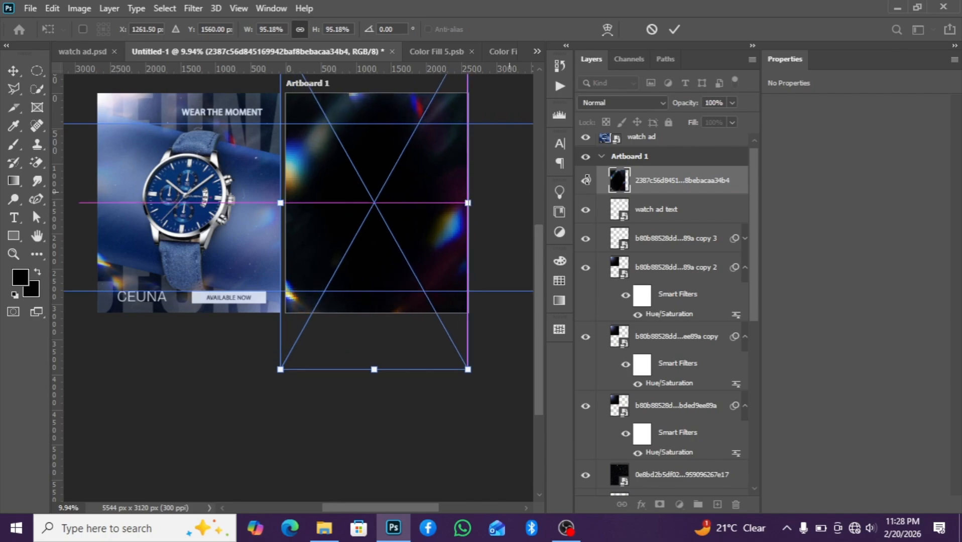
key(Return)
Set the light texture layer's blend mode to Screen
click(633, 102)
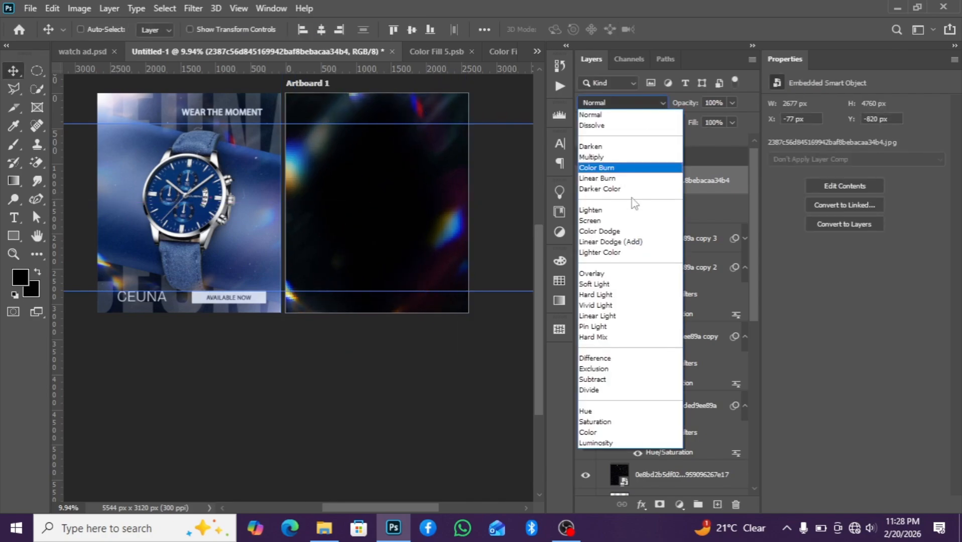
click(616, 221)
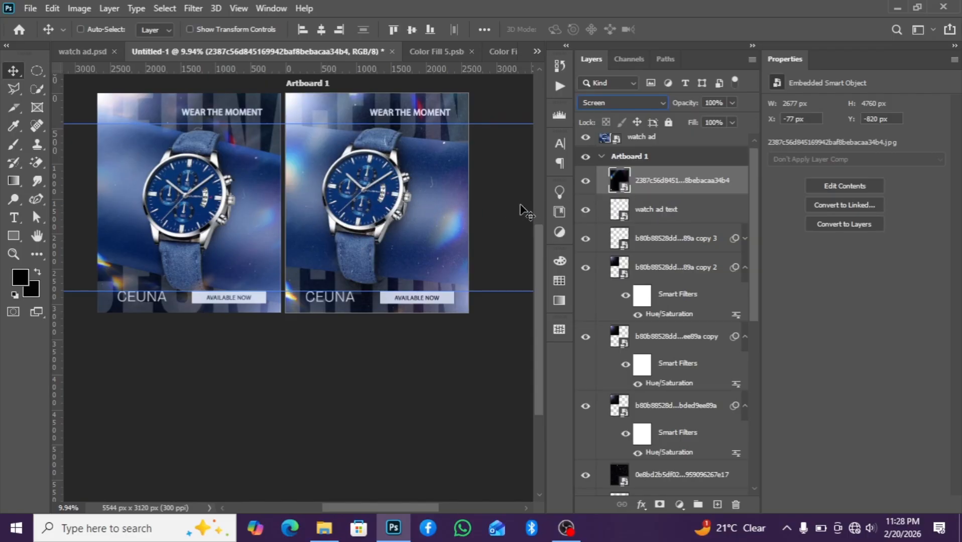
Collapse the glow layers' filter lists and move the watch ad text layer down below the black 0e8bd… layer
click(675, 211)
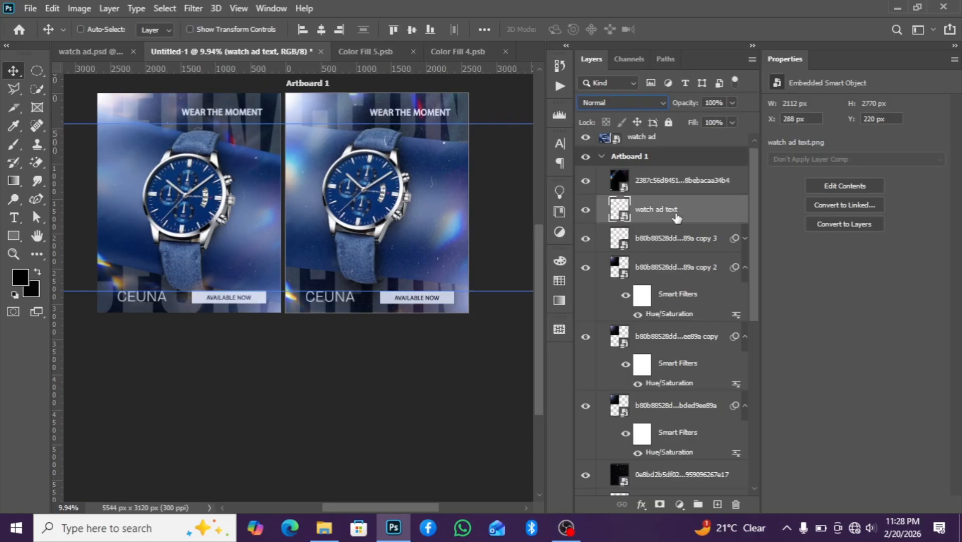
click(746, 267)
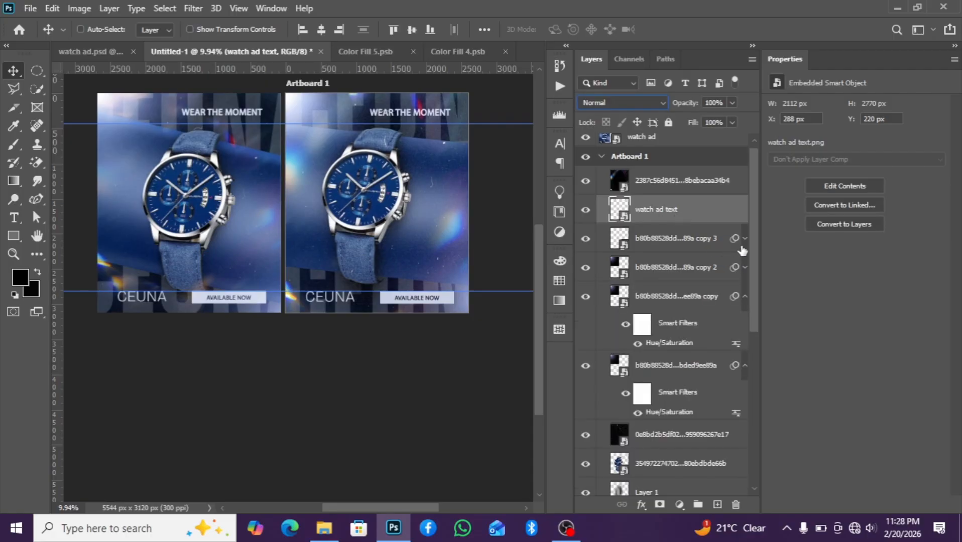
click(742, 303)
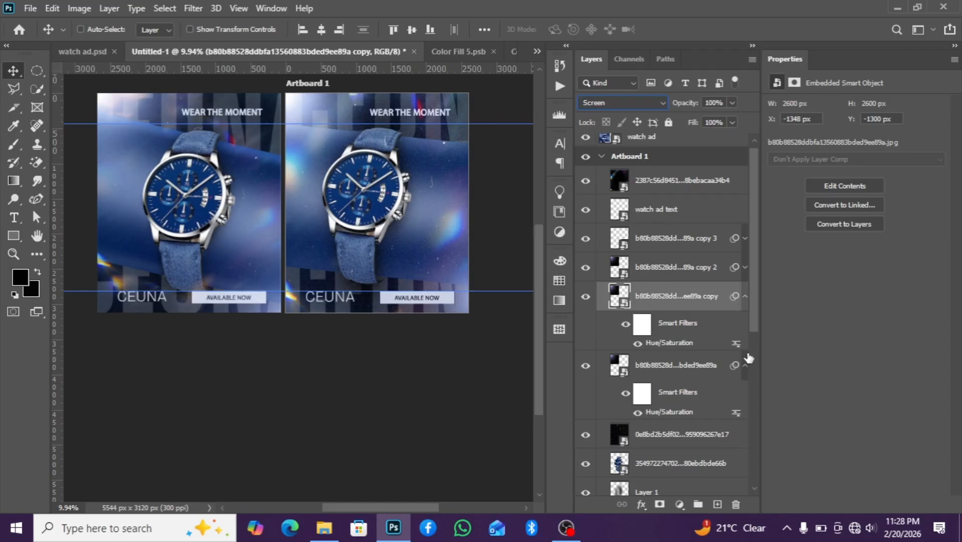
click(746, 365)
click(745, 296)
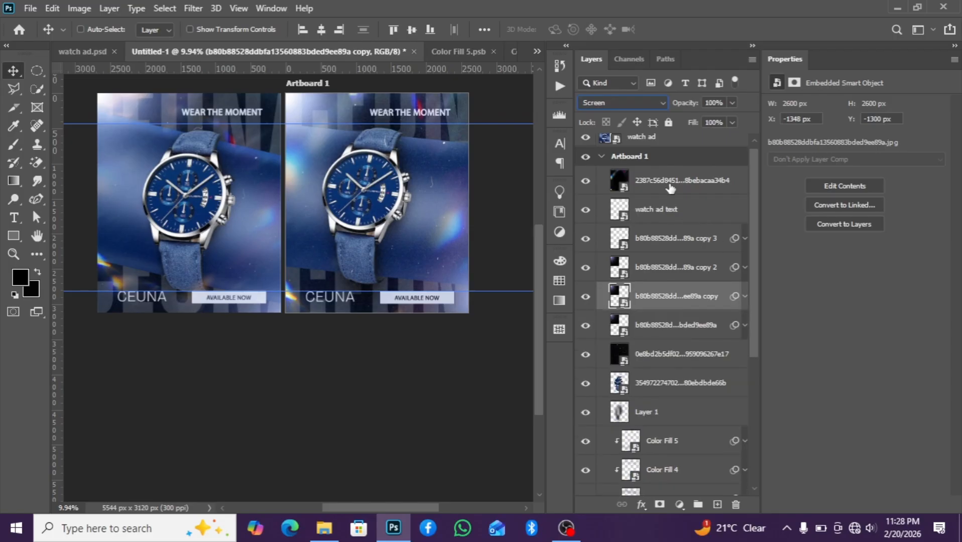
drag(679, 216, 685, 371)
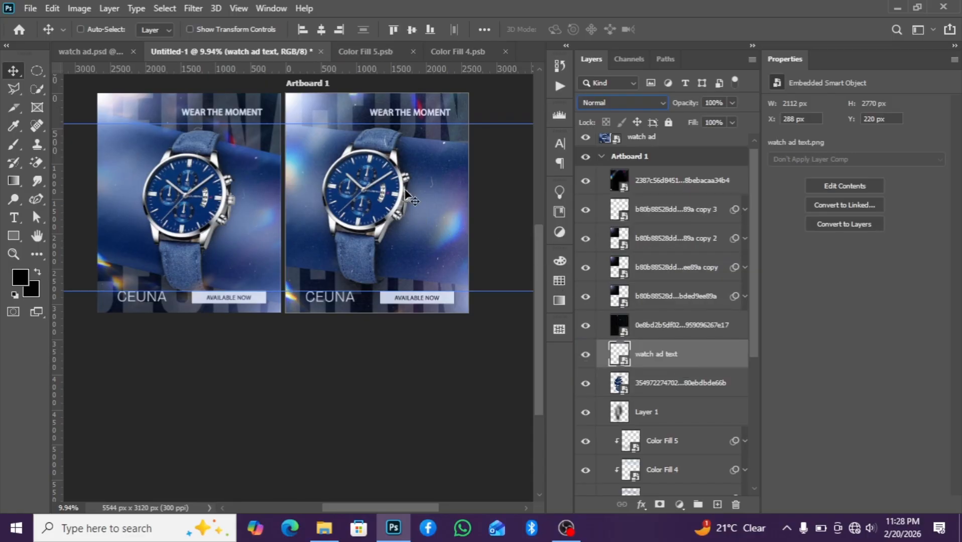
Set the light texture layer's opacity to 77% and add a layer mask to it
click(695, 183)
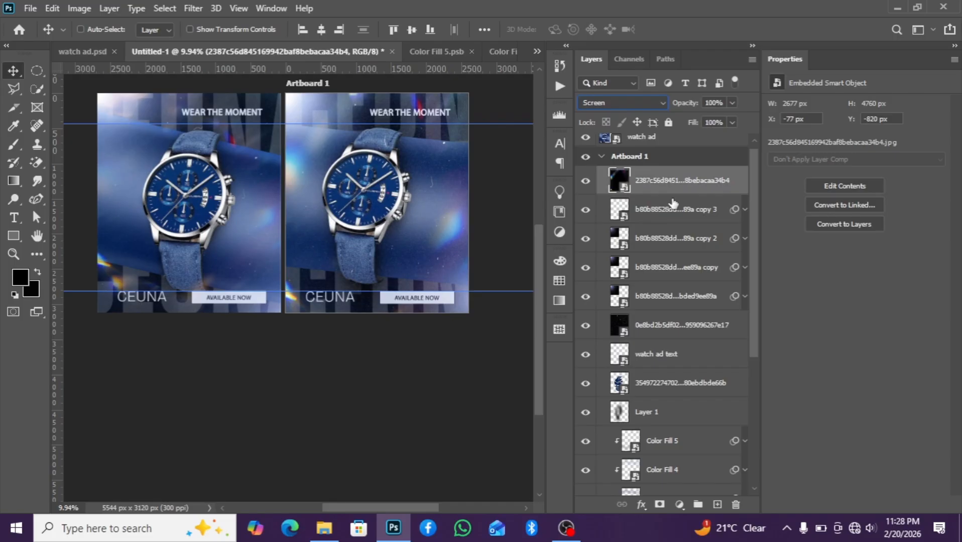
click(732, 102)
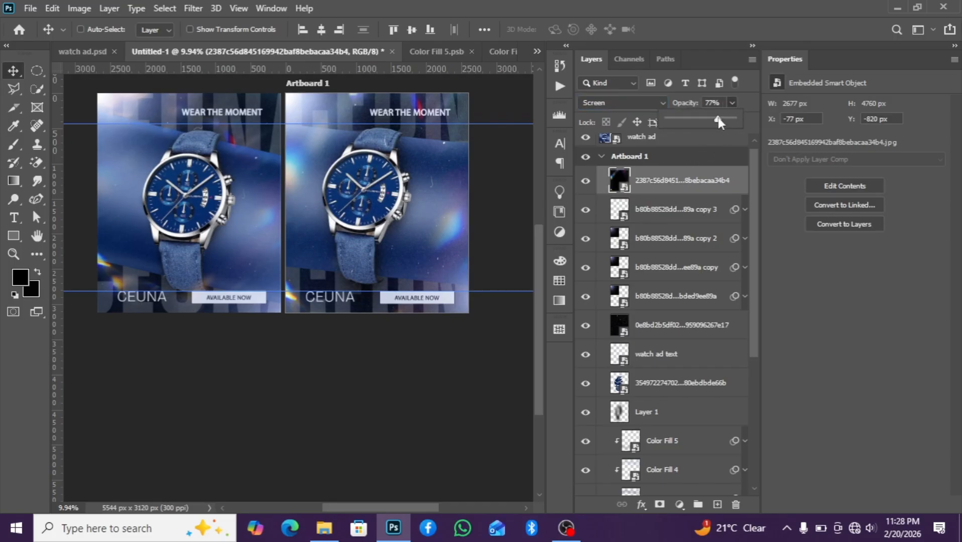
click(660, 504)
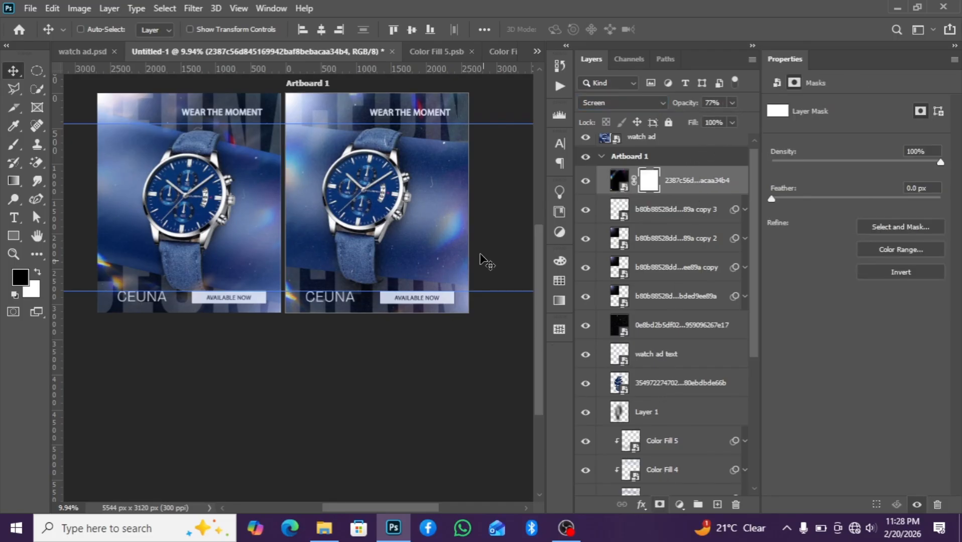
Paint black on the light texture's mask with a soft 1000 px brush over the watch's centre
click(13, 145)
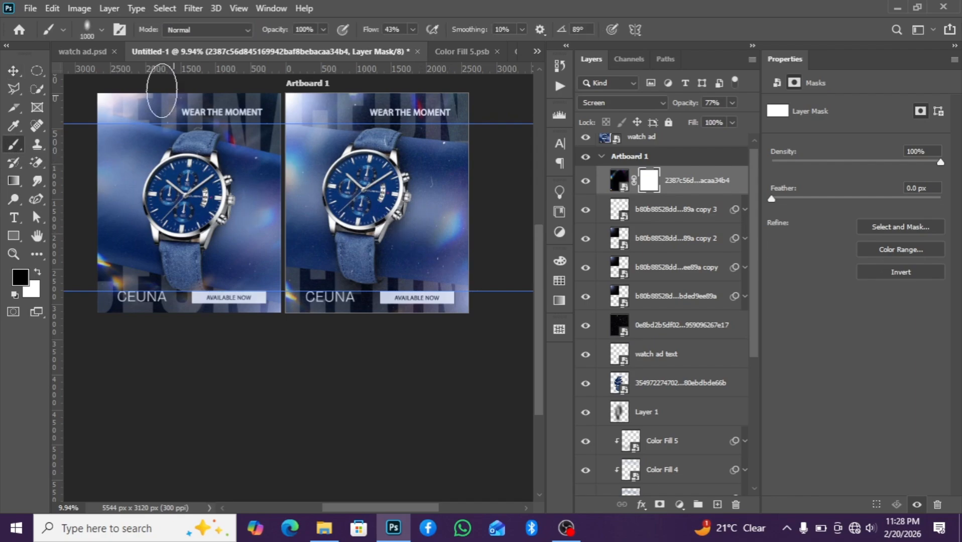
click(89, 31)
click(58, 134)
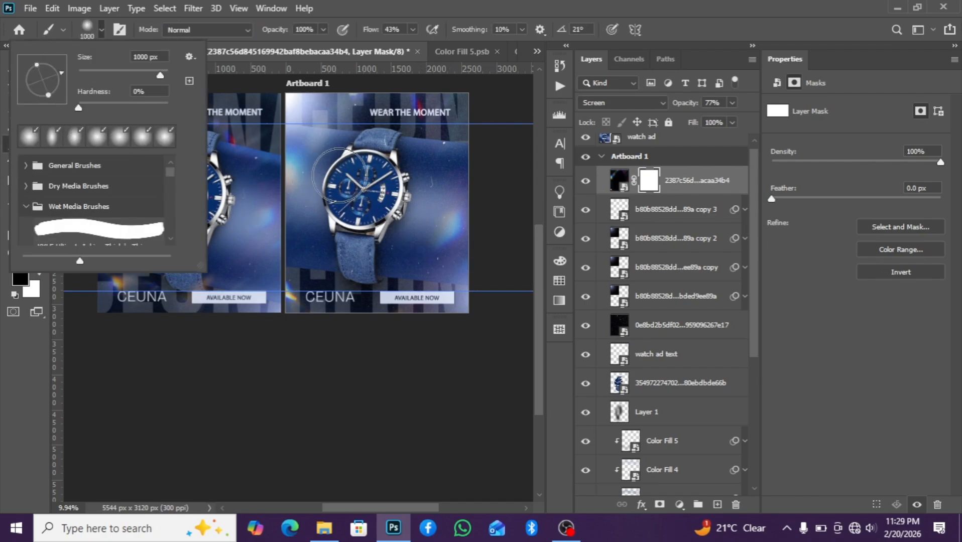
click(378, 203)
drag(353, 194, 355, 238)
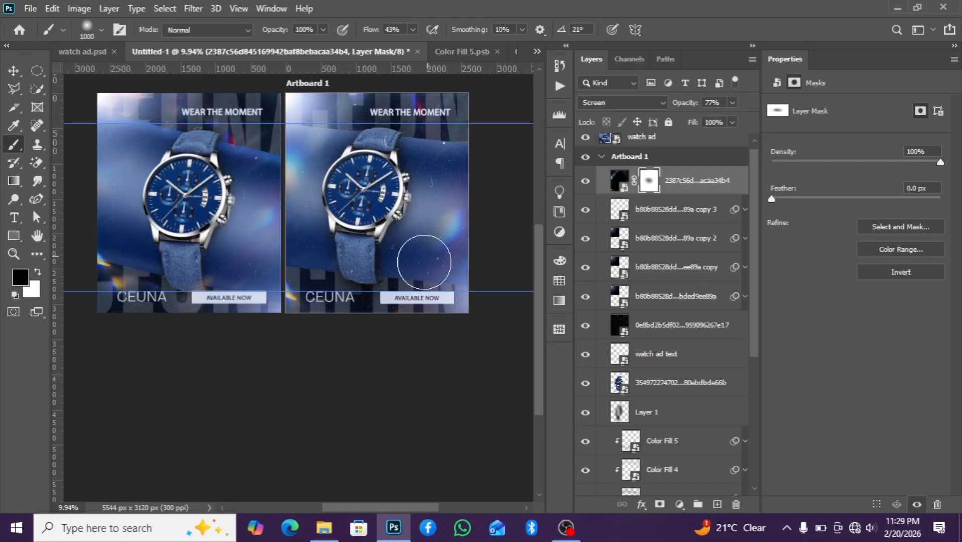
Zoom and pan around the artboard to review the combined design
scroll(262, 165, down, 1)
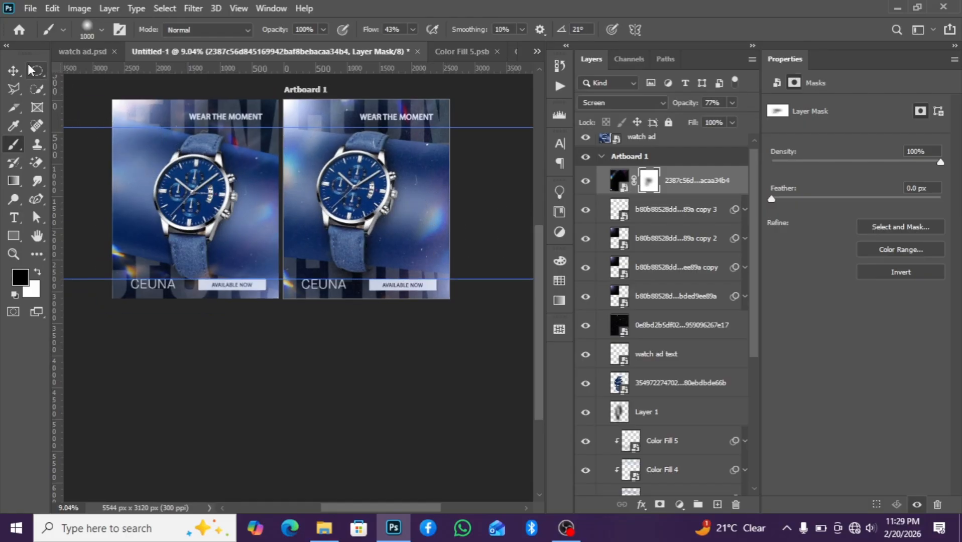
click(13, 71)
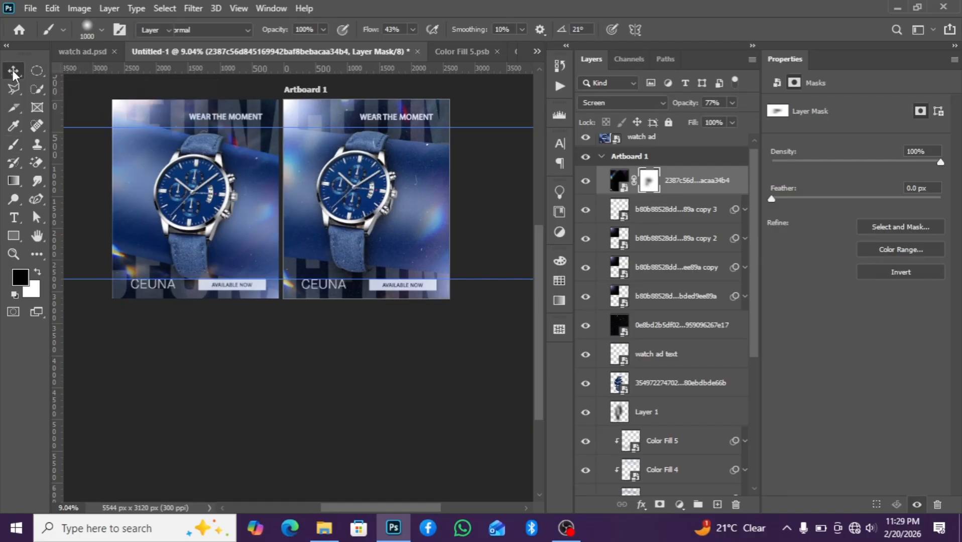
scroll(417, 180, up, 1)
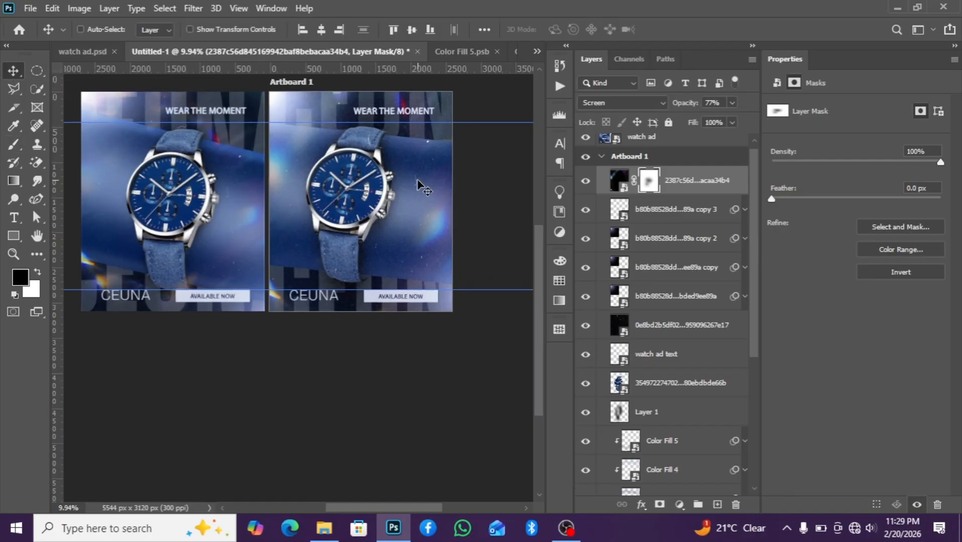
scroll(408, 182, up, 1)
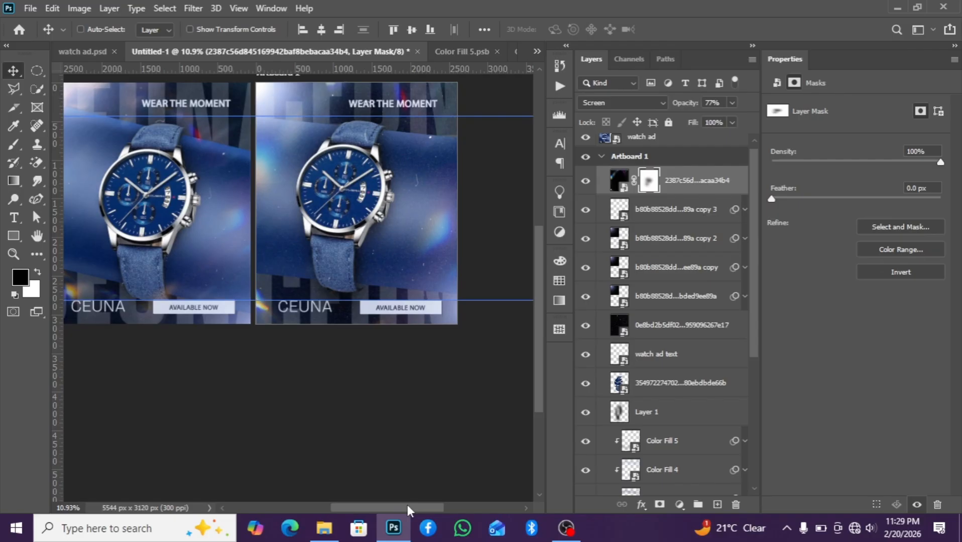
drag(407, 504, 424, 501)
scroll(402, 186, up, 1)
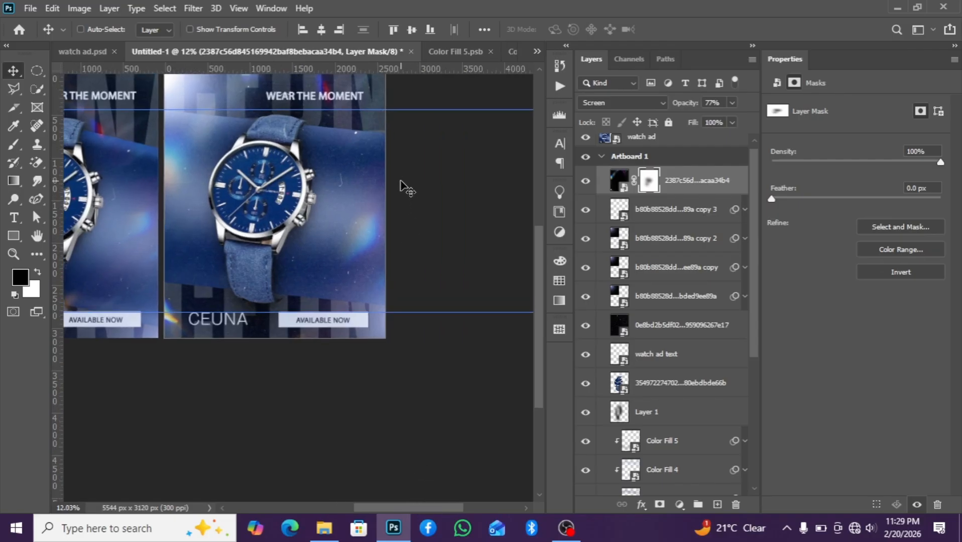
scroll(400, 186, down, 2)
scroll(401, 186, down, 3)
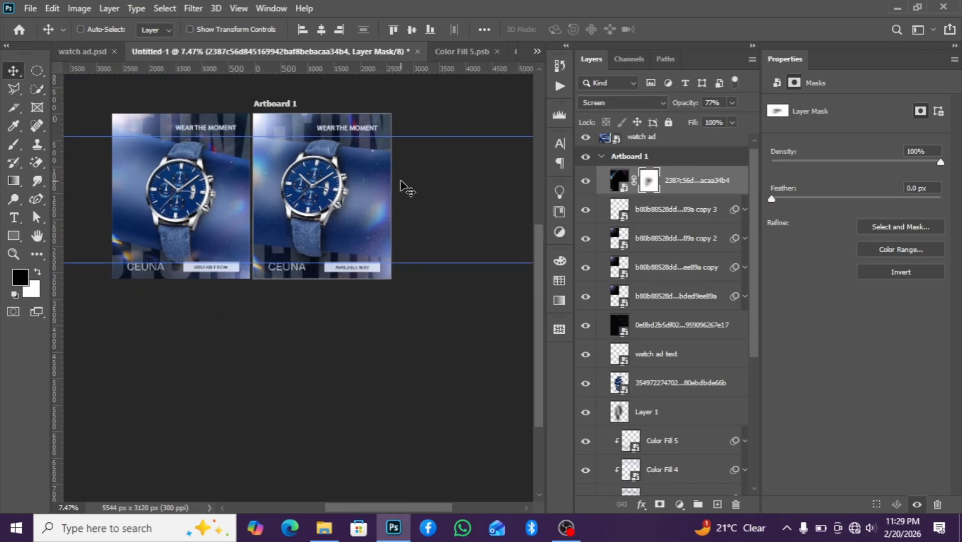
scroll(413, 186, up, 3)
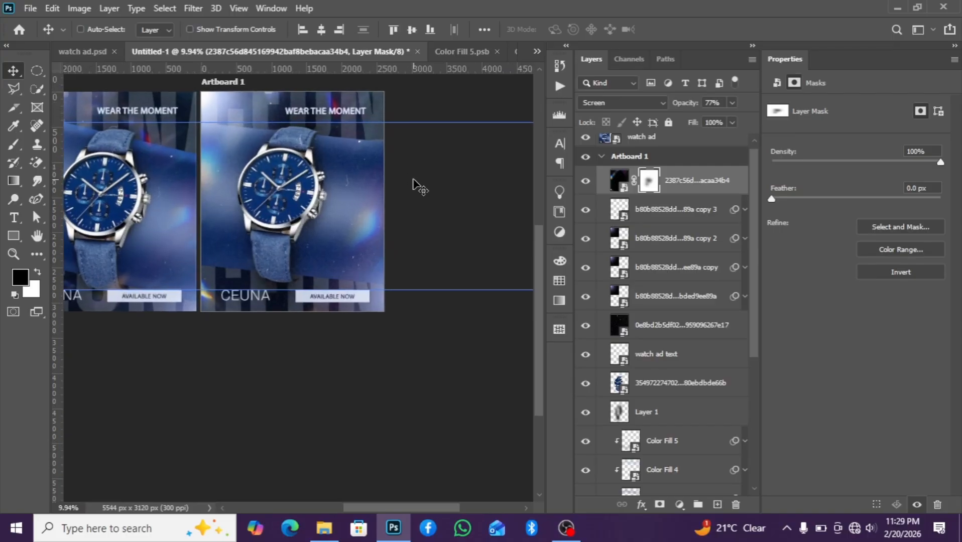
scroll(413, 186, down, 2)
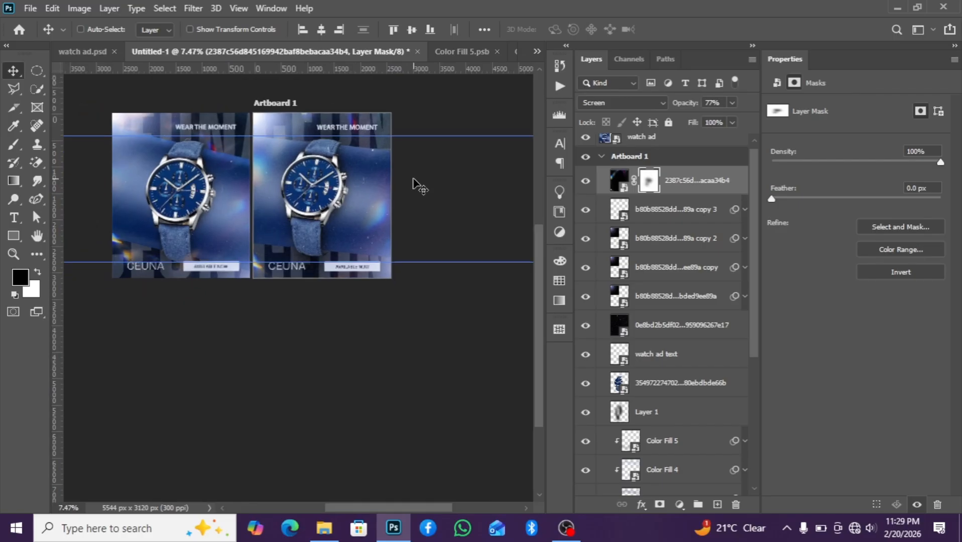
scroll(412, 186, up, 2)
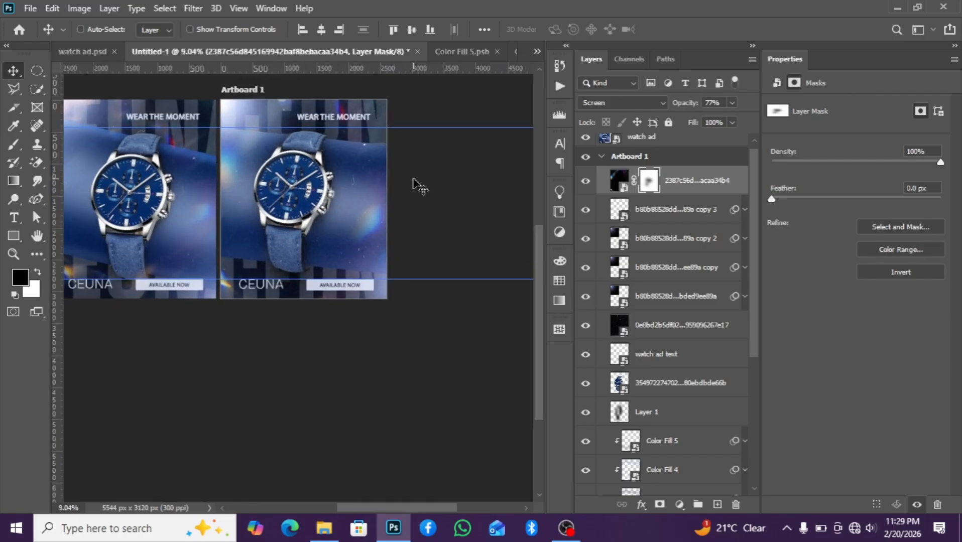